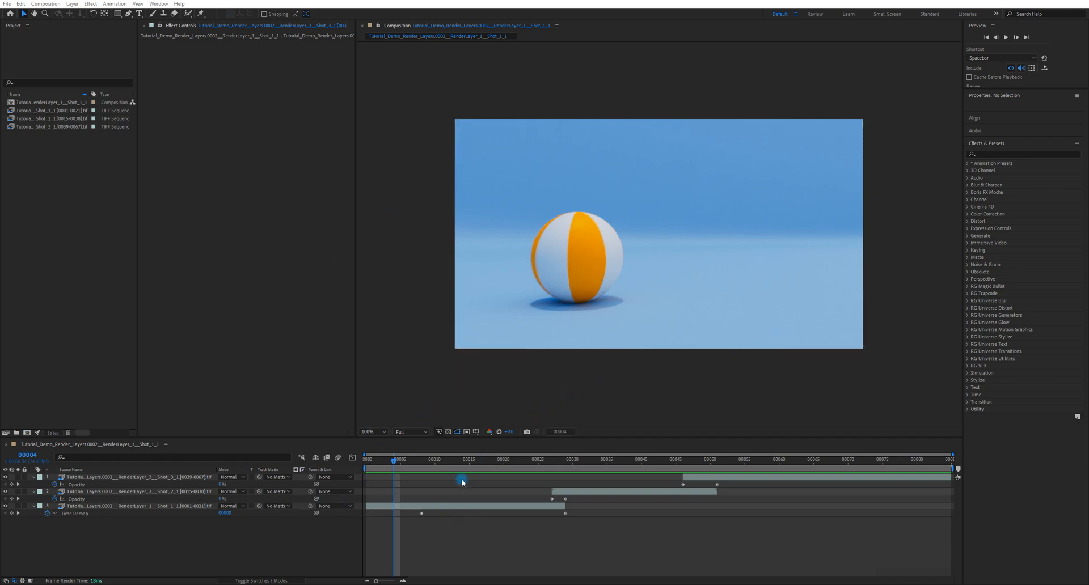
Step: Scrub through the finished ball composition to review its three shots, returning to frame 0
{"action": "left_click_drag", "start_coordinate": [419, 466], "coordinate": [922, 504]}
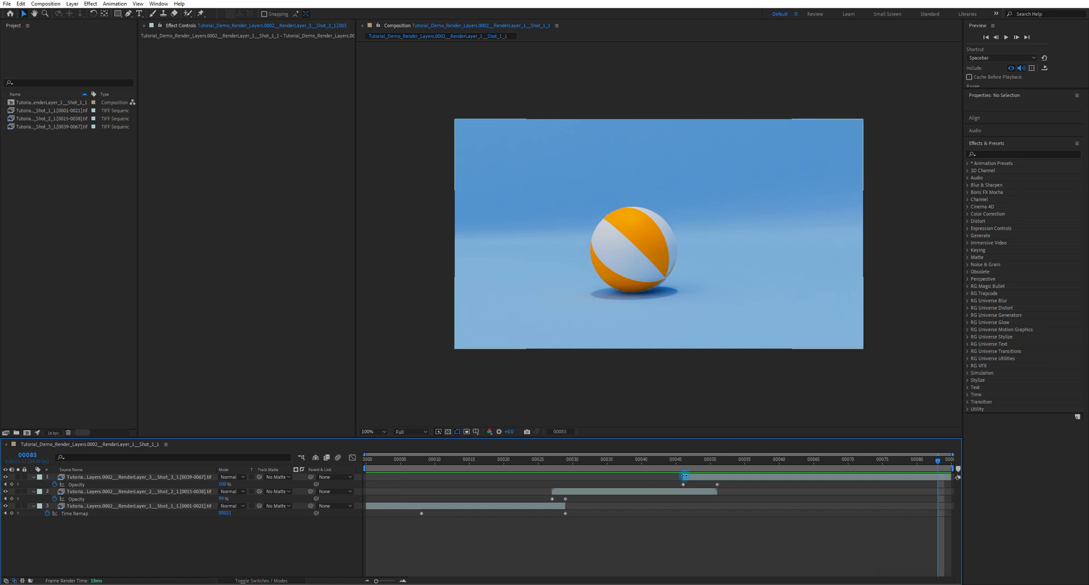
{"action": "left_click_drag", "start_coordinate": [682, 461], "coordinate": [376, 523]}
{"action": "left_click", "coordinate": [390, 506]}
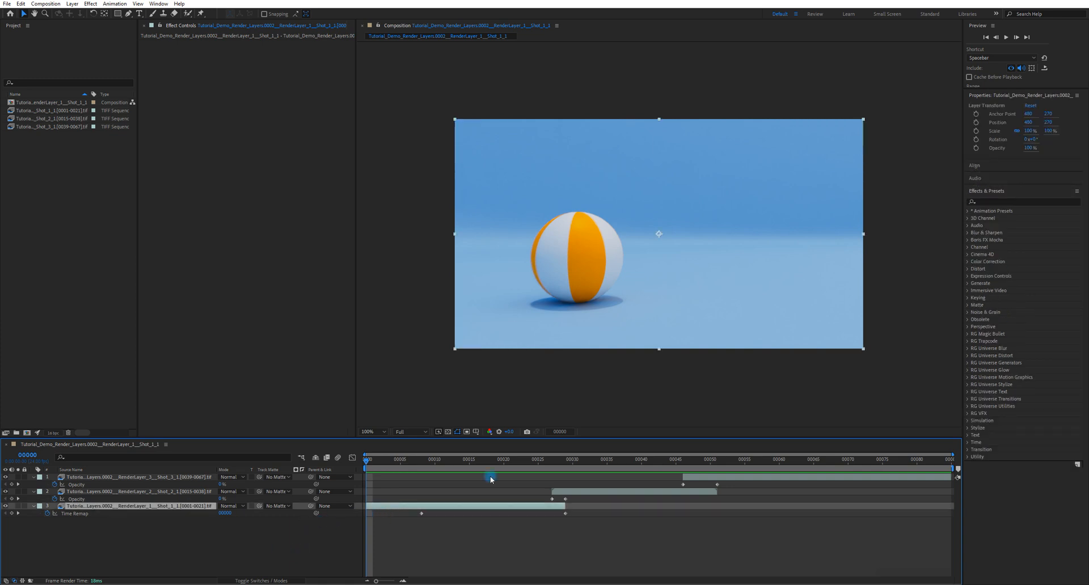
{"action": "left_click", "coordinate": [575, 569]}
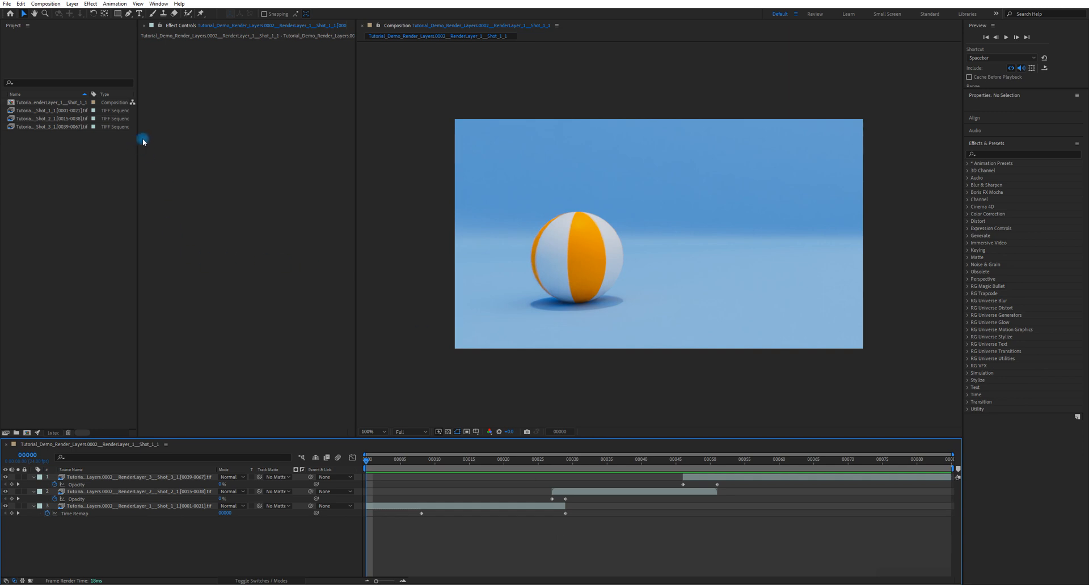
Step: Widen the project item list slightly and look at the Interpret Footage options of the Shot_1_1 sequence
{"action": "left_click_drag", "start_coordinate": [147, 134], "coordinate": [158, 141]}
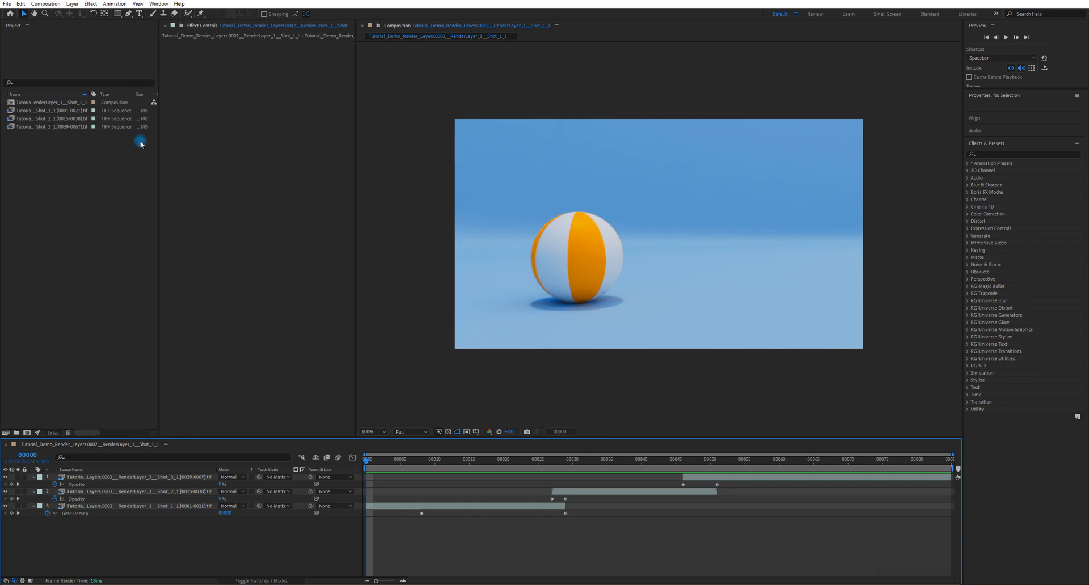
{"action": "left_click", "coordinate": [57, 112]}
{"action": "right_click", "coordinate": [58, 113]}
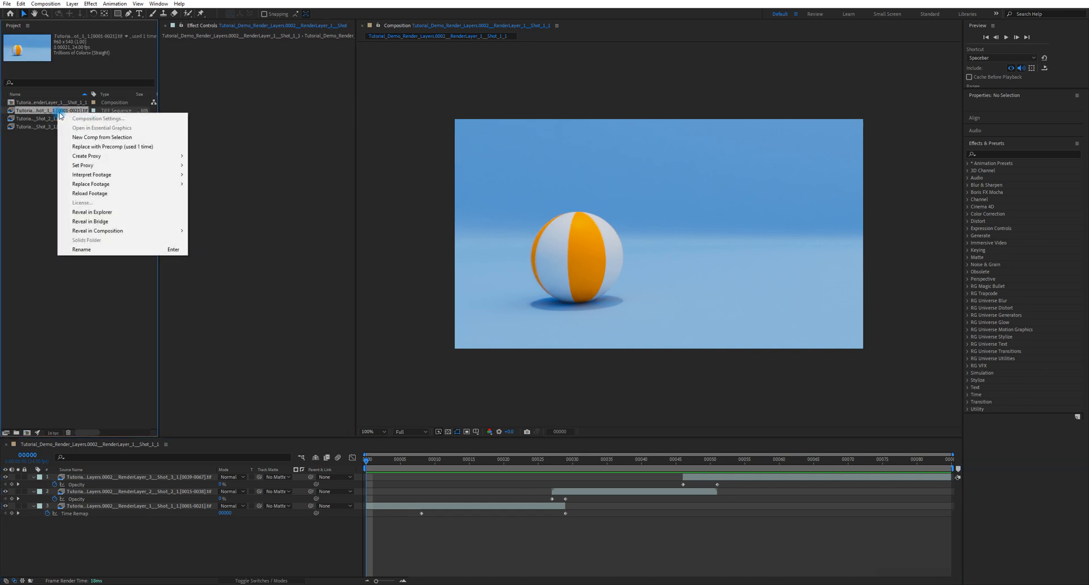
{"action": "mouse_move", "coordinate": [99, 175]}
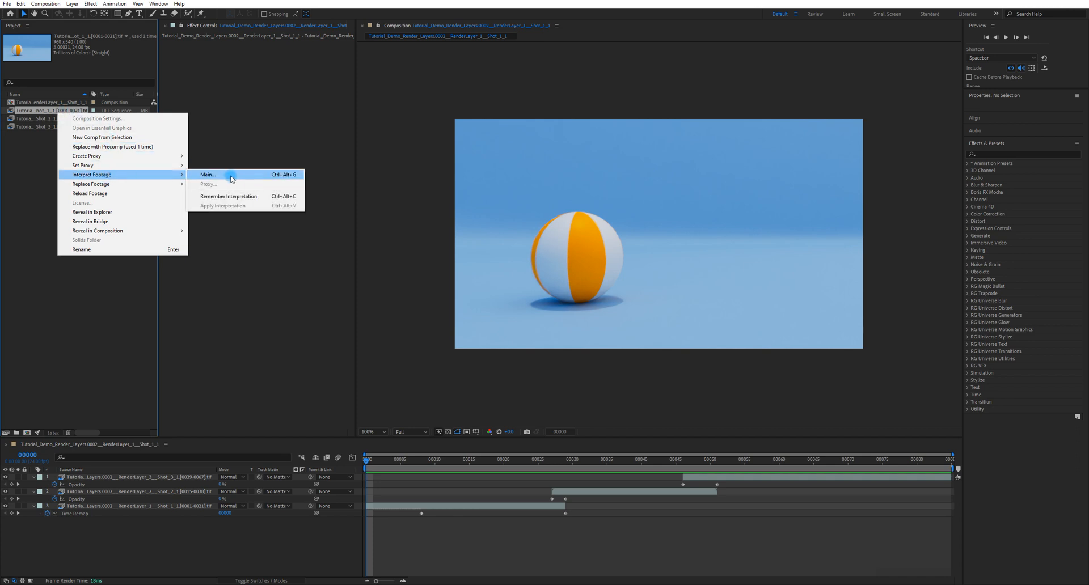
{"action": "left_click", "coordinate": [230, 319]}
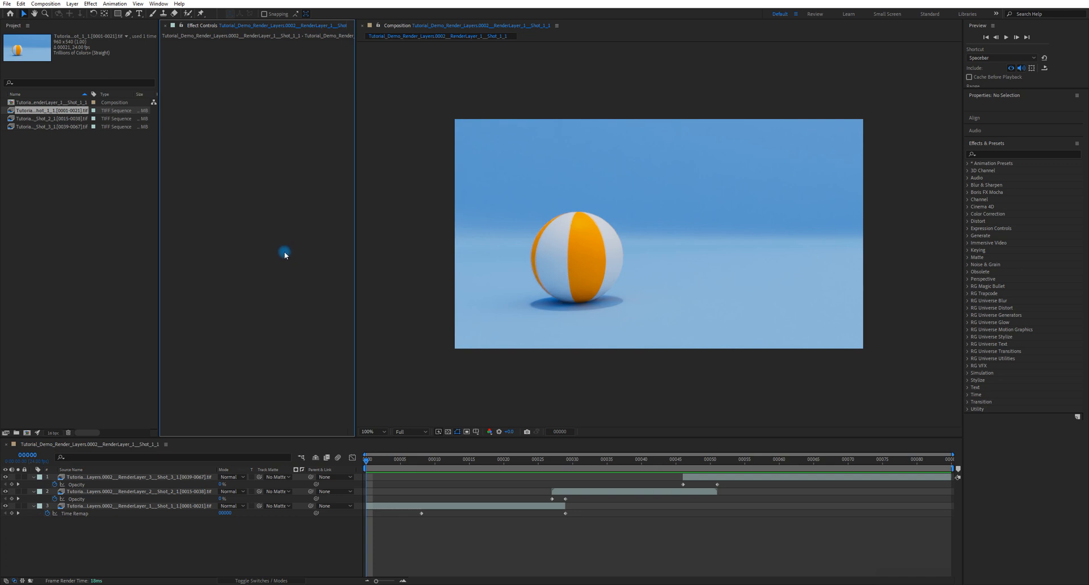
Step: Return to the first frame and play back the whole ball composition as a preview
{"action": "left_click", "coordinate": [147, 114]}
{"action": "left_click_drag", "start_coordinate": [430, 463], "coordinate": [336, 467]}
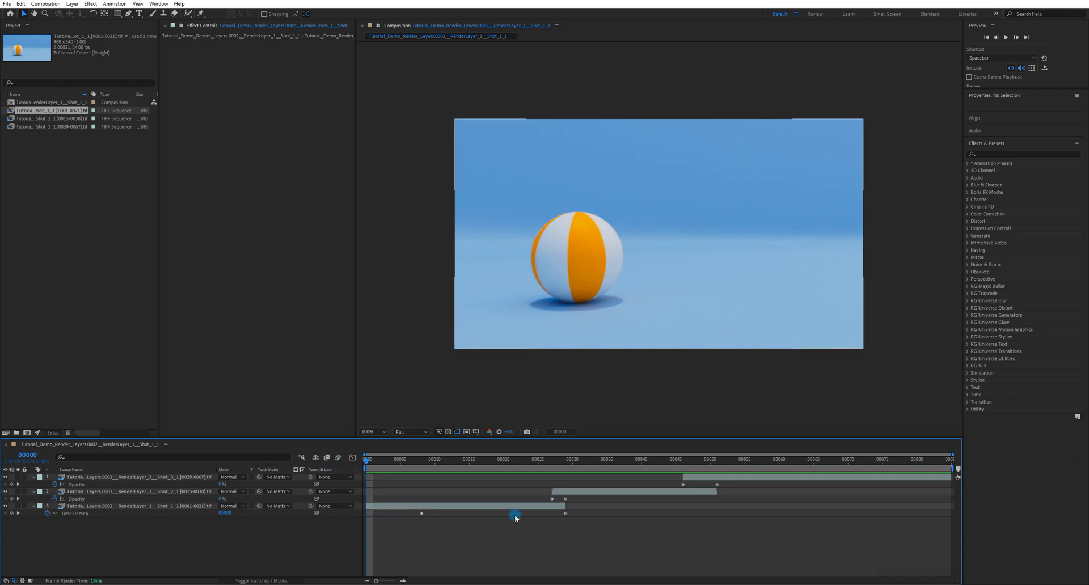
{"action": "left_click", "coordinate": [725, 475]}
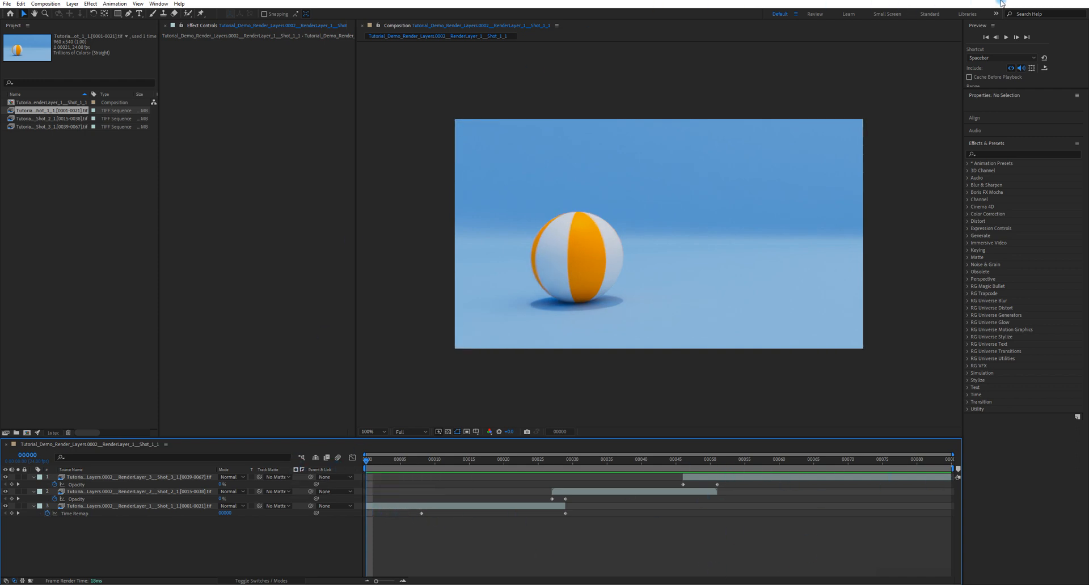
{"action": "left_click", "coordinate": [800, 225]}
{"action": "key", "text": "space"}
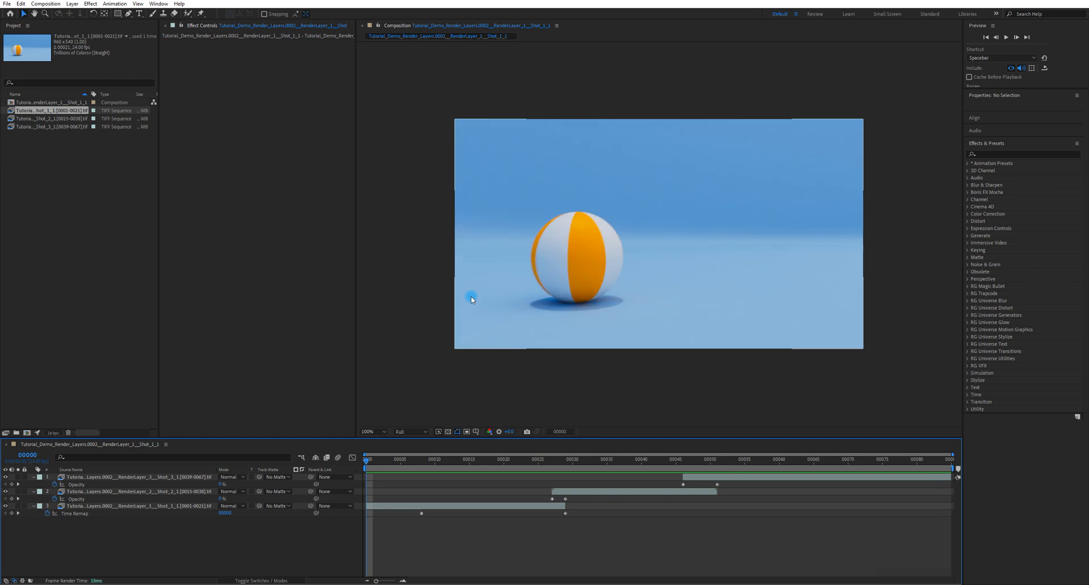
{"action": "key", "text": "space"}
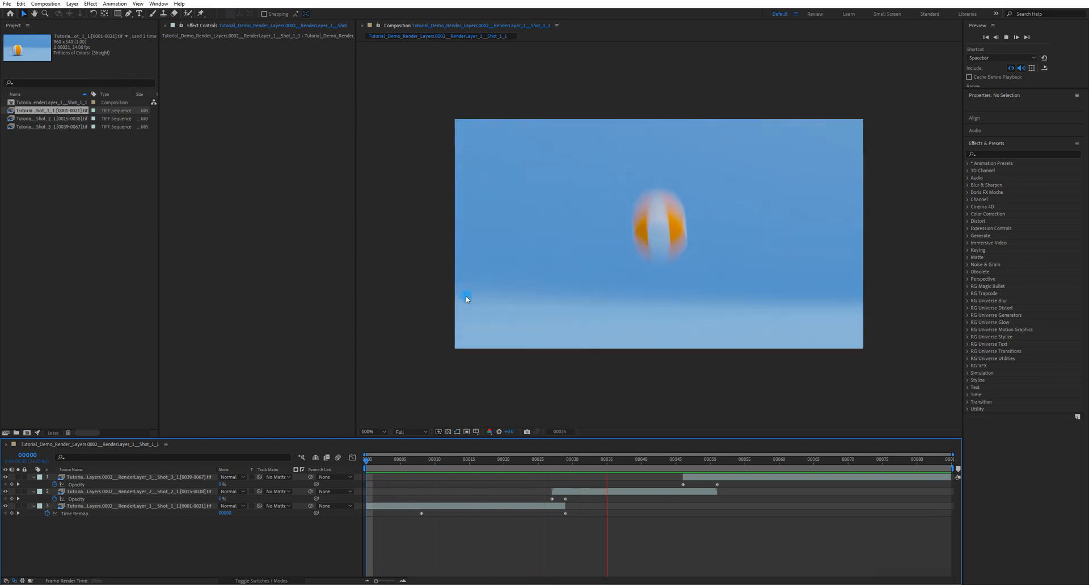
{"action": "key", "text": "space"}
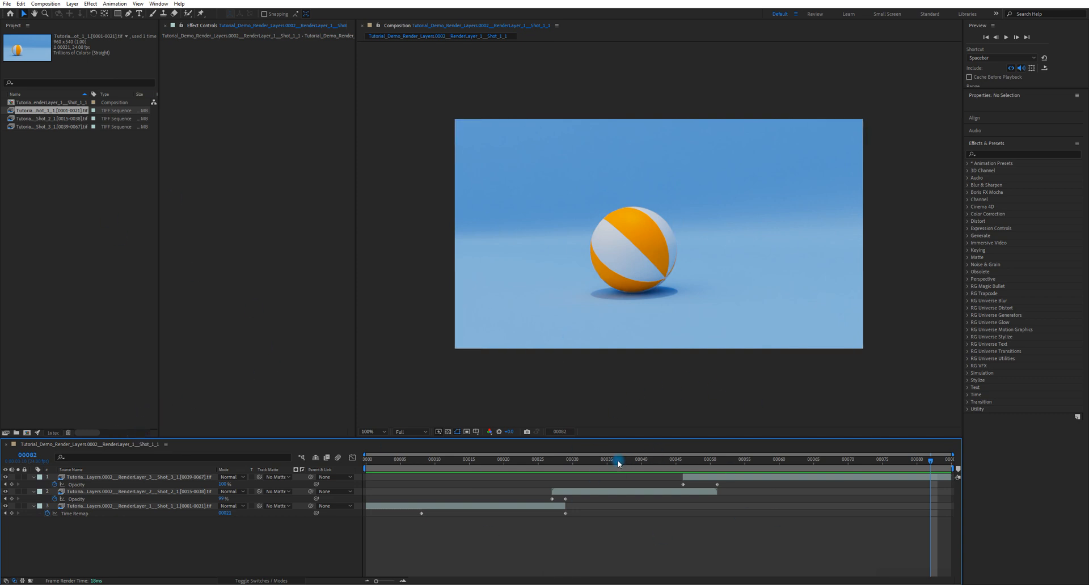
Step: Delete the composition and all three TIFF sequences from the project
{"action": "left_click", "coordinate": [75, 220]}
{"action": "left_click_drag", "start_coordinate": [69, 169], "coordinate": [34, 116]}
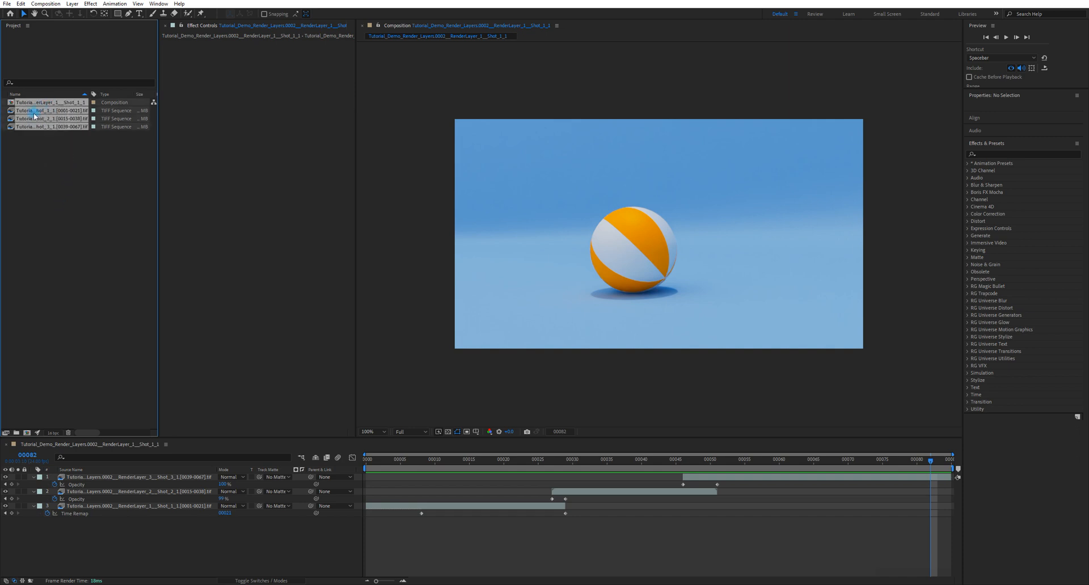
{"action": "key", "text": "Delete"}
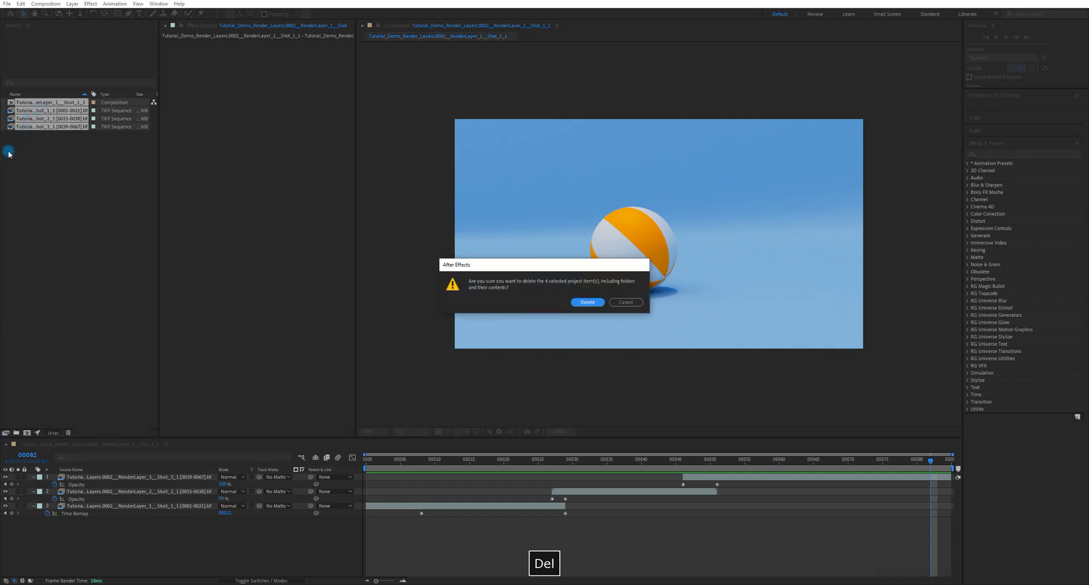
{"action": "key", "text": "Return"}
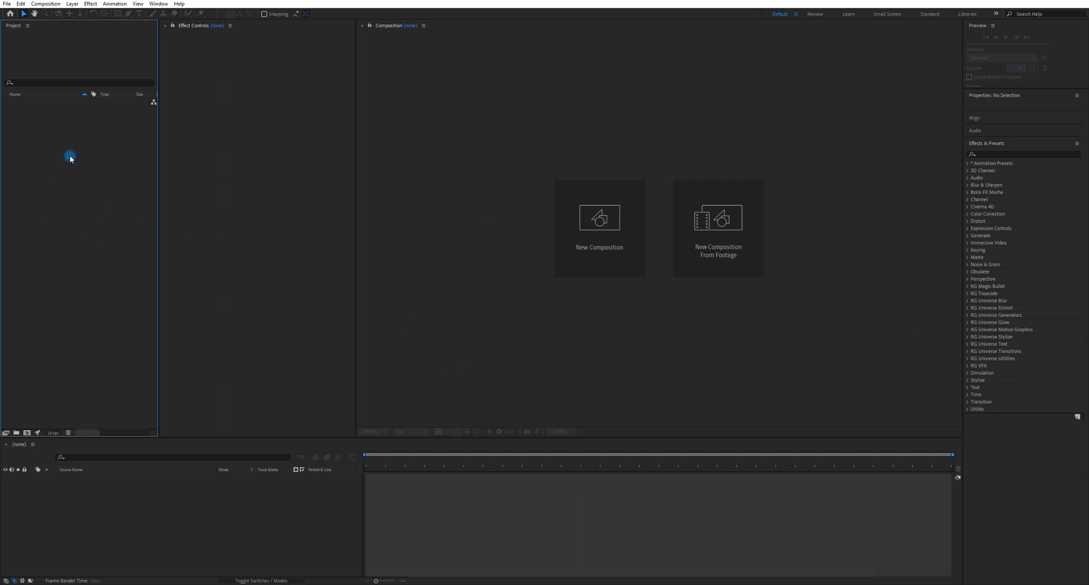
Step: Set the project's color bit depth to 8 bits per channel
{"action": "left_click", "coordinate": [53, 433]}
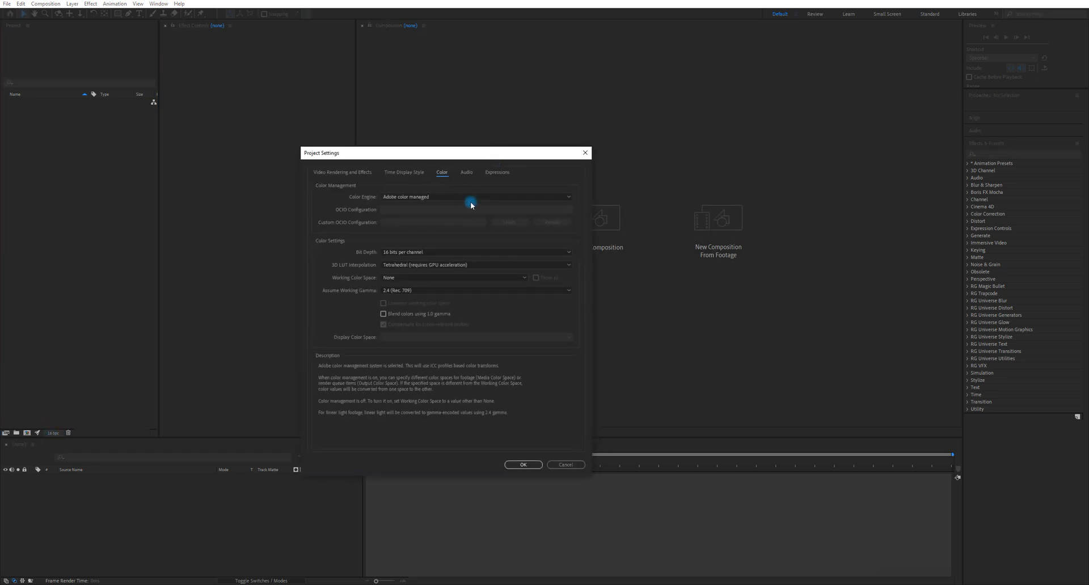
{"action": "left_click", "coordinate": [437, 253]}
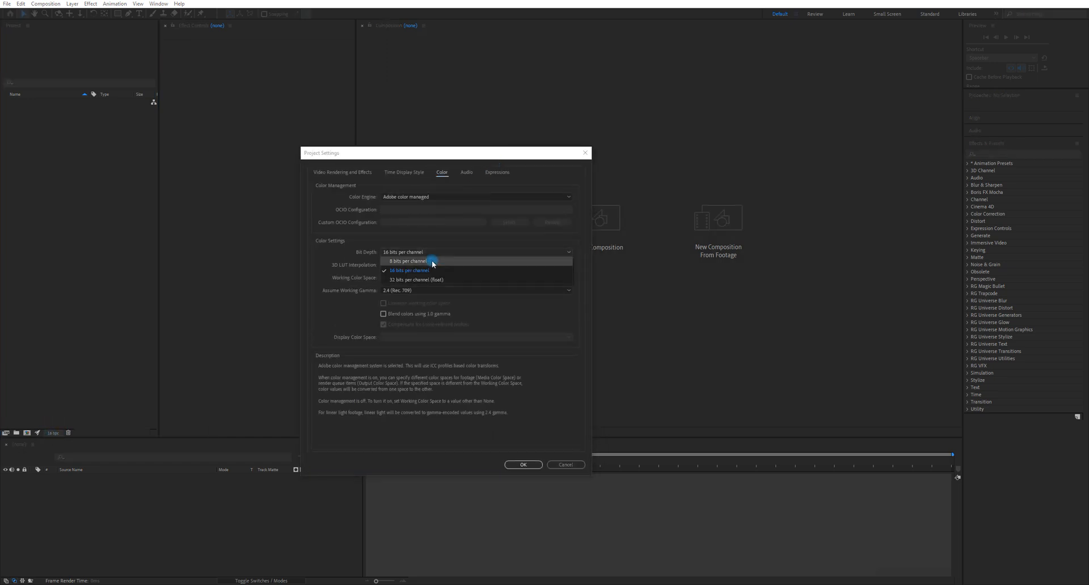
{"action": "left_click", "coordinate": [433, 262]}
{"action": "left_click", "coordinate": [523, 465]}
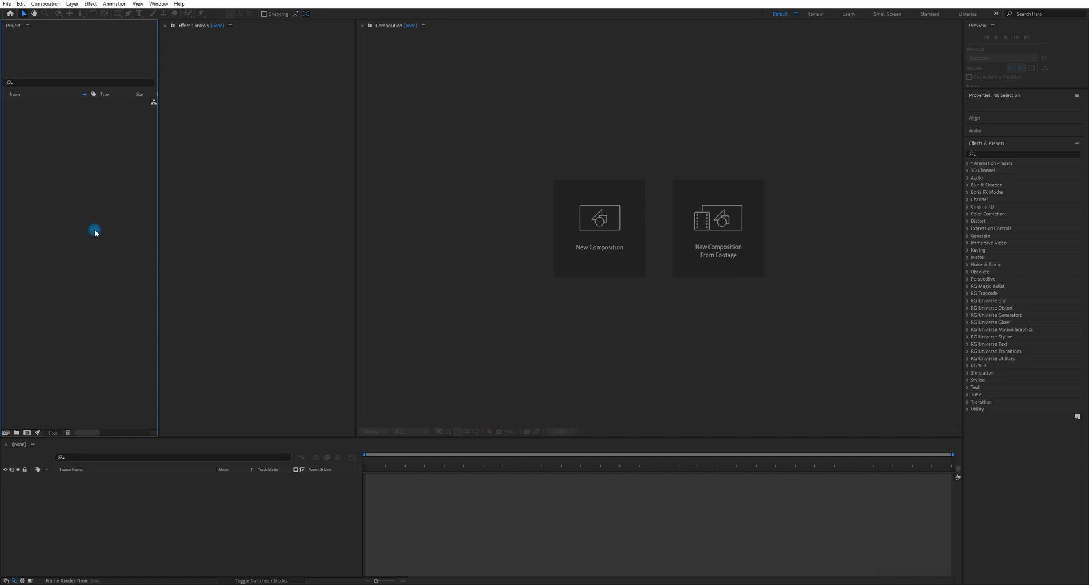
Step: Open the footage import for the Alphabet Renders folder and examine the frame ranges of the Shot_1, Shot_2 and Shot_3 renders
{"action": "double_click", "coordinate": [53, 233]}
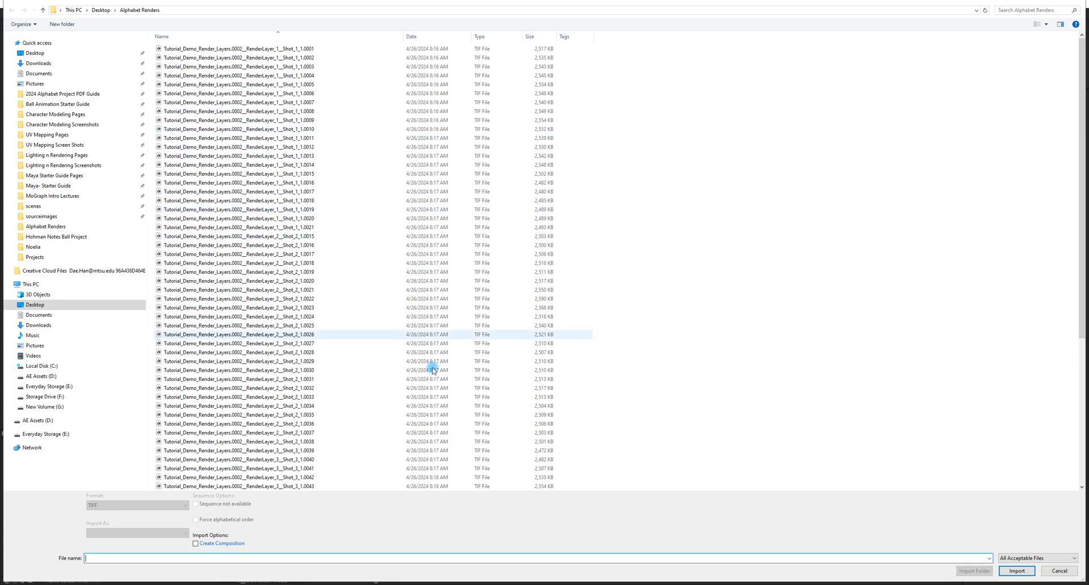
{"action": "left_click", "coordinate": [259, 51]}
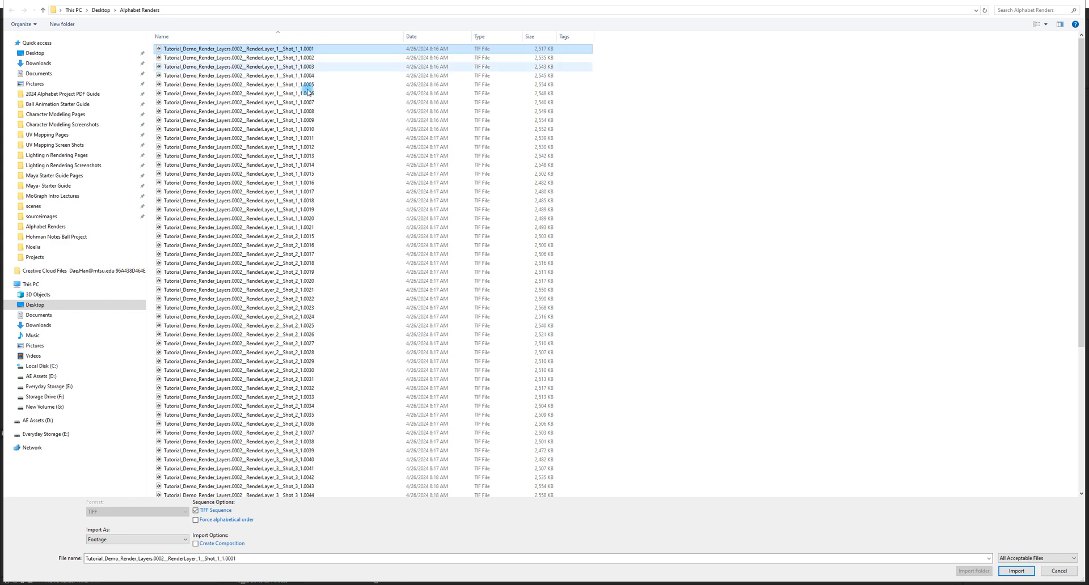
{"action": "left_click", "coordinate": [296, 238]}
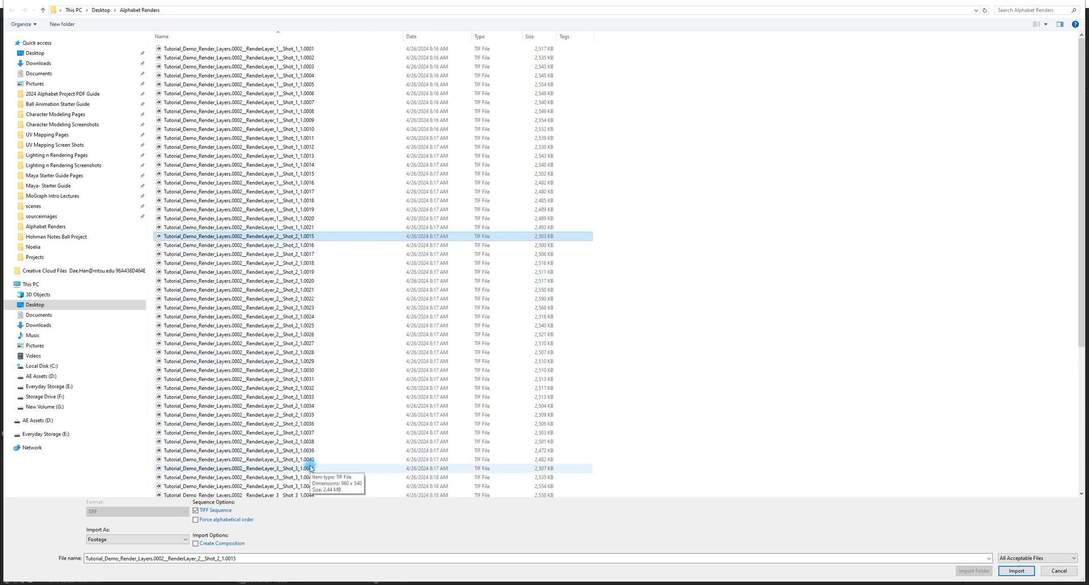
{"action": "left_click", "coordinate": [312, 442], "text": "shift"}
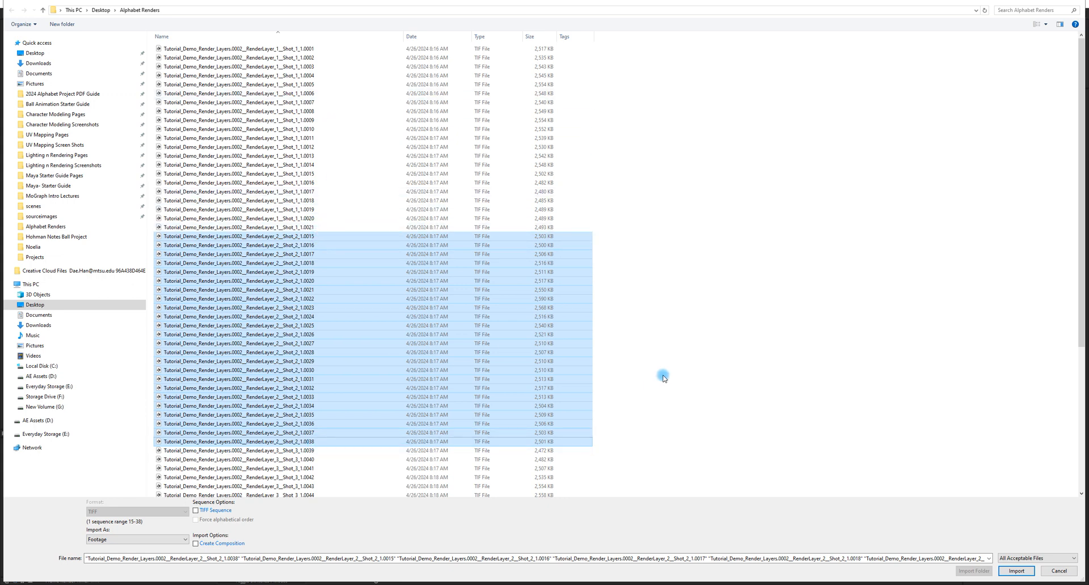
{"action": "scroll", "coordinate": [438, 401], "scroll_direction": "down", "scroll_amount": 8}
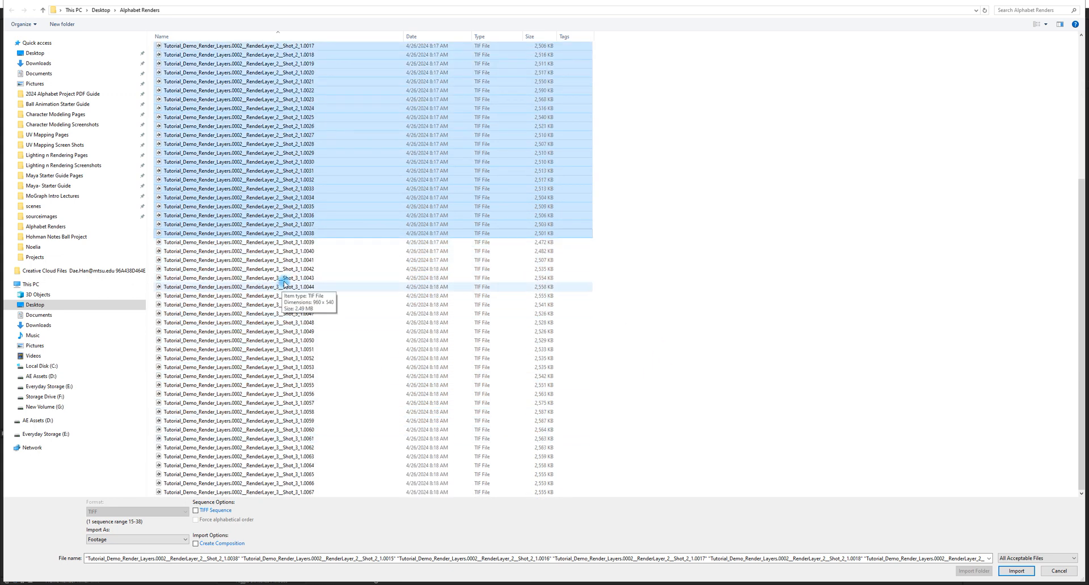
{"action": "left_click", "coordinate": [290, 243]}
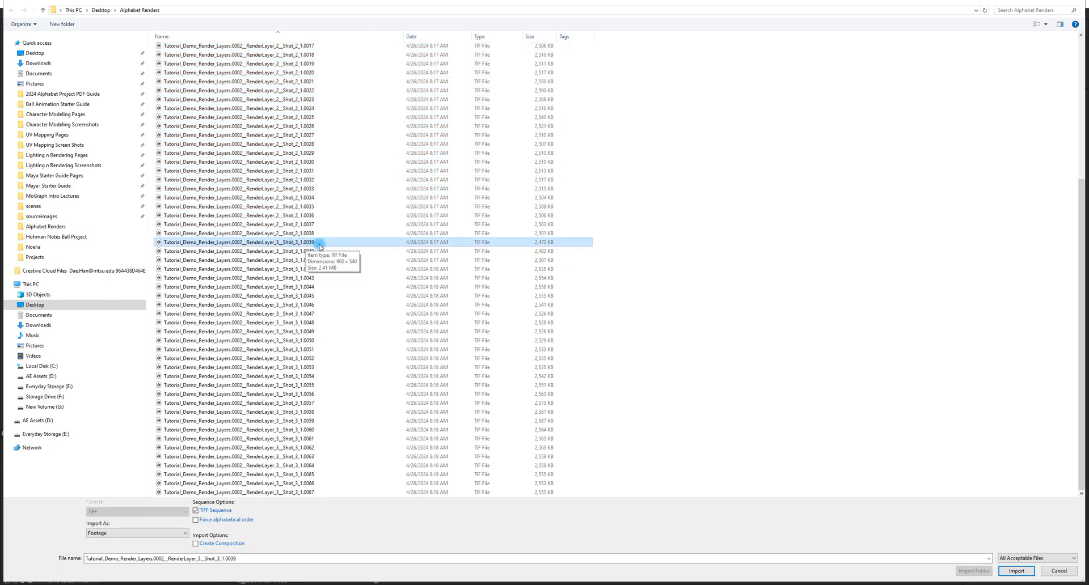
{"action": "left_click", "coordinate": [286, 492], "text": "shift"}
{"action": "left_click", "coordinate": [800, 284]}
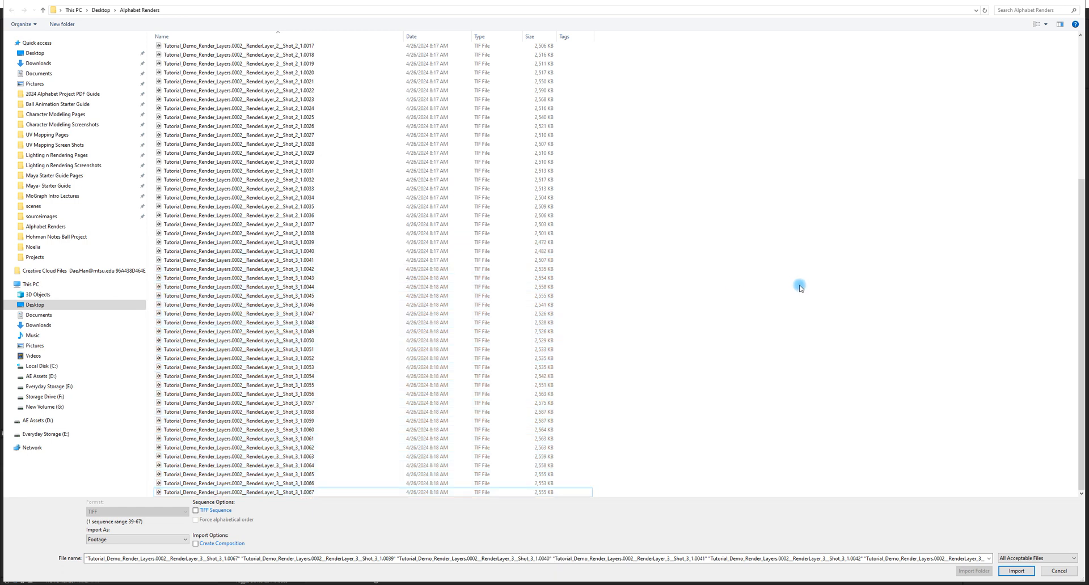
Step: Import the RenderLayer_1 Shot_1_1 frames starting at 0001 as a TIFF sequence with Import As set to Footage
{"action": "scroll", "coordinate": [586, 274], "scroll_direction": "up", "scroll_amount": 8}
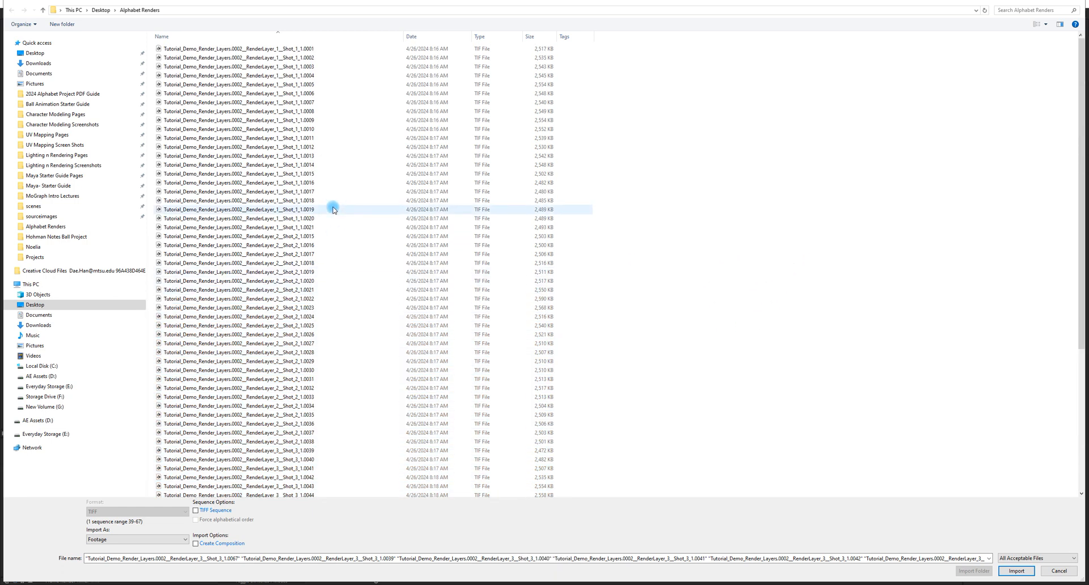
{"action": "left_click", "coordinate": [301, 50]}
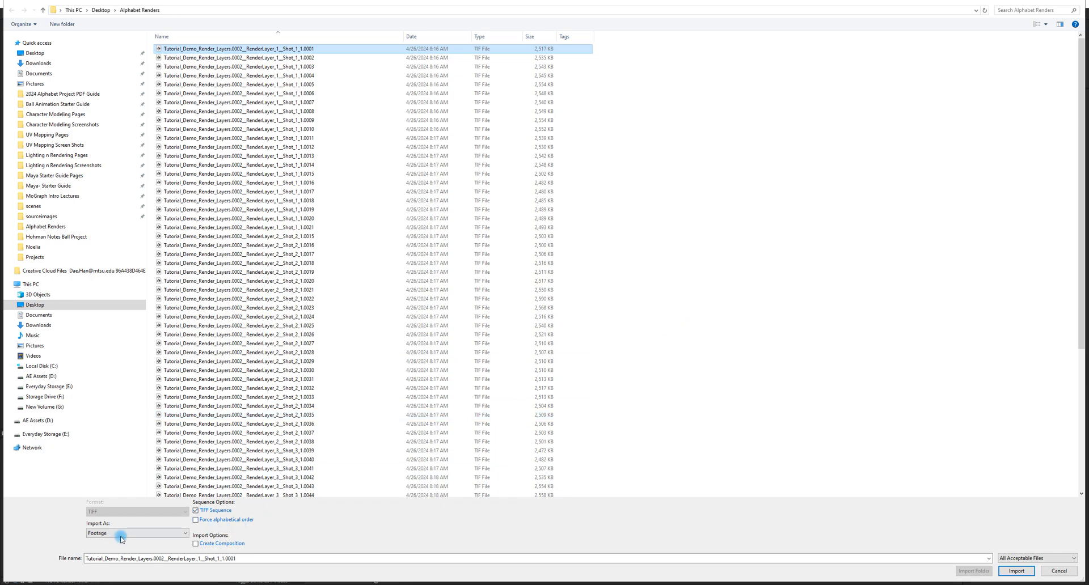
{"action": "key", "text": "Return"}
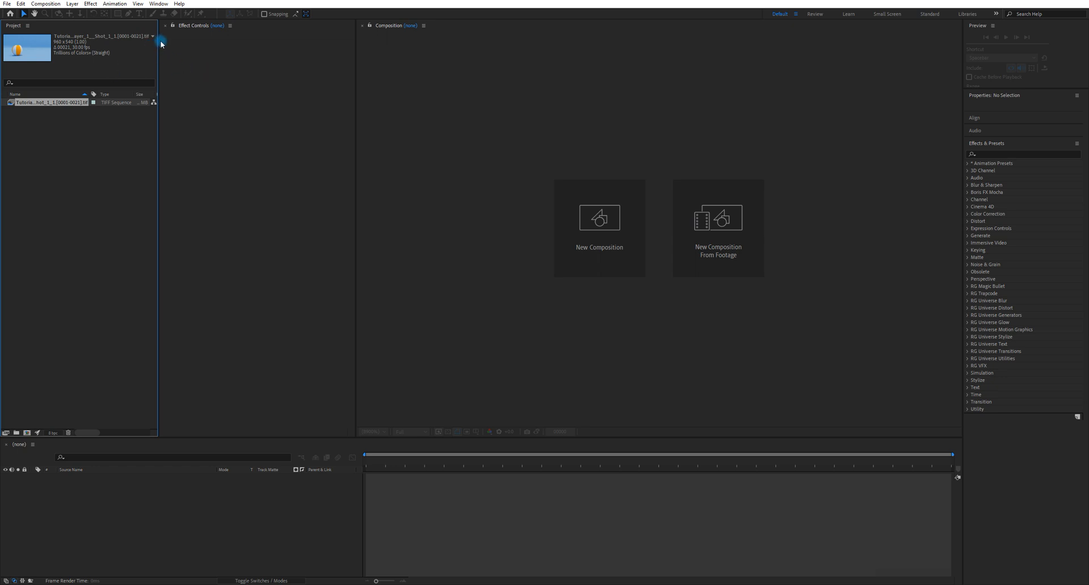
Step: Enlarge the Project panel and its Frame Rate column, and widen the Effect Controls panel
{"action": "left_click_drag", "start_coordinate": [159, 40], "coordinate": [214, 41]}
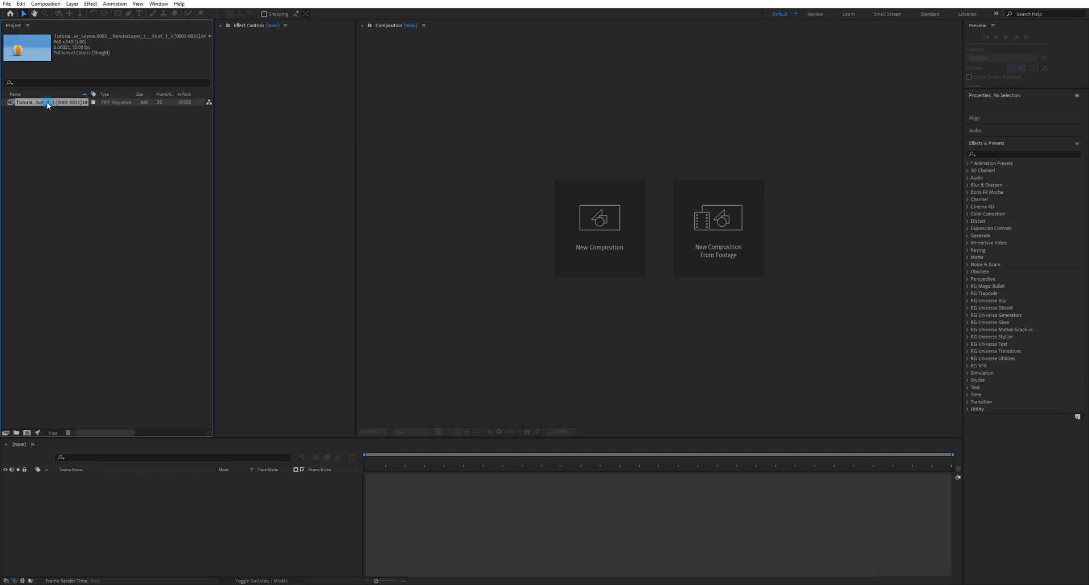
{"action": "left_click_drag", "start_coordinate": [214, 78], "coordinate": [291, 79]}
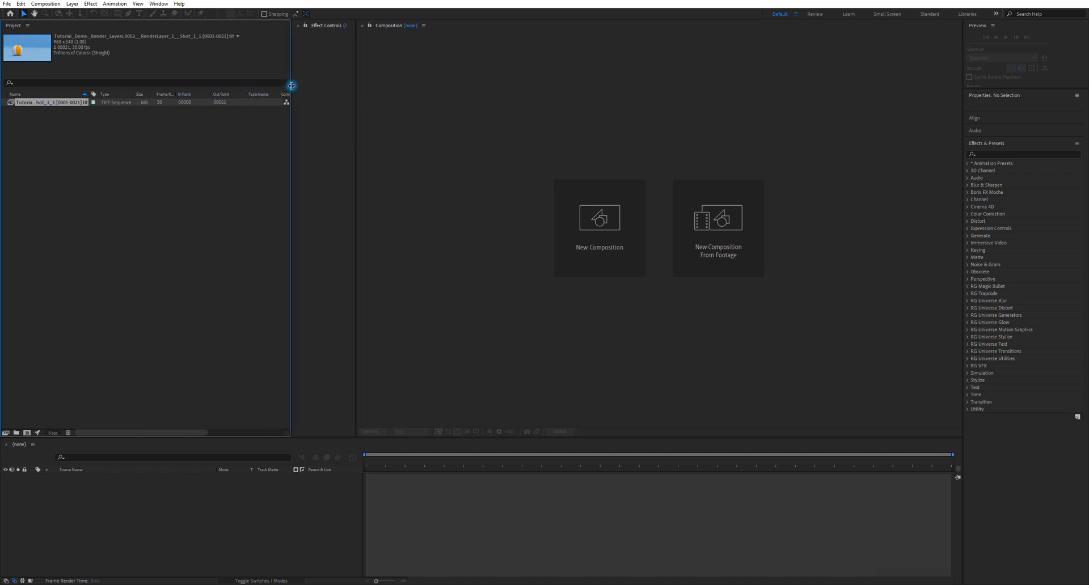
{"action": "left_click_drag", "start_coordinate": [174, 92], "coordinate": [214, 93]}
{"action": "left_click_drag", "start_coordinate": [355, 64], "coordinate": [430, 65]}
{"action": "left_click", "coordinate": [190, 149]}
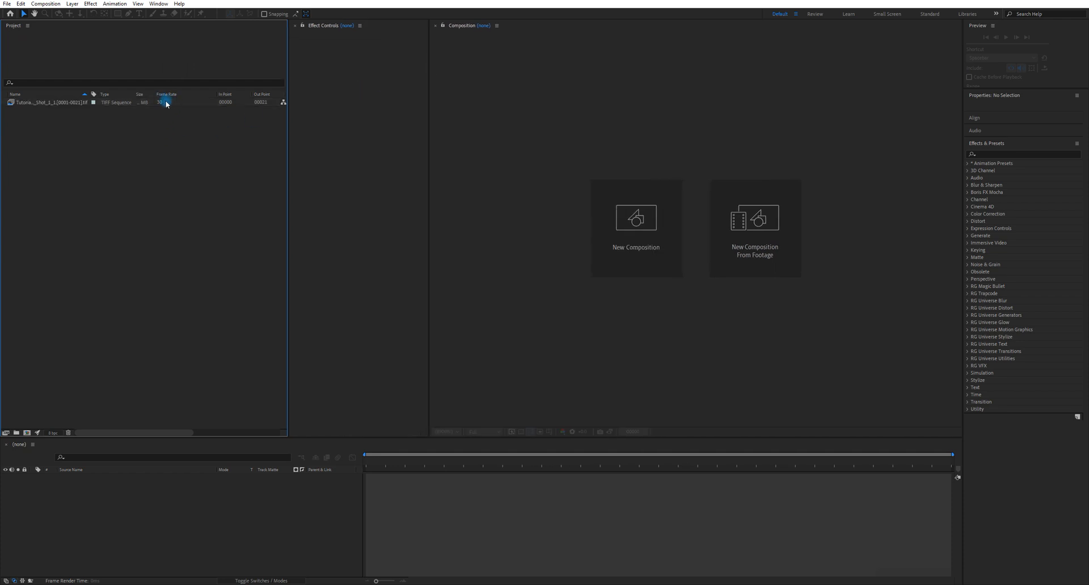
Step: Interpret the RenderLayer_1 Shot_1_1 TIFF sequence with an assumed frame rate of 24 frames per second
{"action": "left_click", "coordinate": [65, 102]}
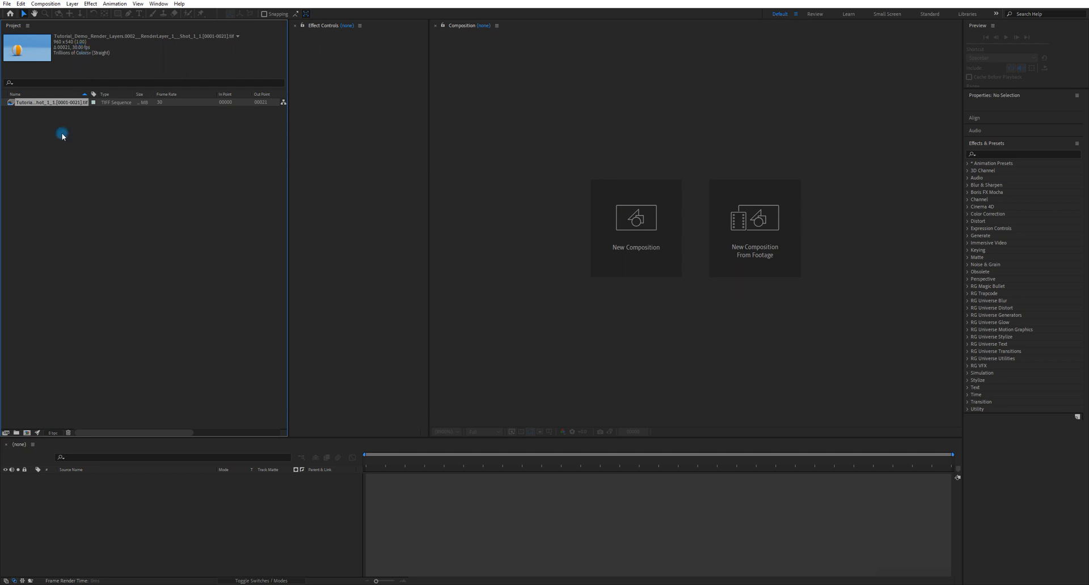
{"action": "right_click", "coordinate": [46, 103]}
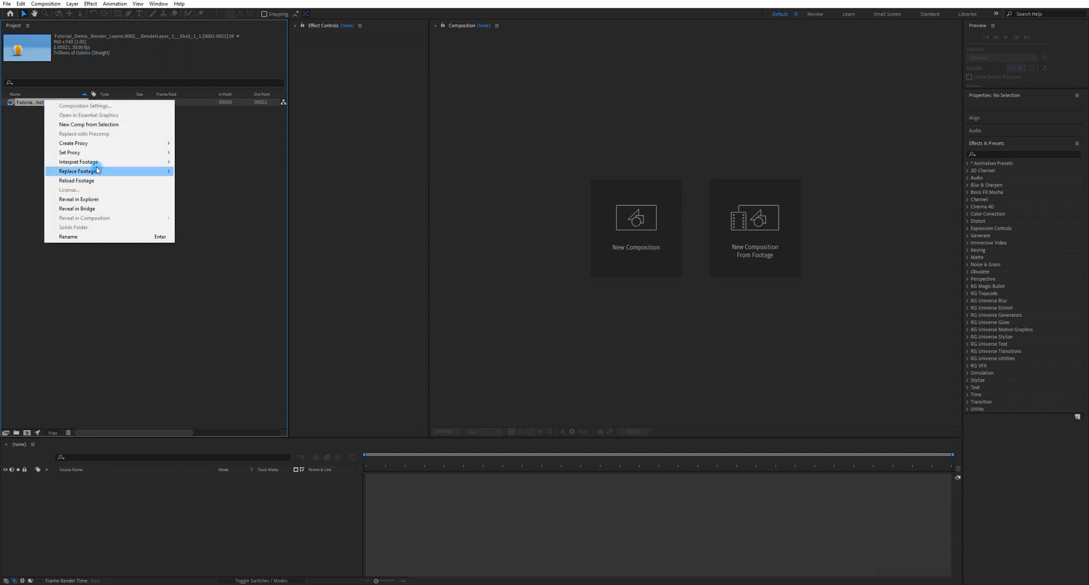
{"action": "mouse_move", "coordinate": [76, 164]}
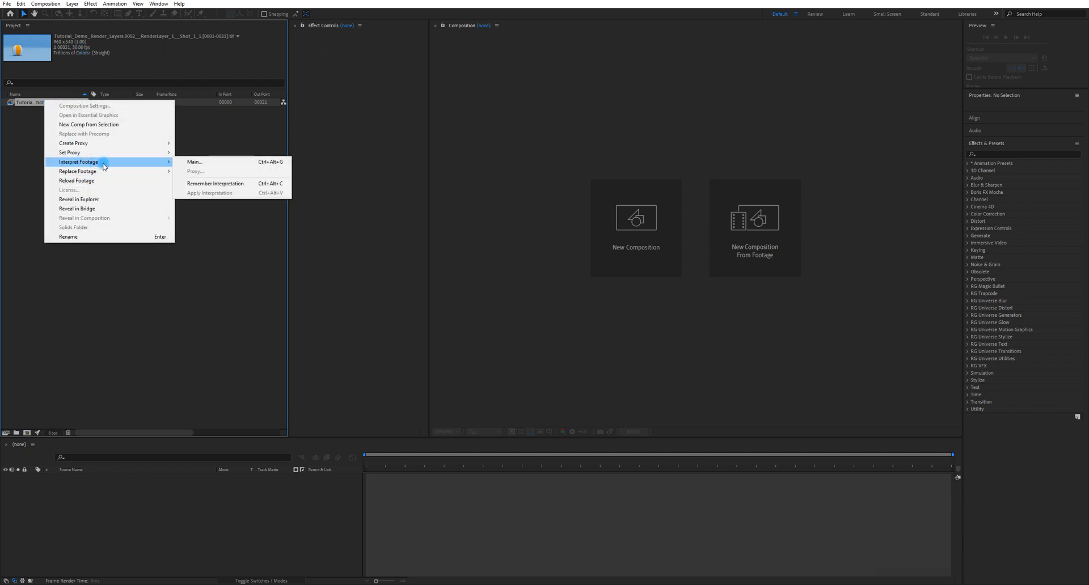
{"action": "left_click", "coordinate": [216, 163]}
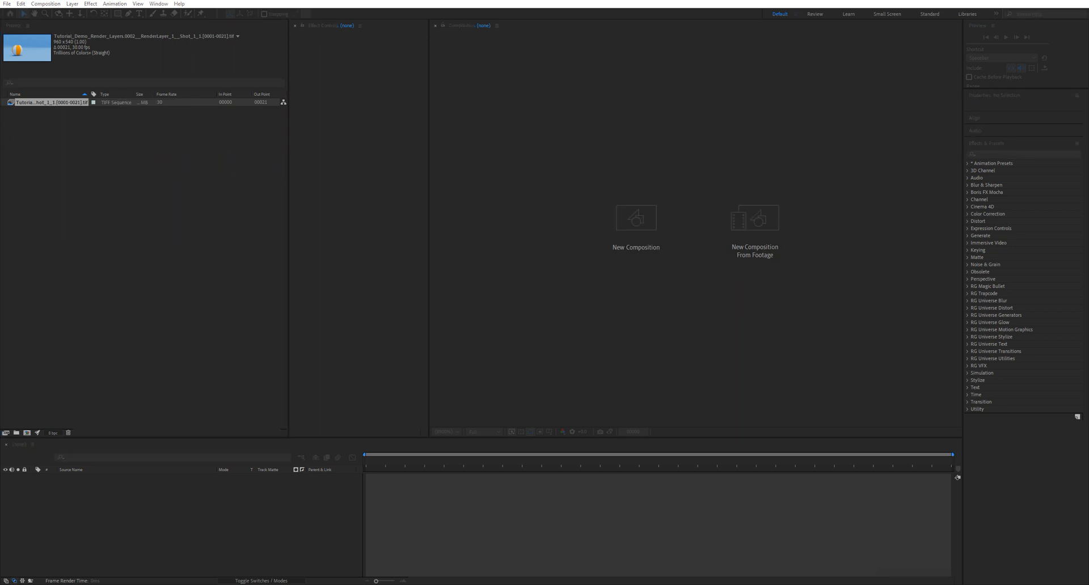
{"action": "left_click_drag", "start_coordinate": [210, 130], "coordinate": [235, 162]}
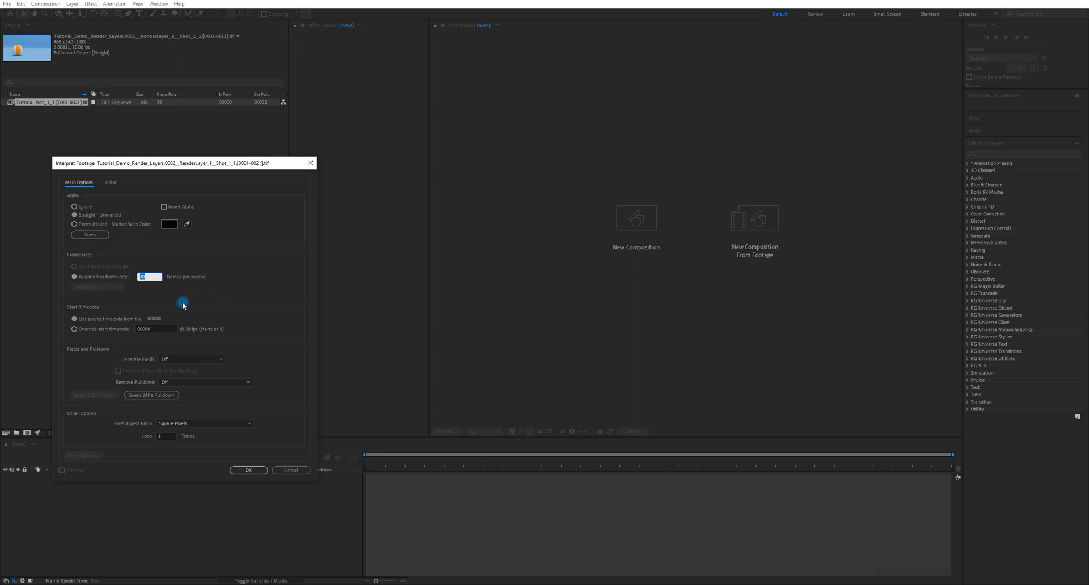
{"action": "type", "text": "24"}
{"action": "left_click", "coordinate": [248, 470]}
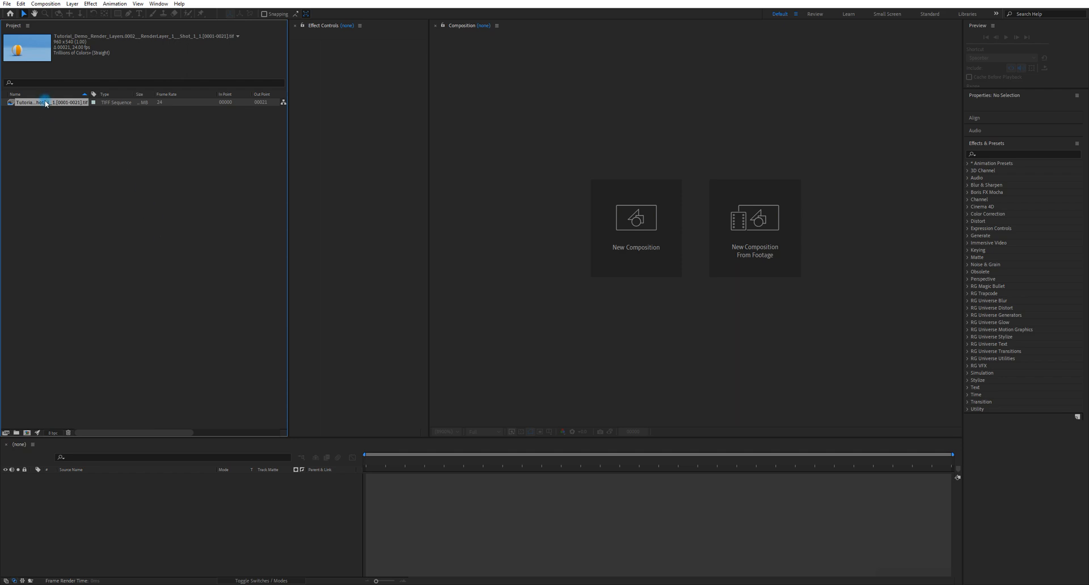
Step: Create a composition from the Shot_1_1 sequence and preview its animation from the first frame
{"action": "left_click_drag", "start_coordinate": [45, 104], "coordinate": [115, 514]}
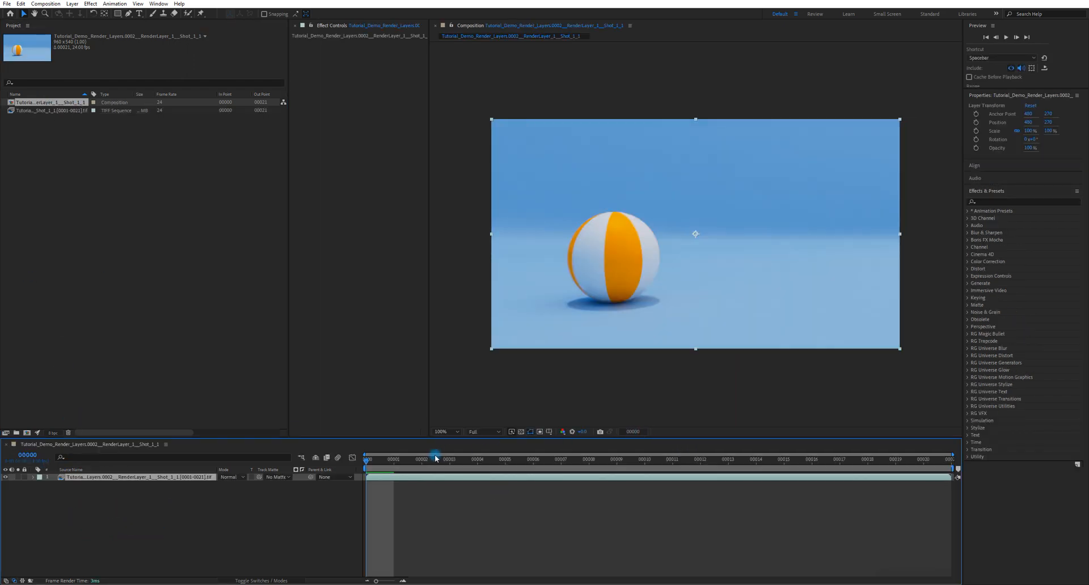
{"action": "left_click", "coordinate": [416, 461]}
{"action": "left_click_drag", "start_coordinate": [415, 462], "coordinate": [292, 458]}
{"action": "key", "text": "space"}
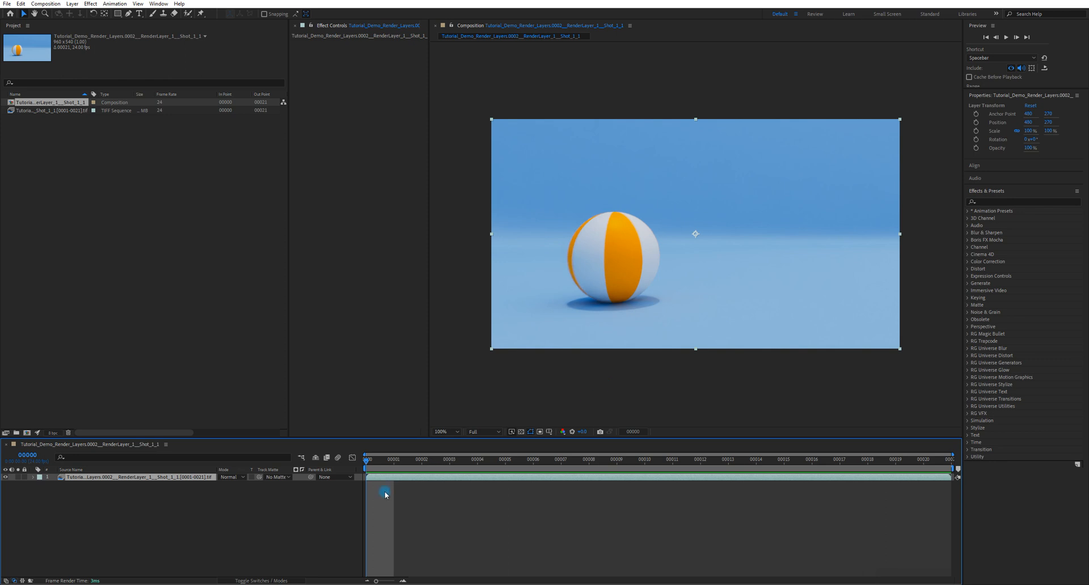
{"action": "key", "text": "space"}
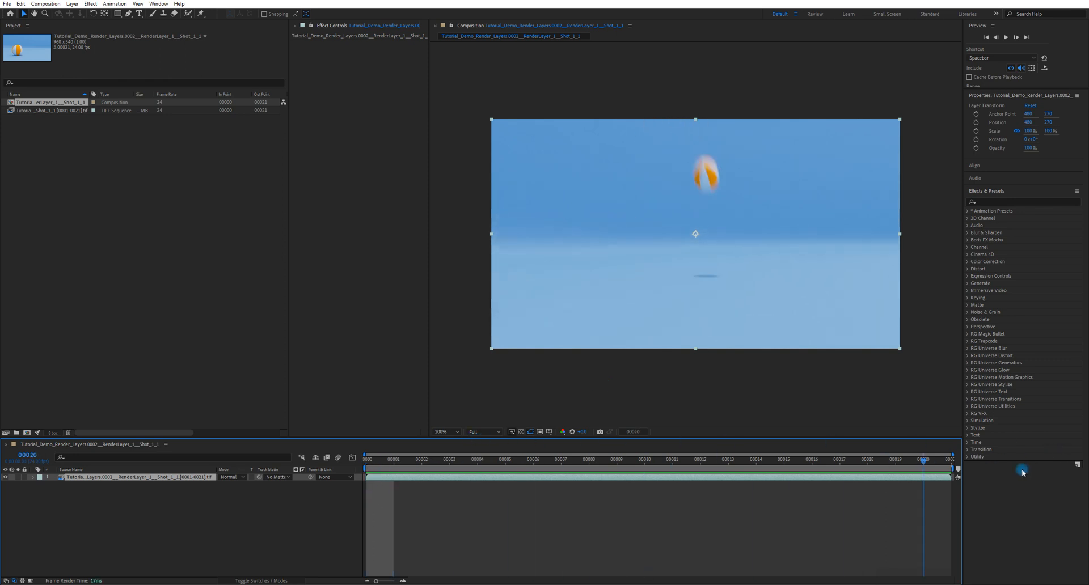
{"action": "left_click", "coordinate": [466, 427]}
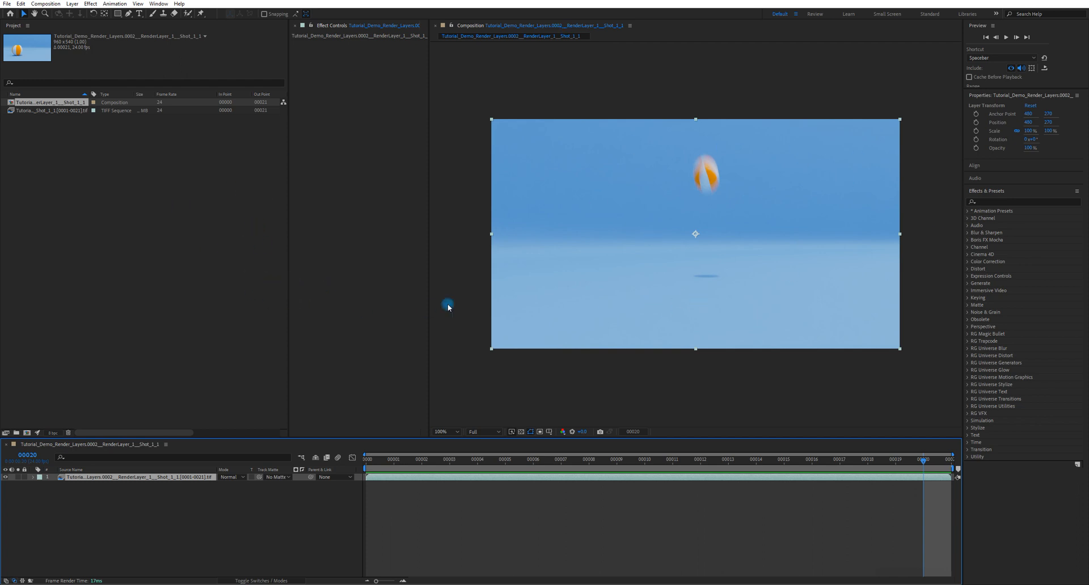
{"action": "left_click", "coordinate": [581, 403]}
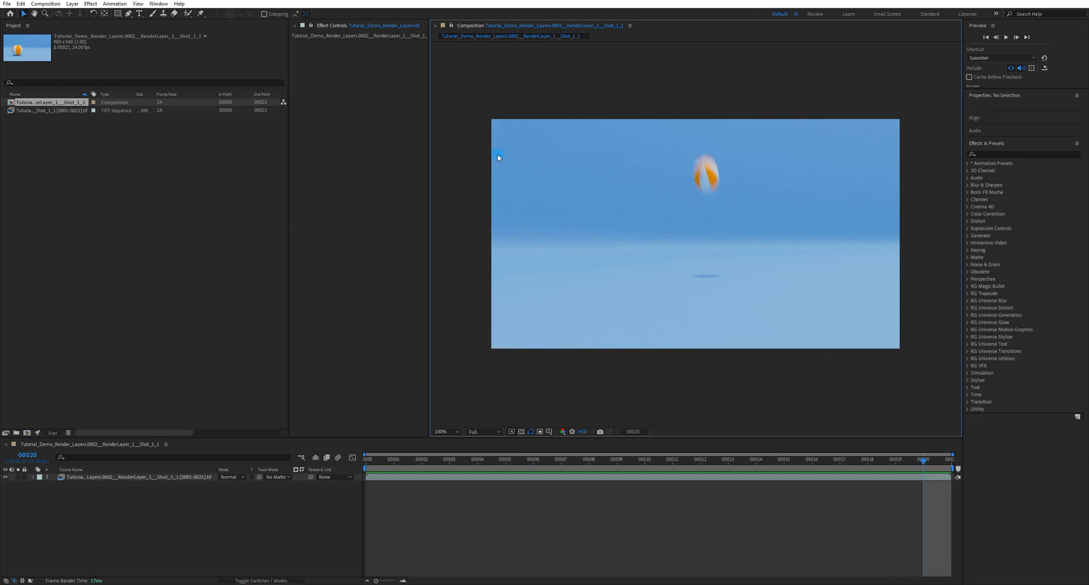
Step: Import the RenderLayer_2 Shot_2_1 frames starting at 0015 as a TIFF sequence with Import As set to Footage
{"action": "left_click", "coordinate": [189, 211]}
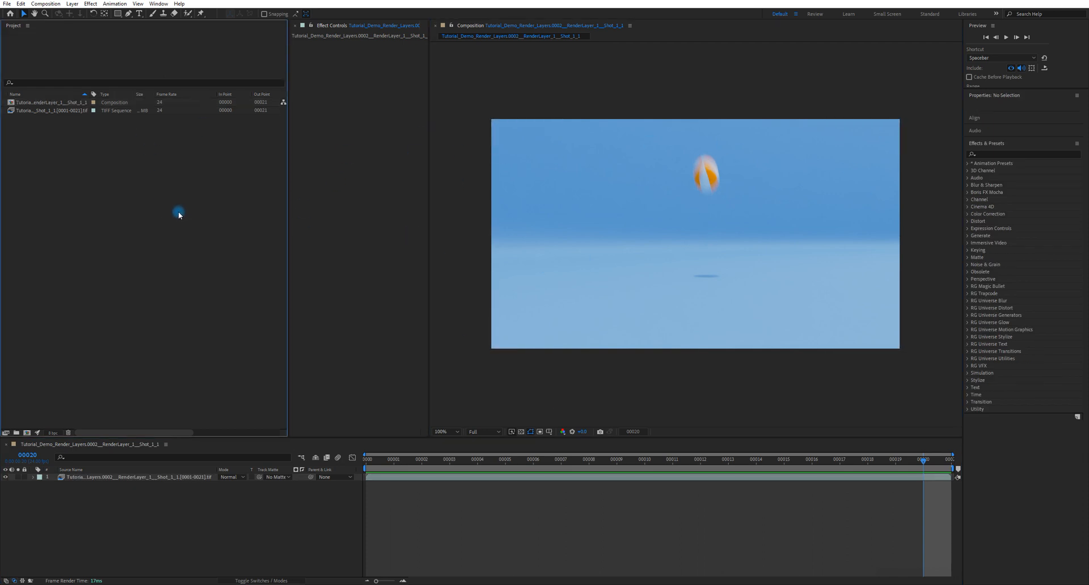
{"action": "double_click", "coordinate": [100, 197]}
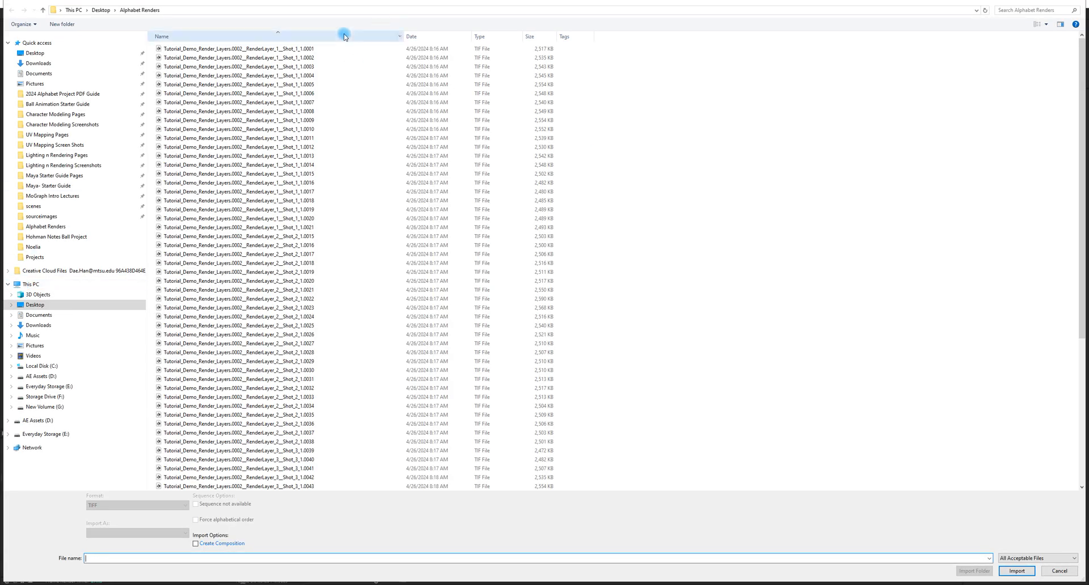
{"action": "left_click", "coordinate": [303, 237]}
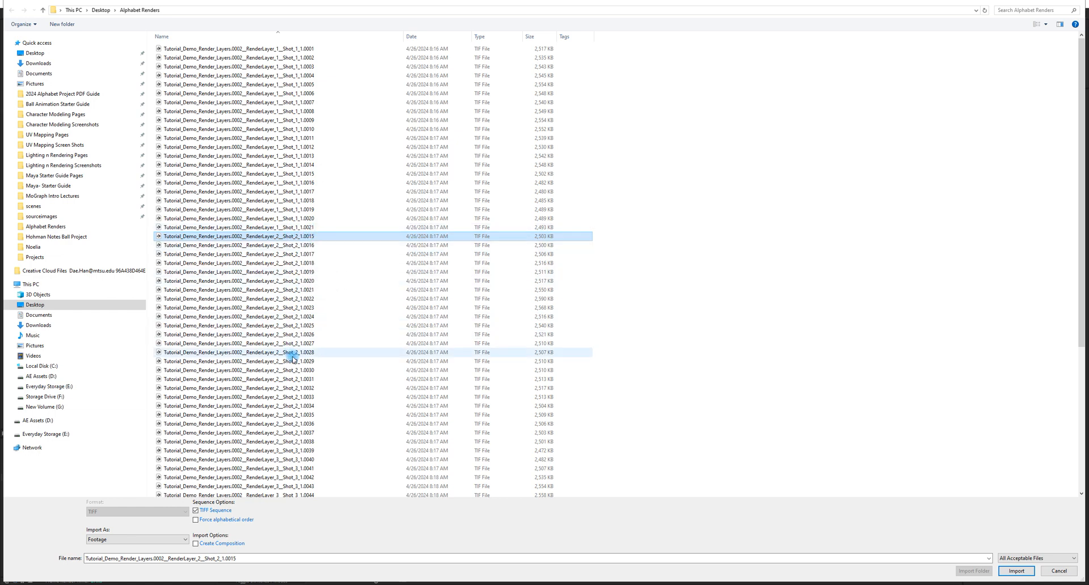
{"action": "scroll", "coordinate": [300, 366], "scroll_direction": "down", "scroll_amount": 2}
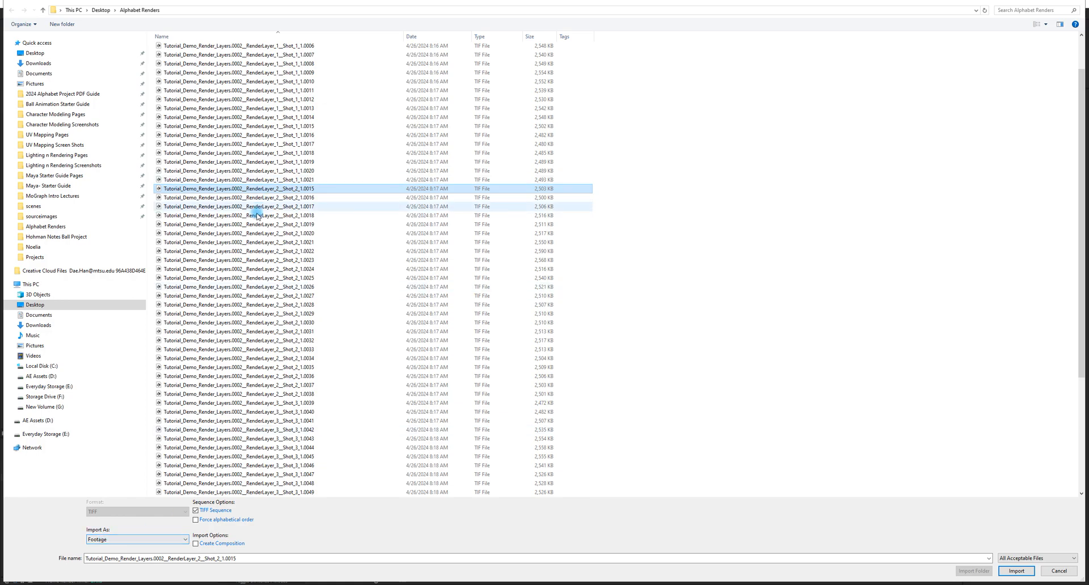
{"action": "double_click", "coordinate": [253, 190]}
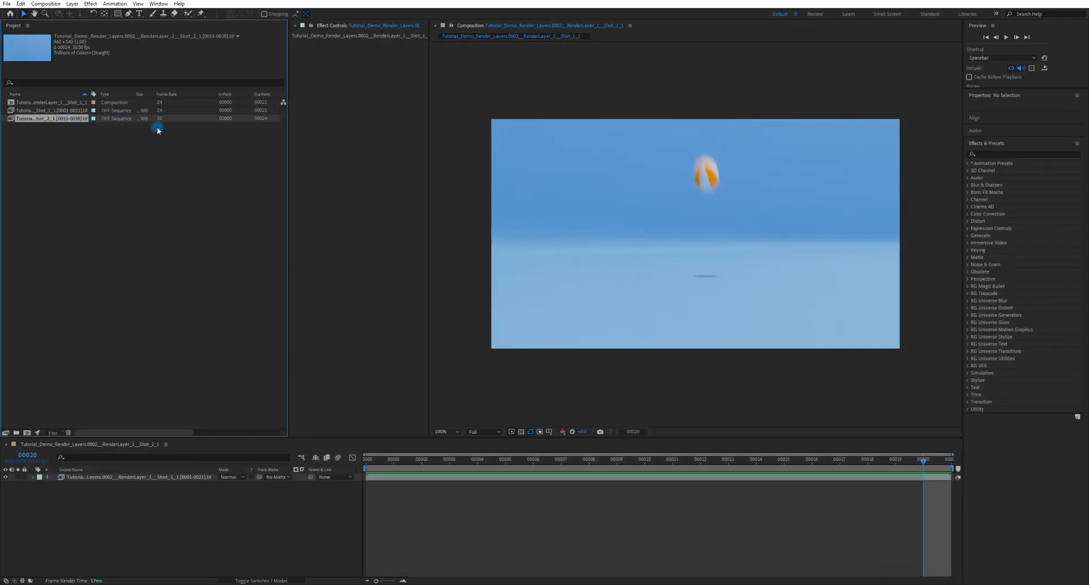
Step: Interpret the Shot_2_1 TIFF sequence with an assumed frame rate of 24 frames per second
{"action": "right_click", "coordinate": [73, 117]}
{"action": "mouse_move", "coordinate": [141, 183]}
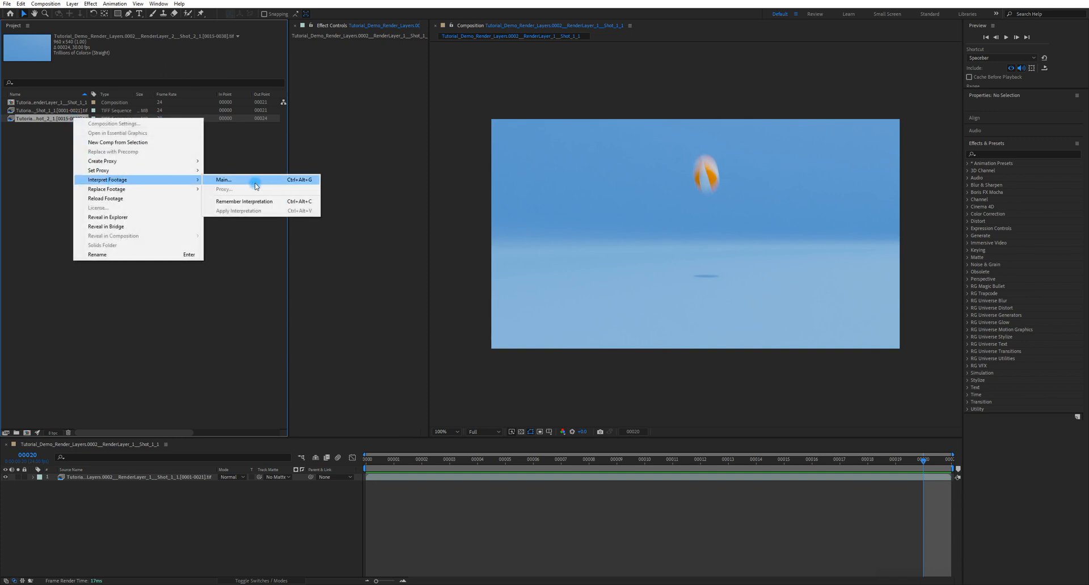
{"action": "left_click", "coordinate": [255, 180]}
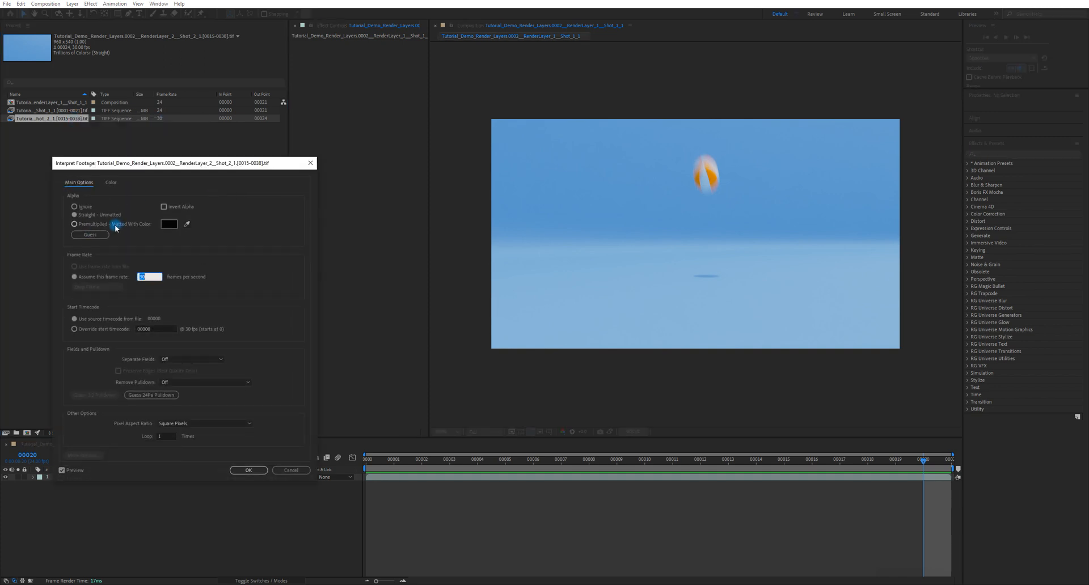
{"action": "type", "text": "24"}
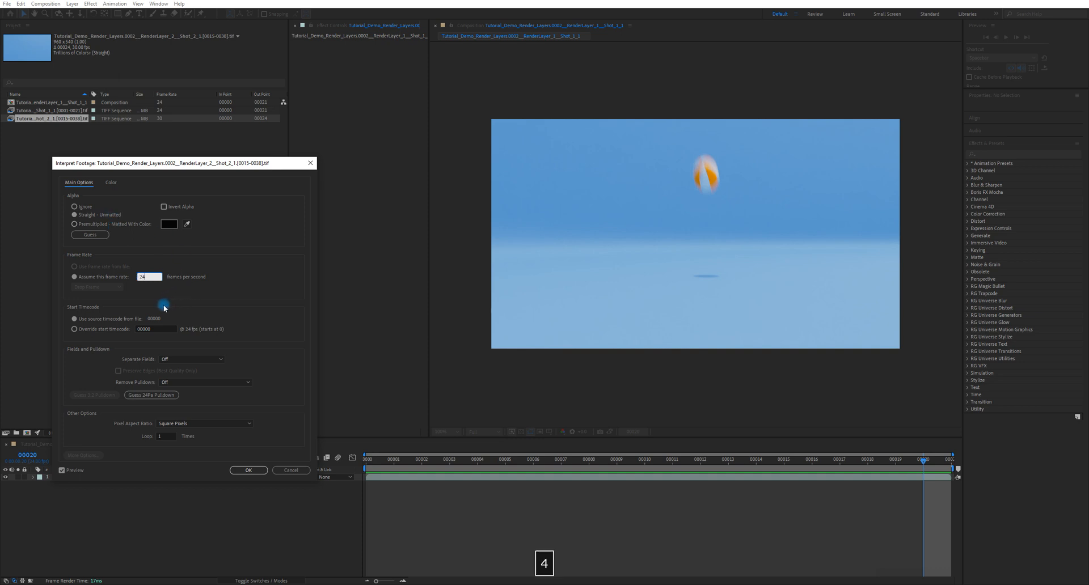
{"action": "left_click", "coordinate": [248, 471]}
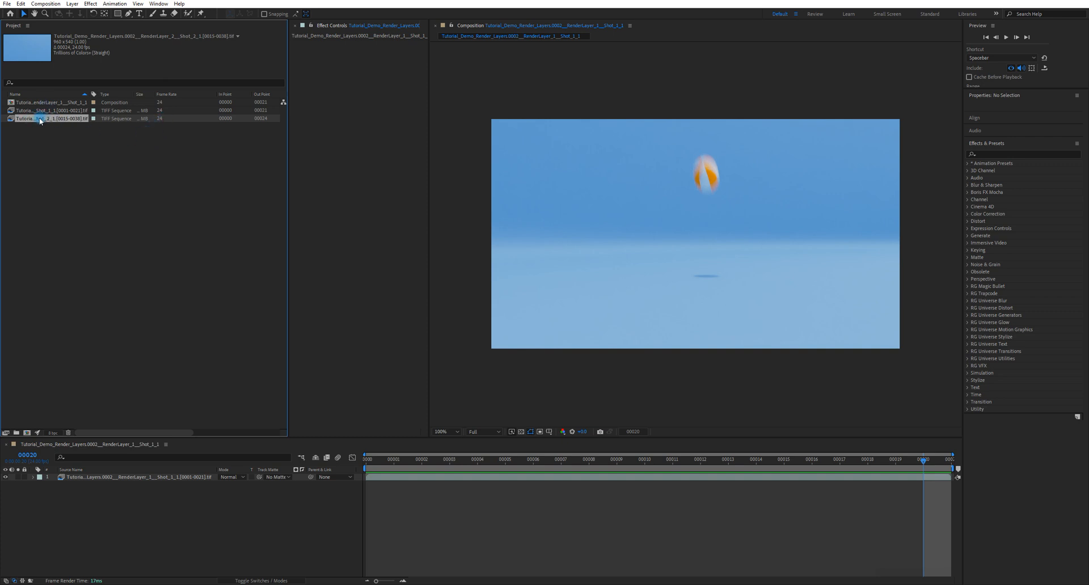
Step: Add the Shot_2_1 sequence to the composition above the Shot_1_1 layer and preview it
{"action": "left_click_drag", "start_coordinate": [38, 118], "coordinate": [95, 480]}
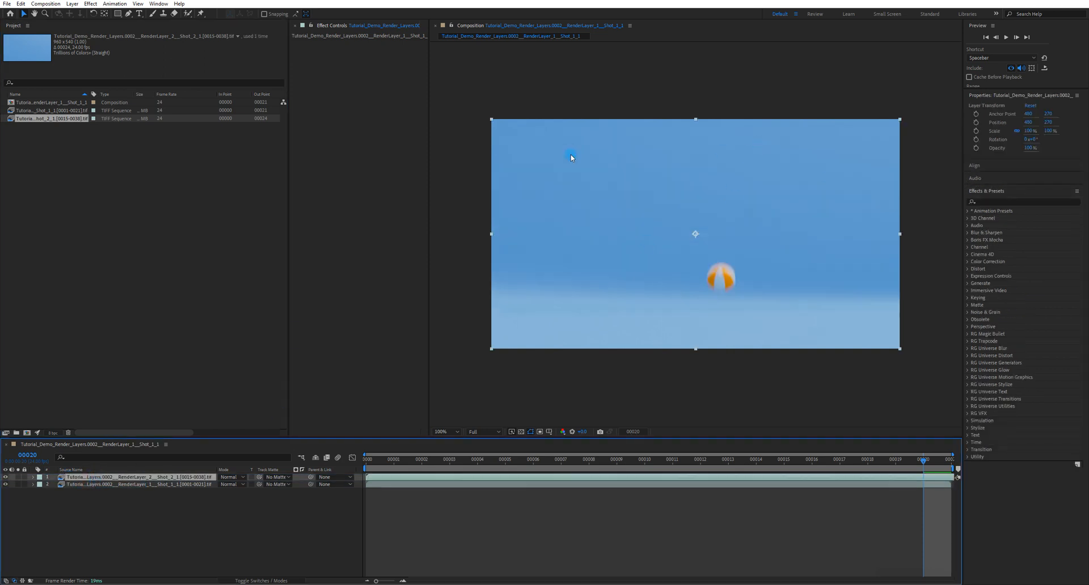
{"action": "left_click_drag", "start_coordinate": [908, 463], "coordinate": [868, 516]}
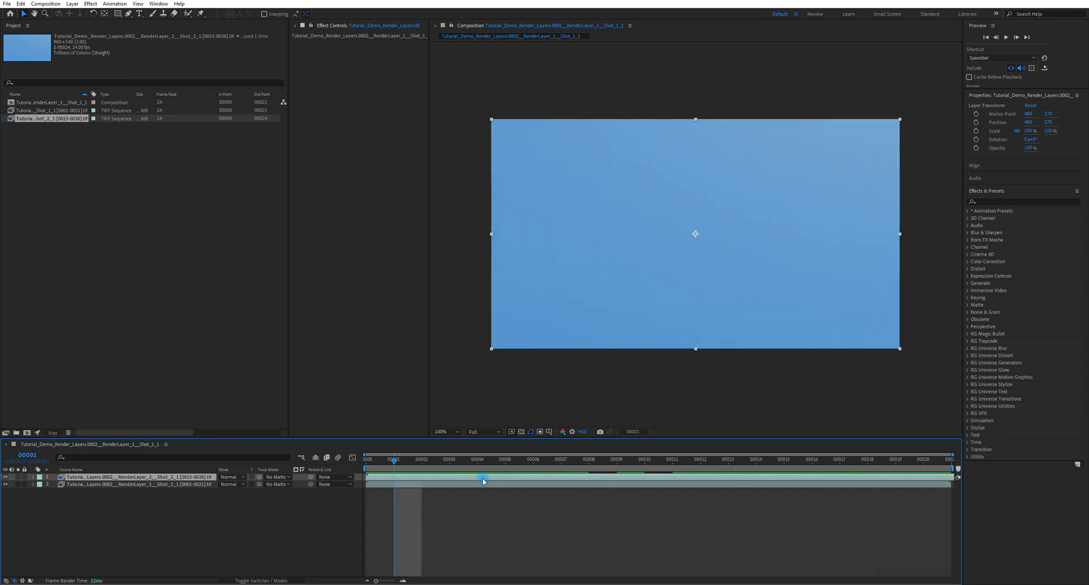
{"action": "key", "text": "space"}
{"action": "left_click", "coordinate": [158, 557]}
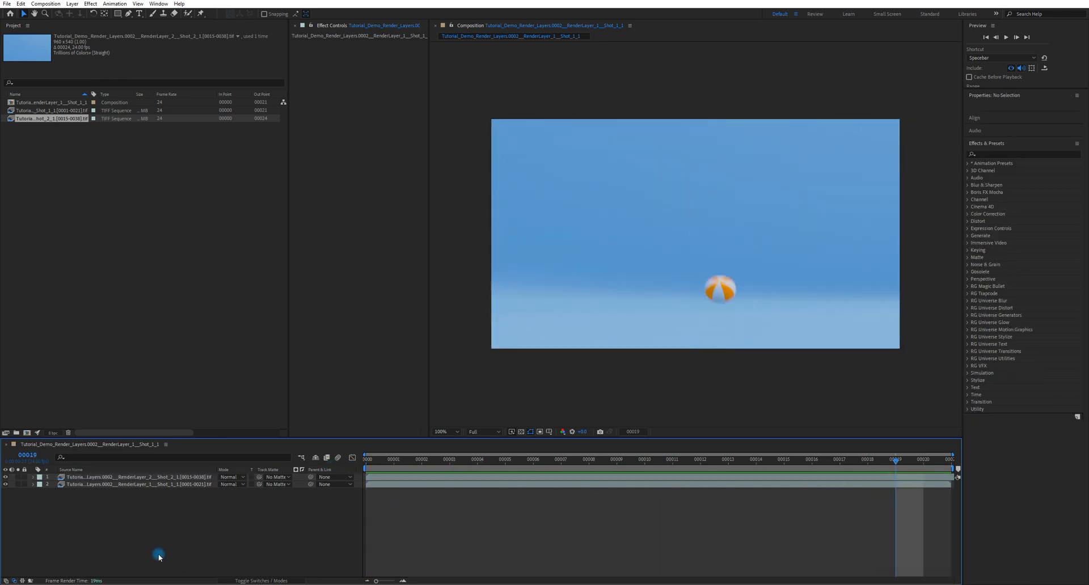
{"action": "left_click", "coordinate": [85, 163]}
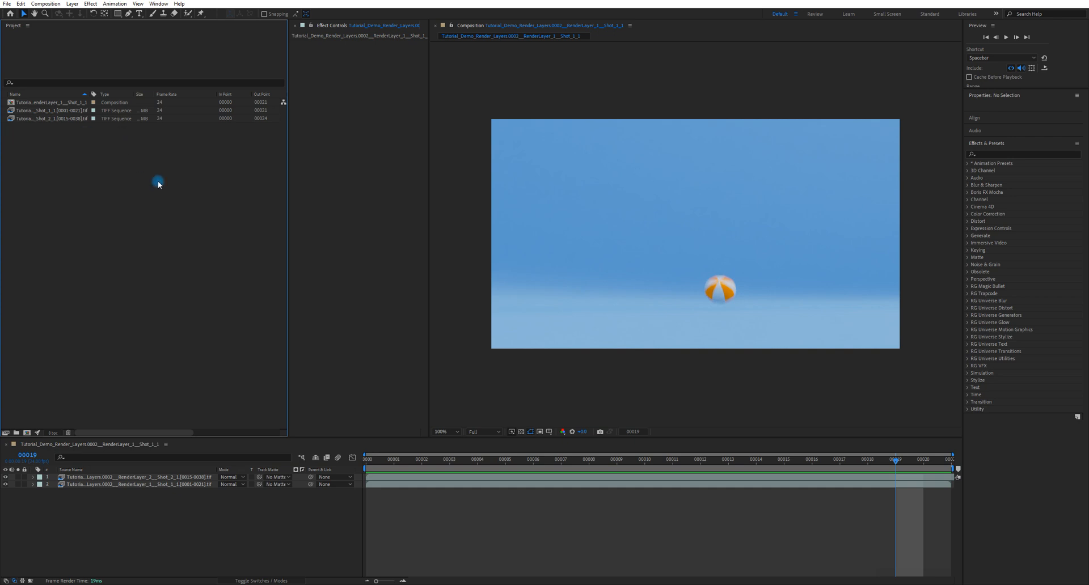
Step: Open the composition's settings and rename it Alphabet Main Comp
{"action": "left_click", "coordinate": [52, 104]}
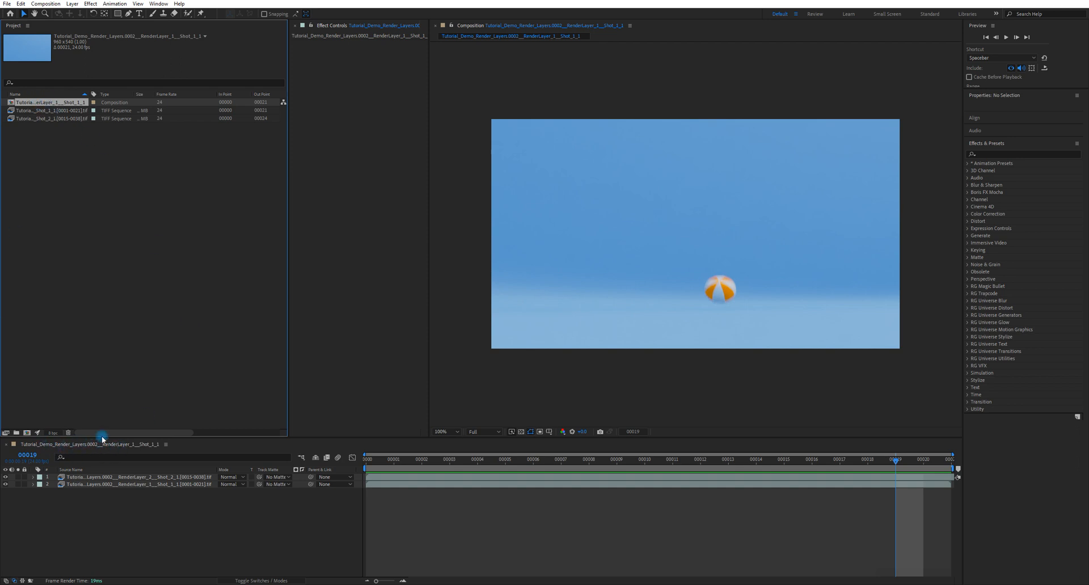
{"action": "right_click", "coordinate": [63, 104]}
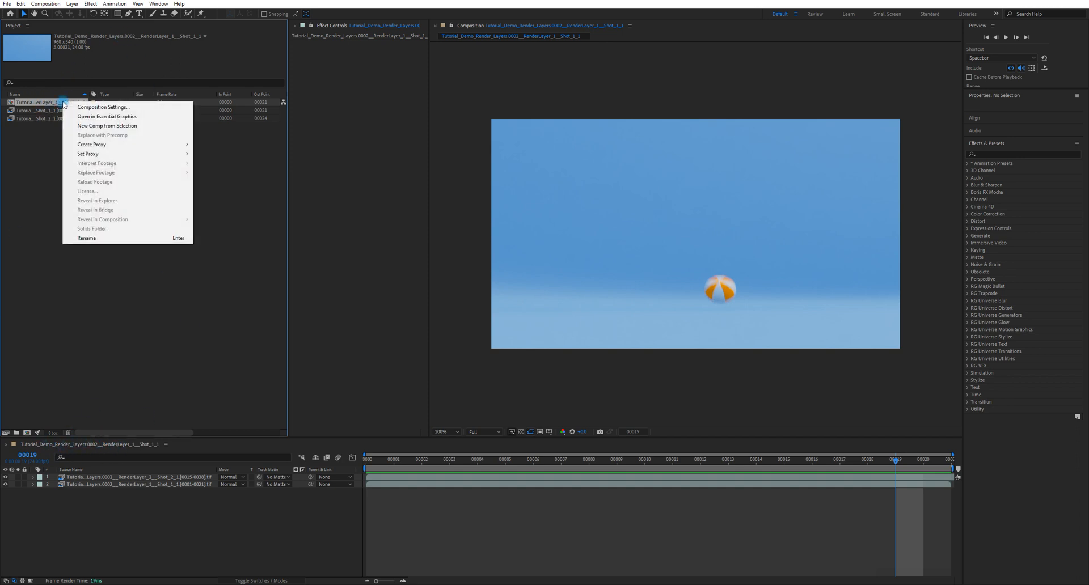
{"action": "left_click", "coordinate": [100, 108]}
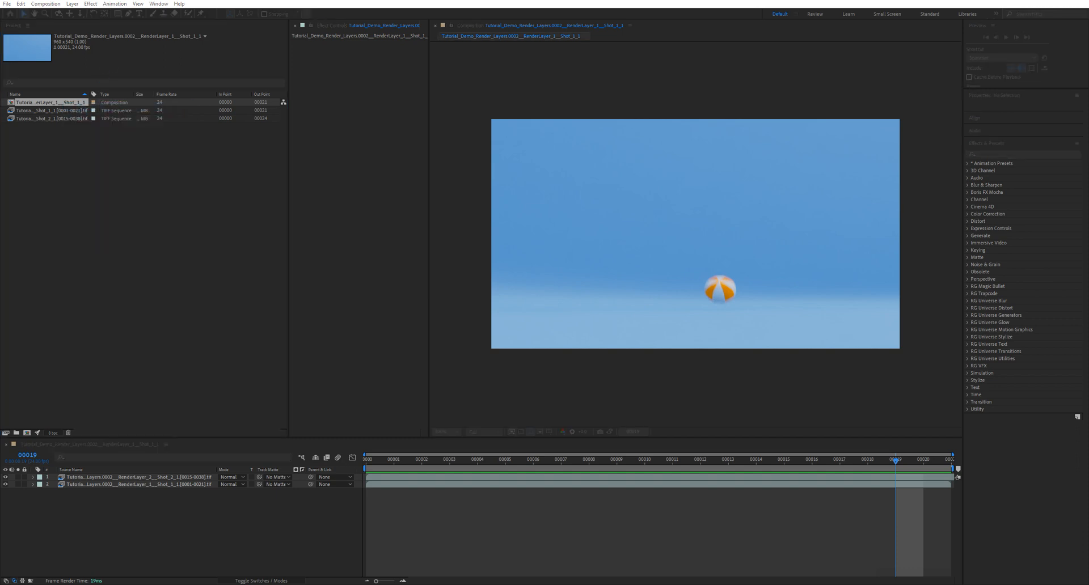
{"action": "left_click_drag", "start_coordinate": [187, 180], "coordinate": [370, 283]}
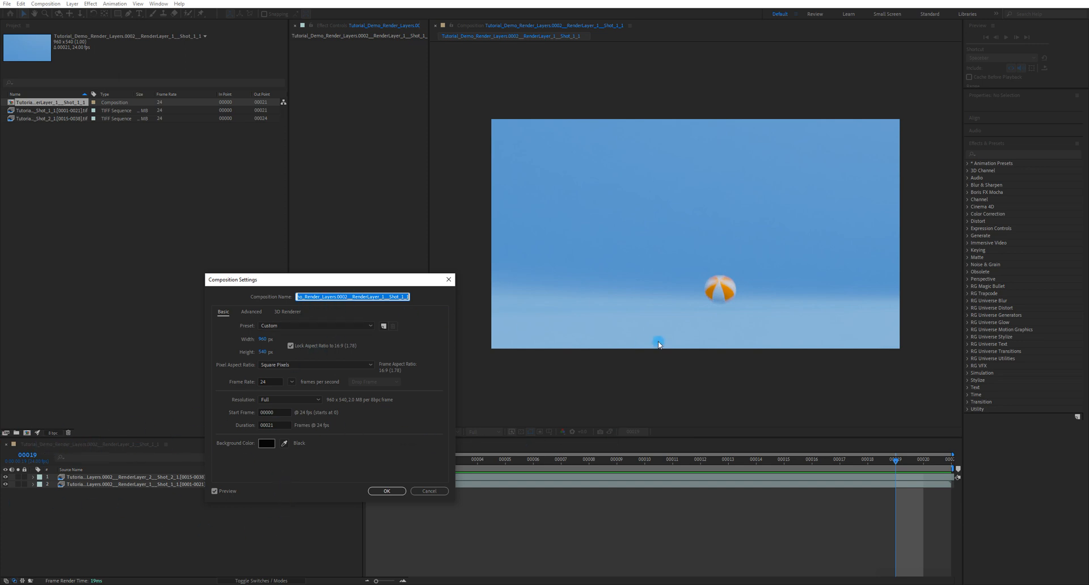
{"action": "type", "text": "Main Comp"}
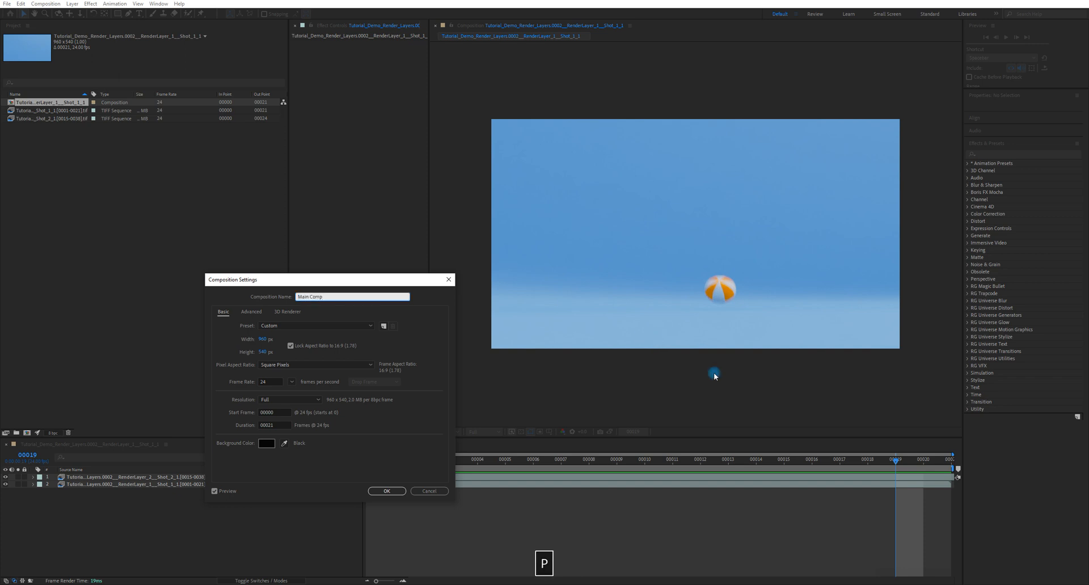
{"action": "key", "text": "Left"}
{"action": "type", "text": "Alphabet"}
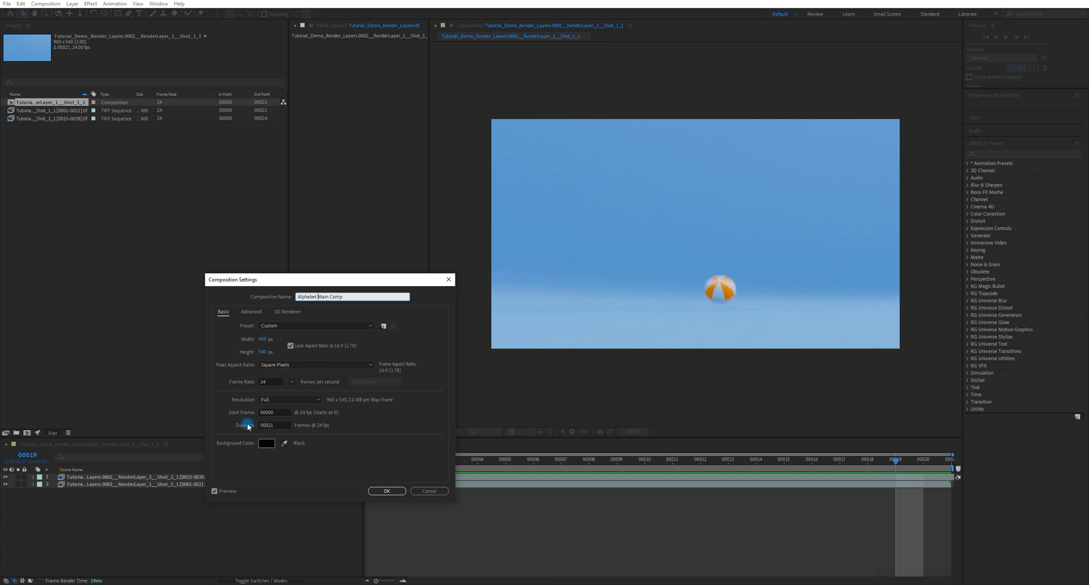
Step: Set the composition's duration to 87 frames and apply the settings
{"action": "left_click", "coordinate": [277, 413]}
{"action": "left_click", "coordinate": [278, 426]}
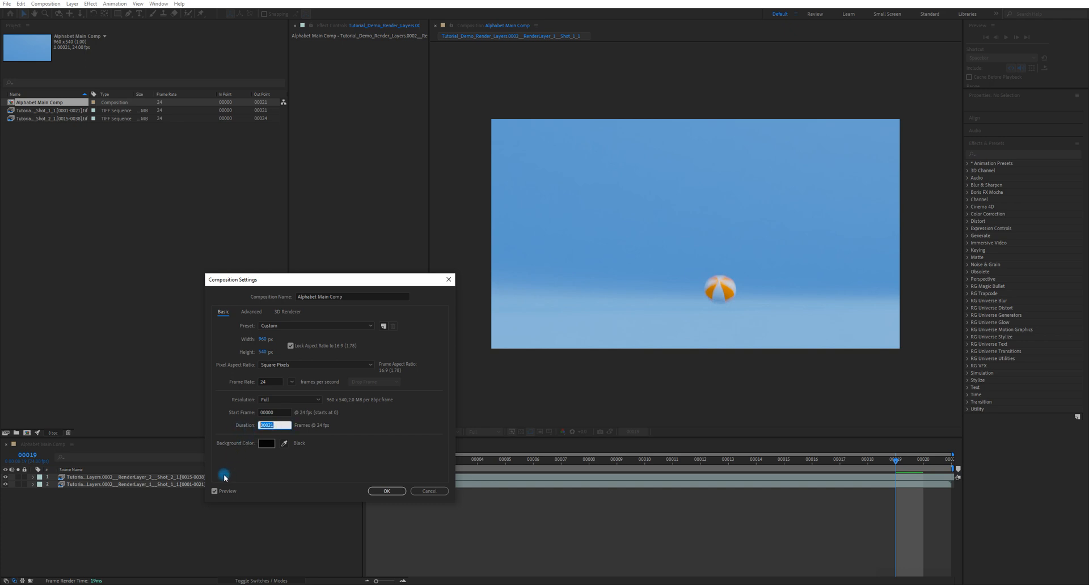
{"action": "type", "text": "85"}
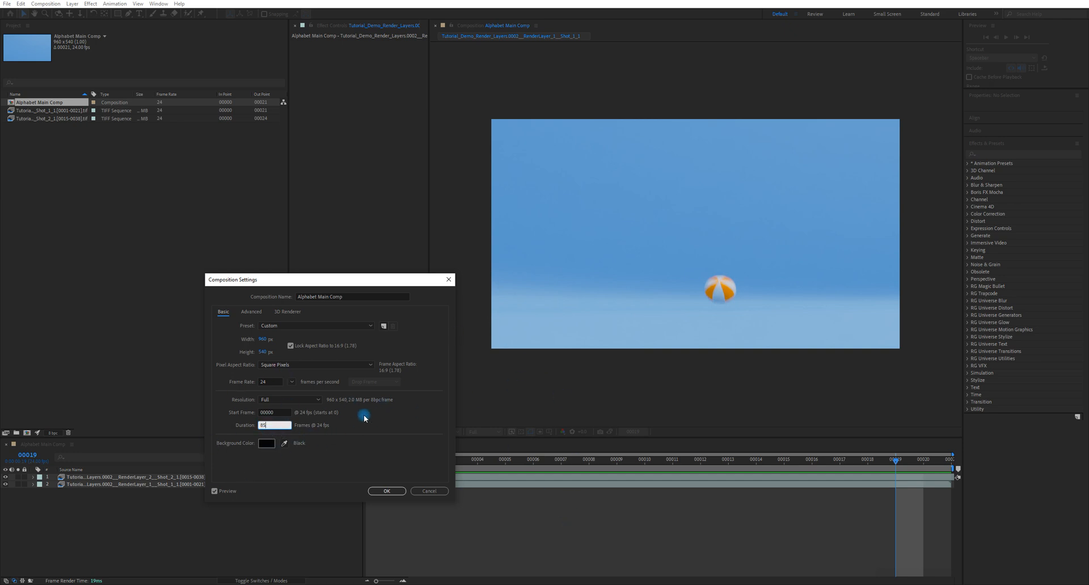
{"action": "left_click_drag", "start_coordinate": [280, 426], "coordinate": [237, 427]}
{"action": "type", "text": "87"}
{"action": "left_click", "coordinate": [335, 439]}
{"action": "left_click", "coordinate": [385, 494]}
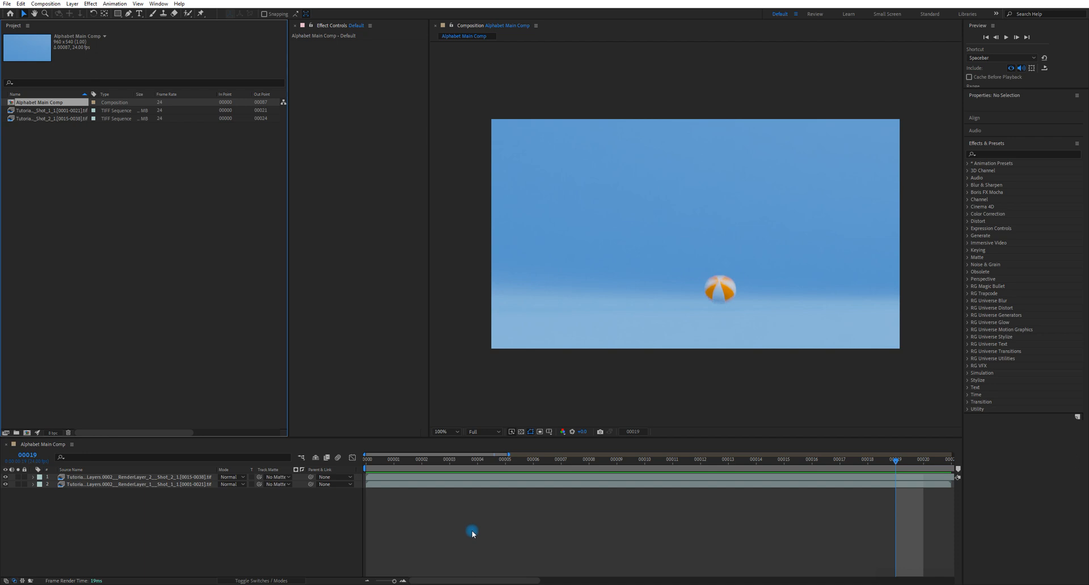
Step: Move the Shot_2_1 layer in time to start where the Shot_1_1 layer ends, and check it at frame 30
{"action": "scroll", "coordinate": [471, 530], "scroll_direction": "down", "scroll_amount": 3}
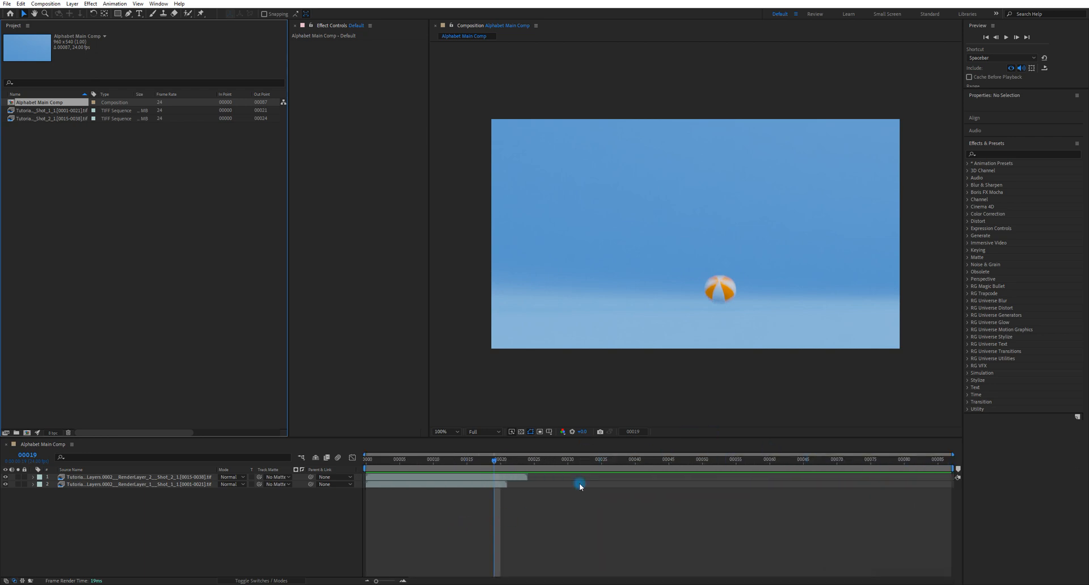
{"action": "left_click", "coordinate": [402, 475]}
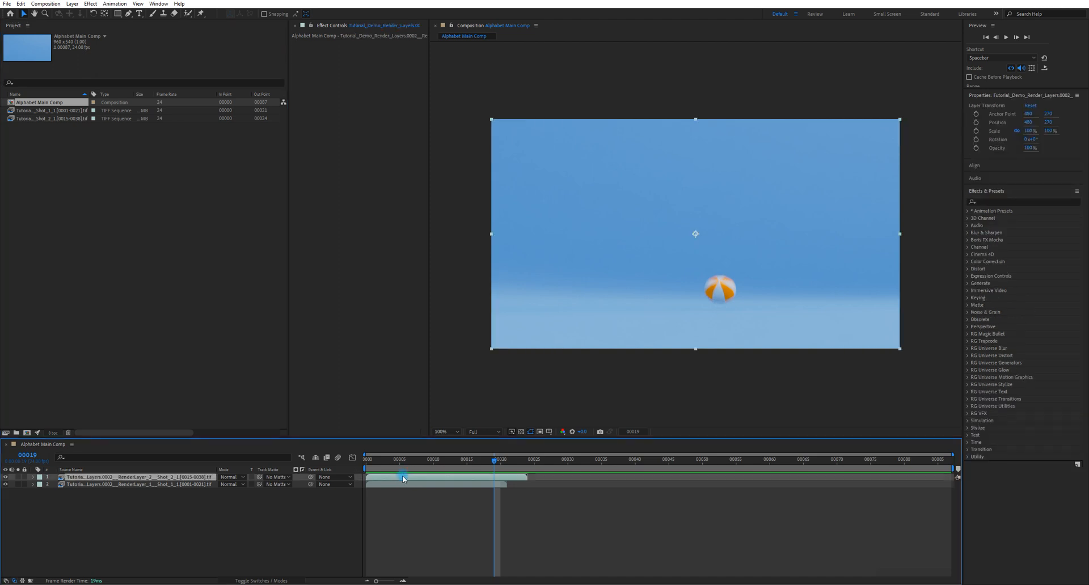
{"action": "left_click", "coordinate": [167, 479]}
{"action": "left_click", "coordinate": [164, 486]}
{"action": "left_click", "coordinate": [160, 477]}
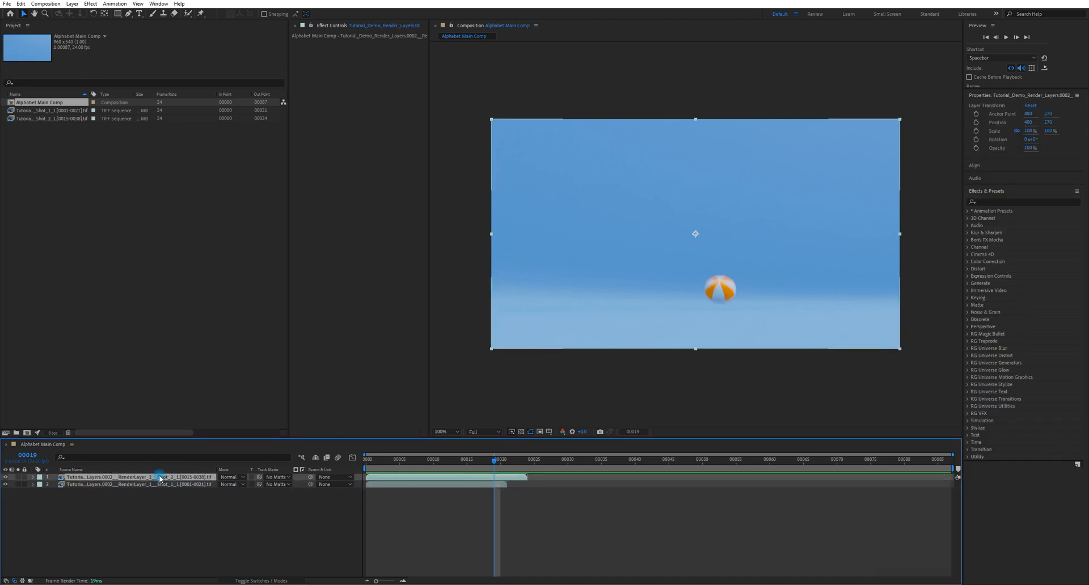
{"action": "left_click_drag", "start_coordinate": [428, 478], "coordinate": [567, 481]}
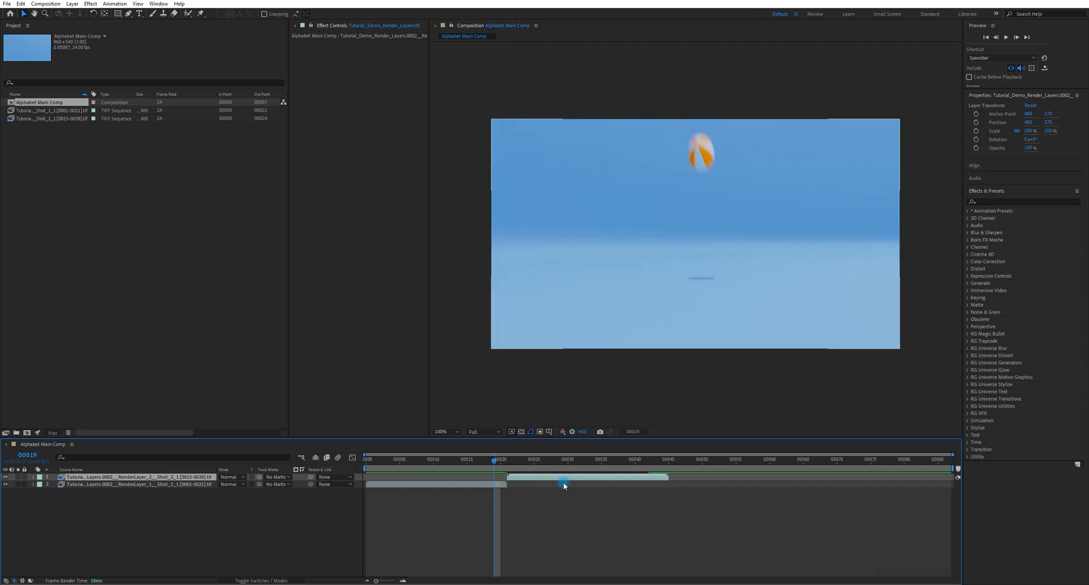
{"action": "left_click_drag", "start_coordinate": [484, 464], "coordinate": [567, 480]}
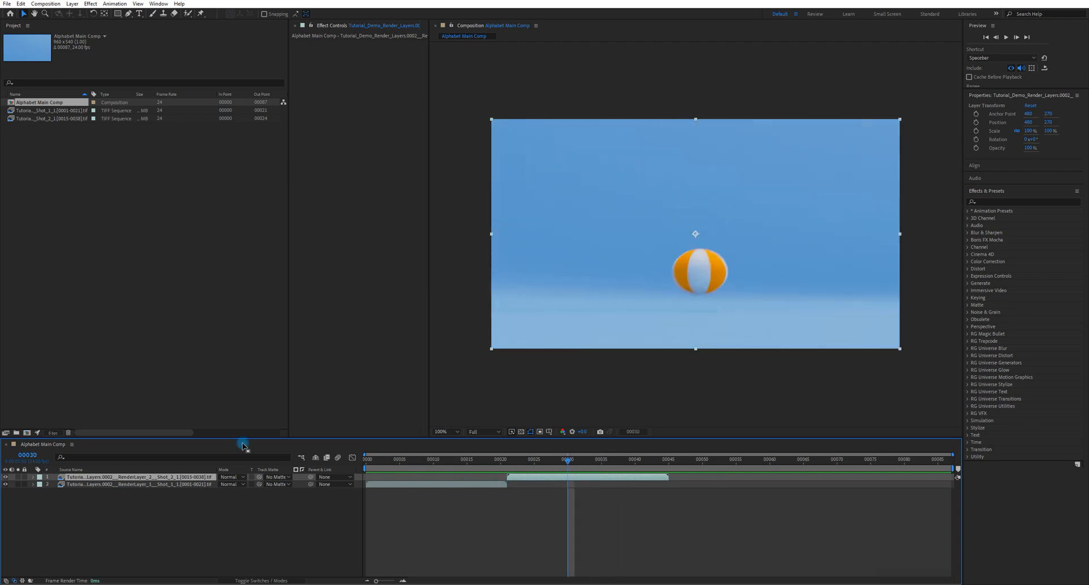
Step: Import the RenderLayer_3 Shot_3_1 renders, starting from file 0039, as a TIFF sequence
{"action": "left_click", "coordinate": [200, 352]}
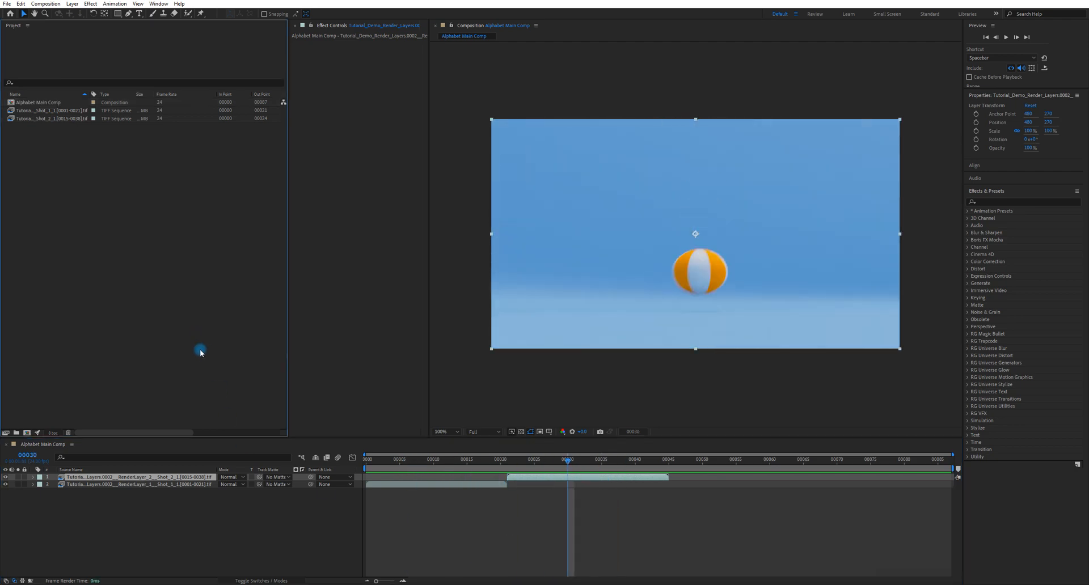
{"action": "double_click", "coordinate": [135, 219]}
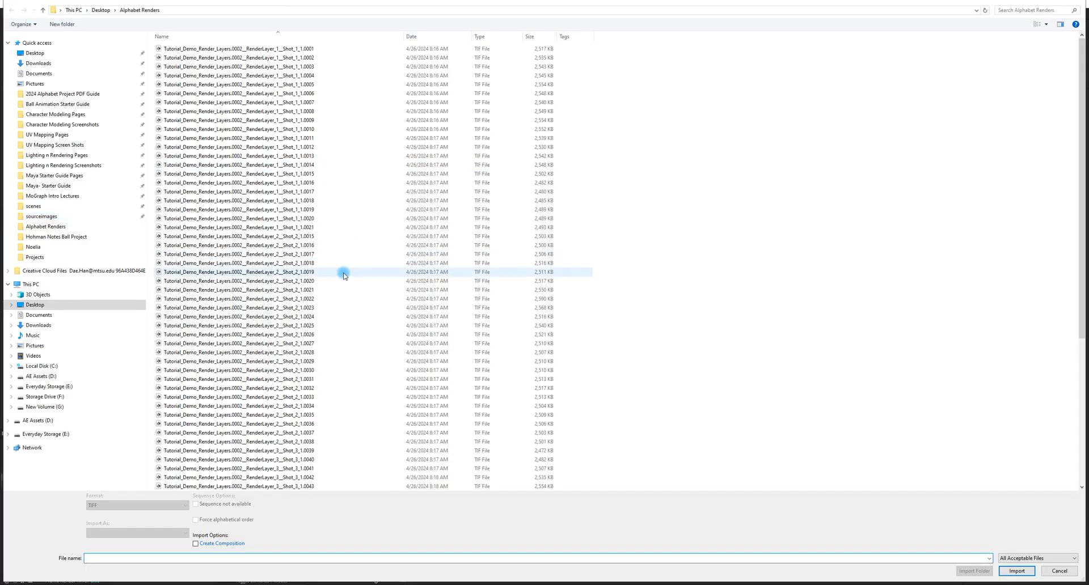
{"action": "scroll", "coordinate": [300, 337], "scroll_direction": "down", "scroll_amount": 2}
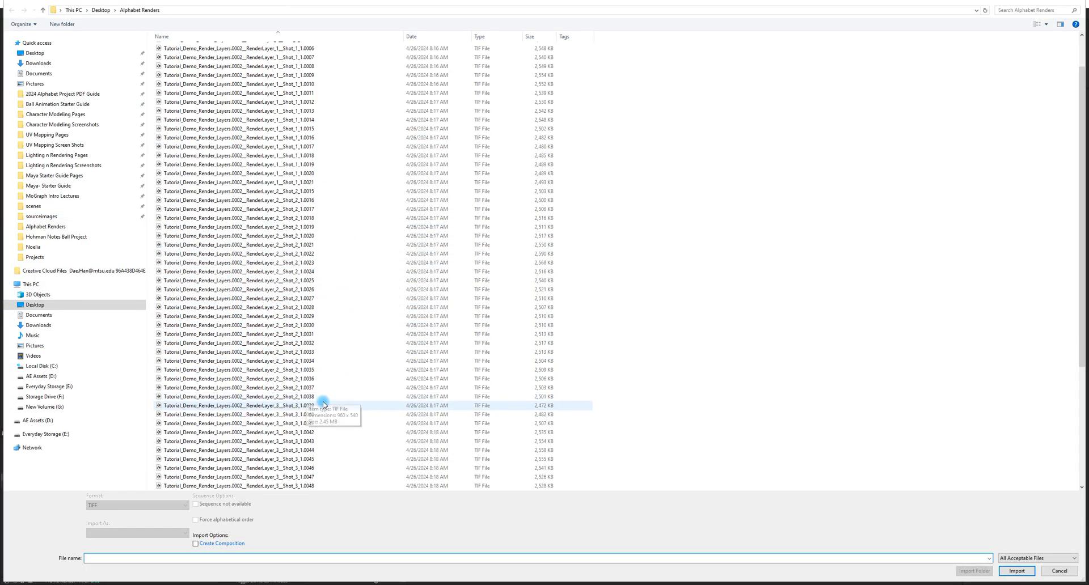
{"action": "left_click", "coordinate": [306, 405]}
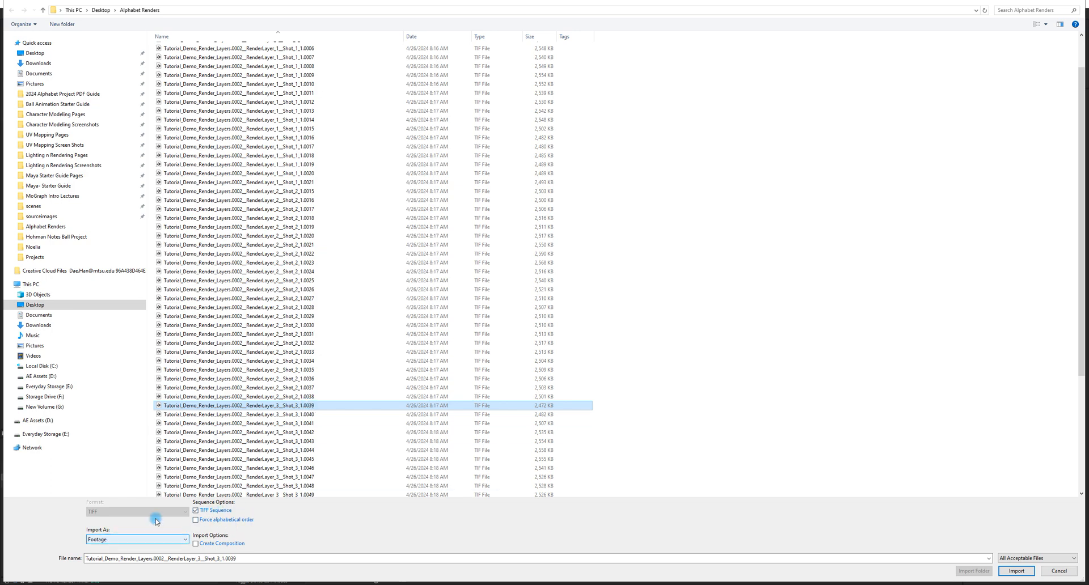
{"action": "double_click", "coordinate": [262, 406]}
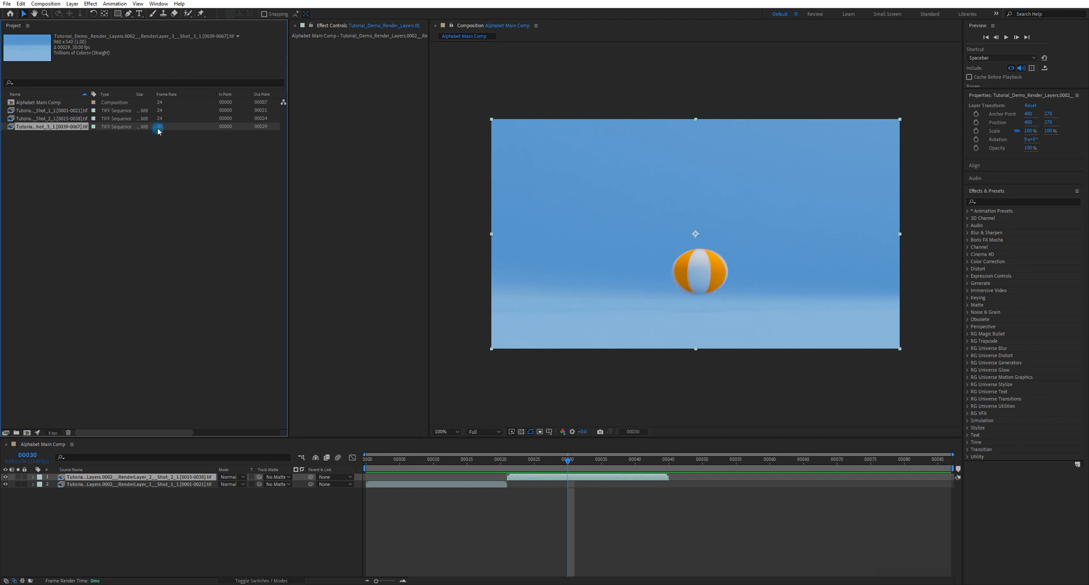
Step: Interpret the Shot_3_1 TIFF sequence with an assumed frame rate of 24 frames per second
{"action": "right_click", "coordinate": [66, 125]}
{"action": "mouse_move", "coordinate": [134, 187]}
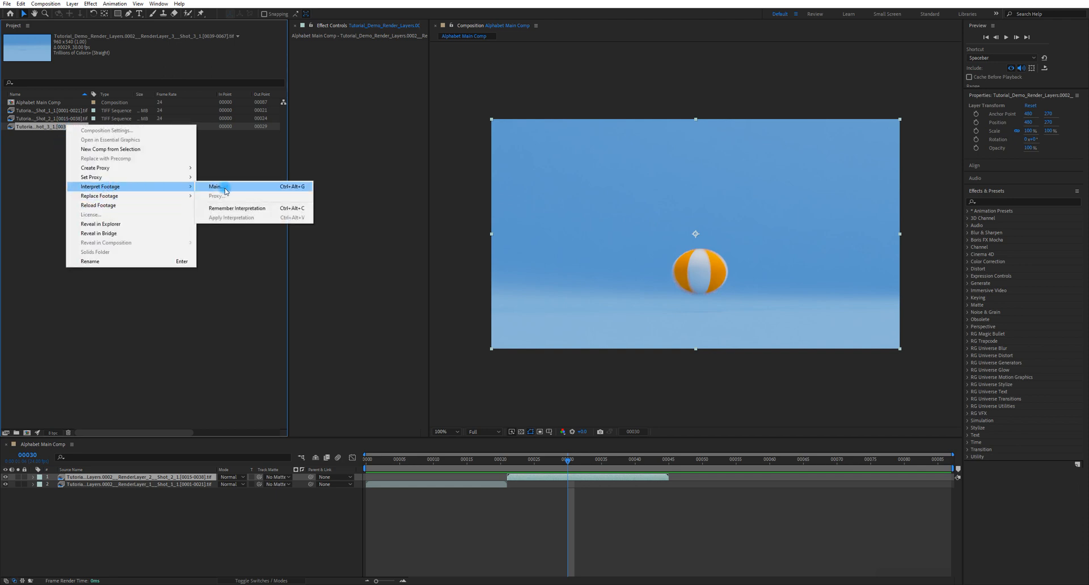
{"action": "left_click", "coordinate": [216, 187]}
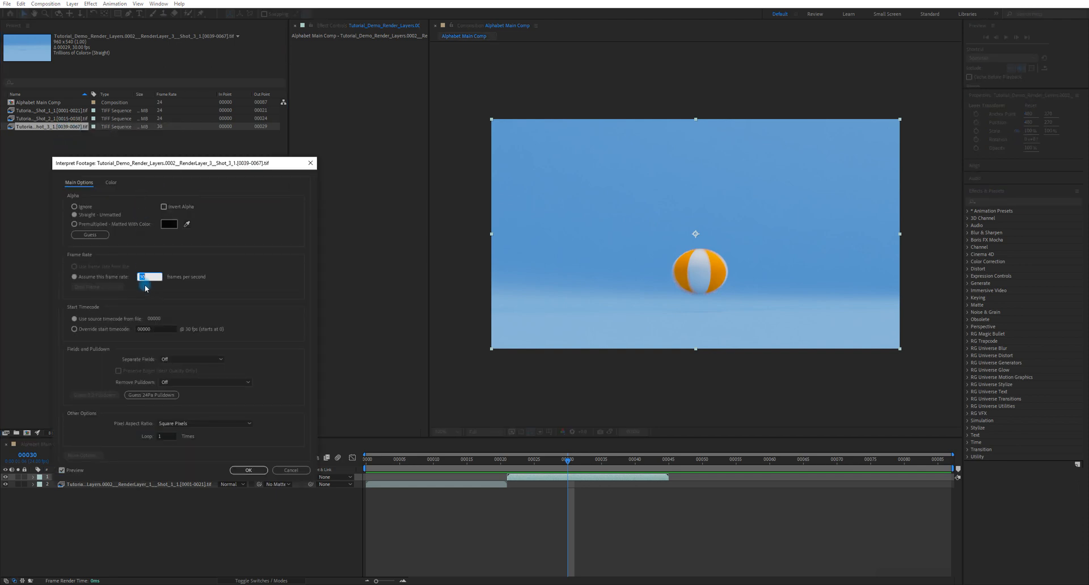
{"action": "type", "text": "24"}
{"action": "left_click", "coordinate": [245, 470]}
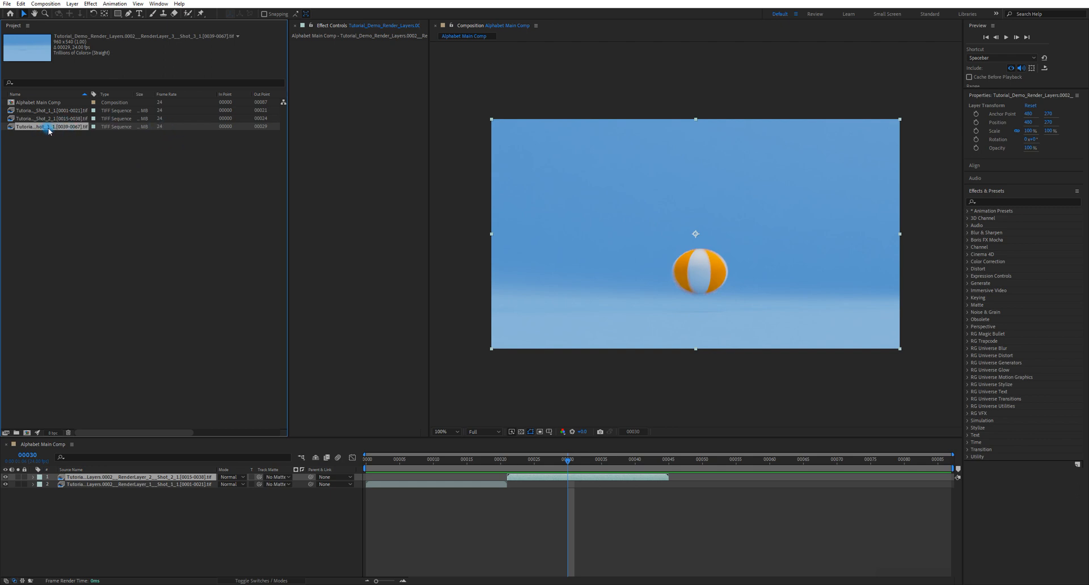
Step: Add the Shot_3_1 sequence as the top layer and move it in time to start where the Shot_2_1 layer ends
{"action": "left_click_drag", "start_coordinate": [49, 131], "coordinate": [107, 481]}
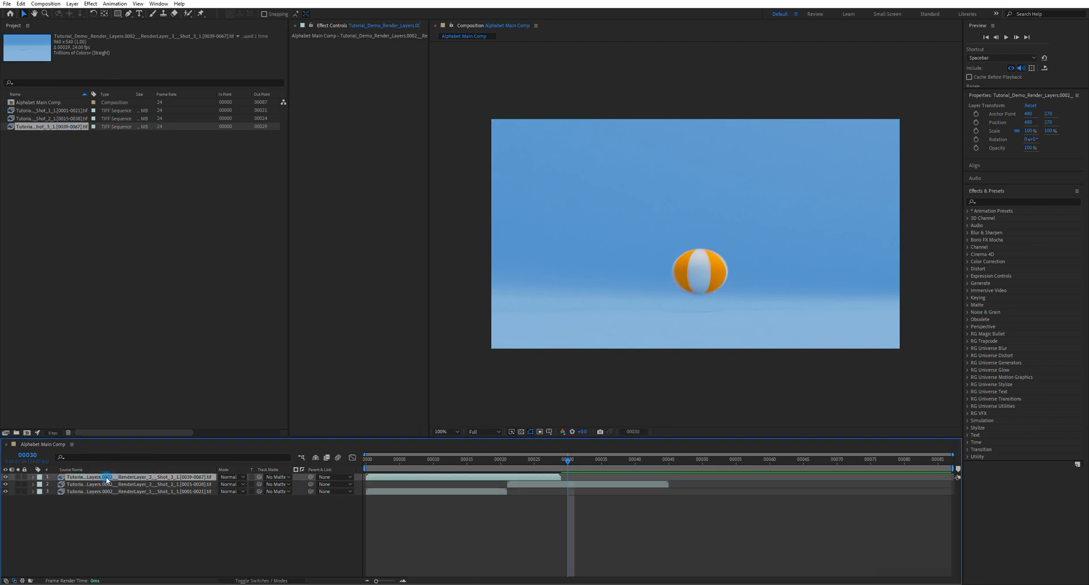
{"action": "left_click", "coordinate": [123, 491]}
{"action": "left_click", "coordinate": [124, 485]}
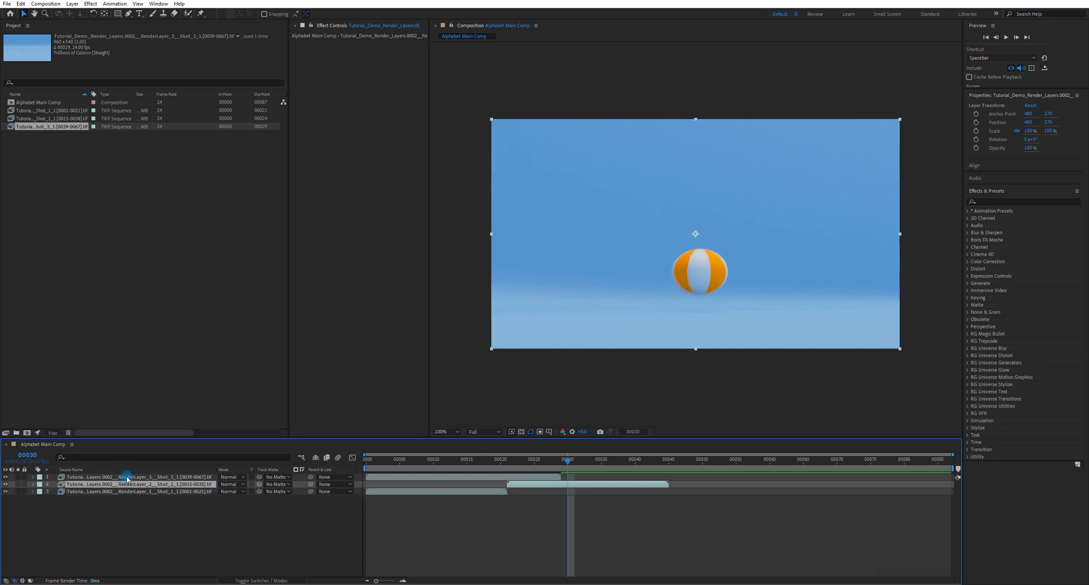
{"action": "left_click", "coordinate": [126, 478]}
{"action": "left_click", "coordinate": [118, 494]}
{"action": "left_click", "coordinate": [125, 485]}
{"action": "left_click", "coordinate": [125, 477]}
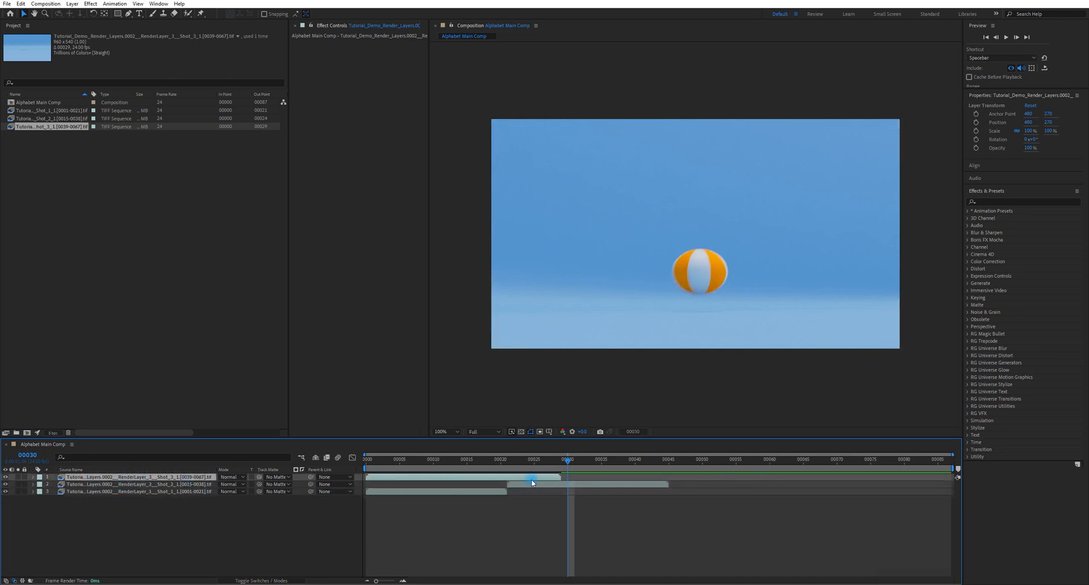
{"action": "left_click_drag", "start_coordinate": [526, 478], "coordinate": [844, 480]}
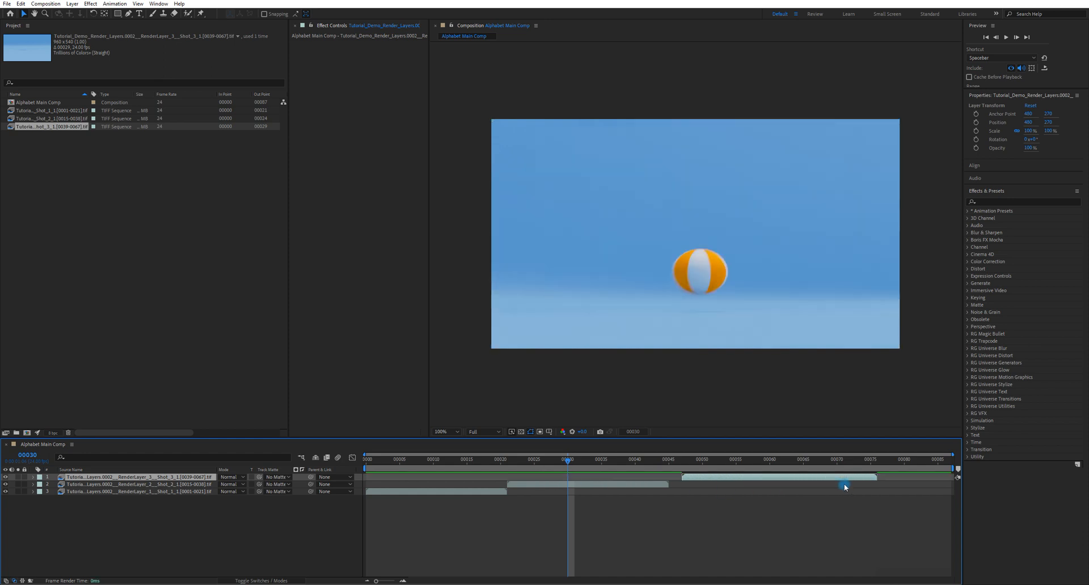
{"action": "left_click_drag", "start_coordinate": [716, 480], "coordinate": [365, 450]}
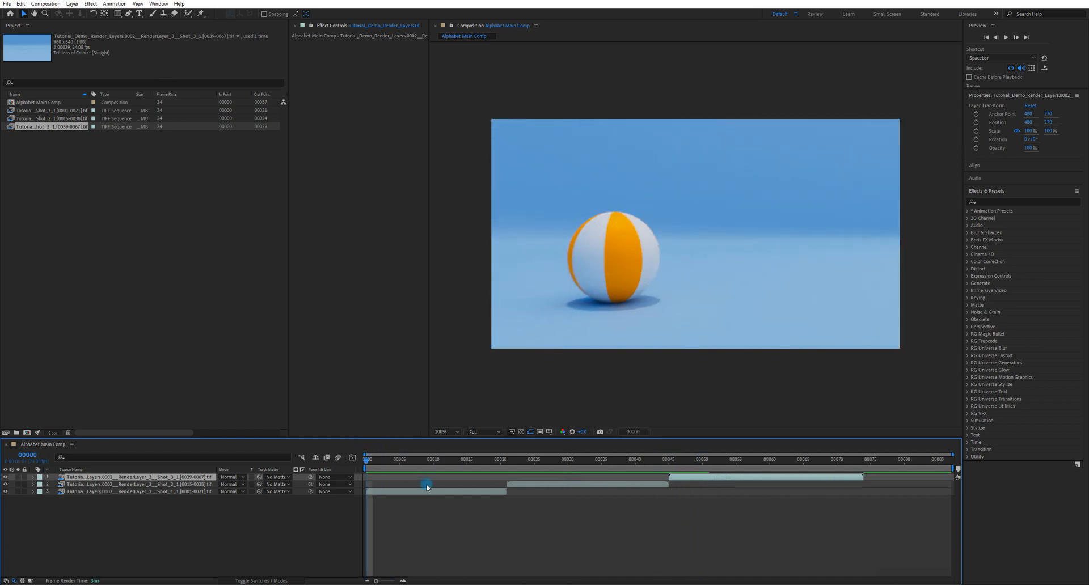
Step: Shift all three shot layers together so that Shot_1_1 starts at frame 5, and preview the composition
{"action": "left_click", "coordinate": [428, 490]}
{"action": "left_click", "coordinate": [564, 484], "text": "shift"}
{"action": "left_click", "coordinate": [681, 479], "text": "shift"}
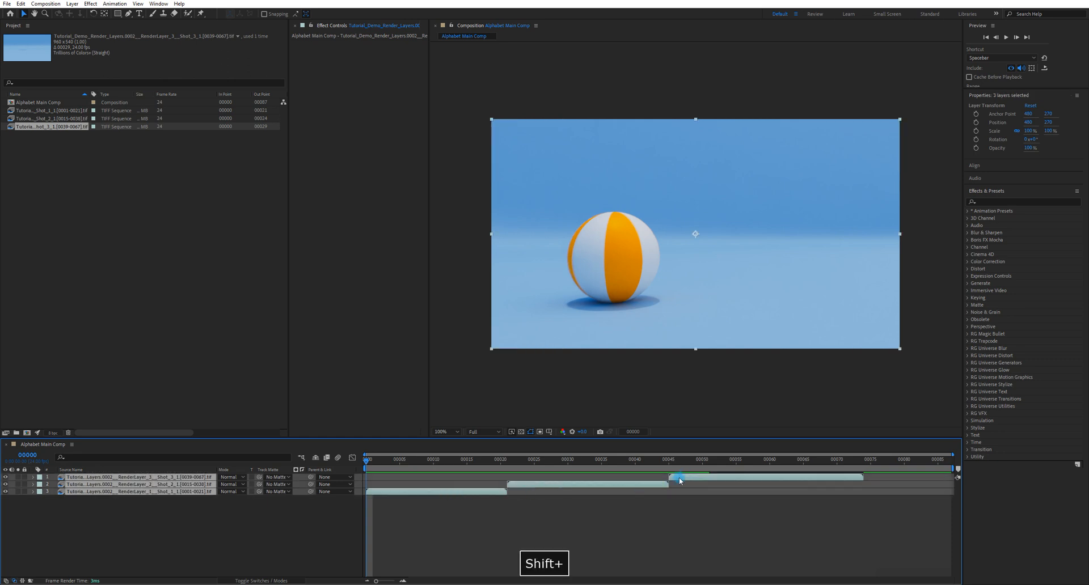
{"action": "left_click_drag", "start_coordinate": [579, 496], "coordinate": [609, 481]}
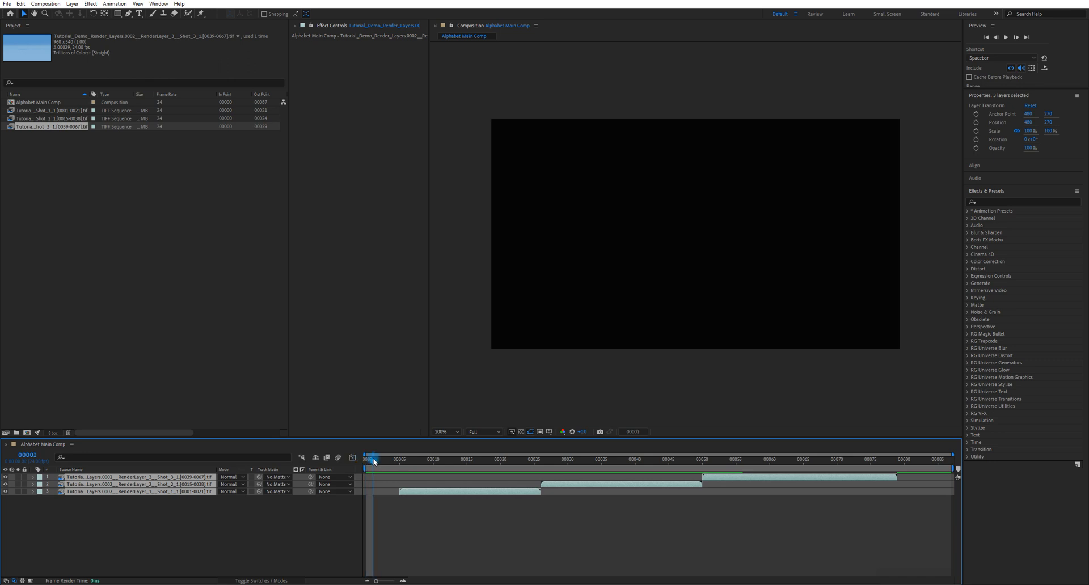
{"action": "left_click_drag", "start_coordinate": [380, 461], "coordinate": [397, 486]}
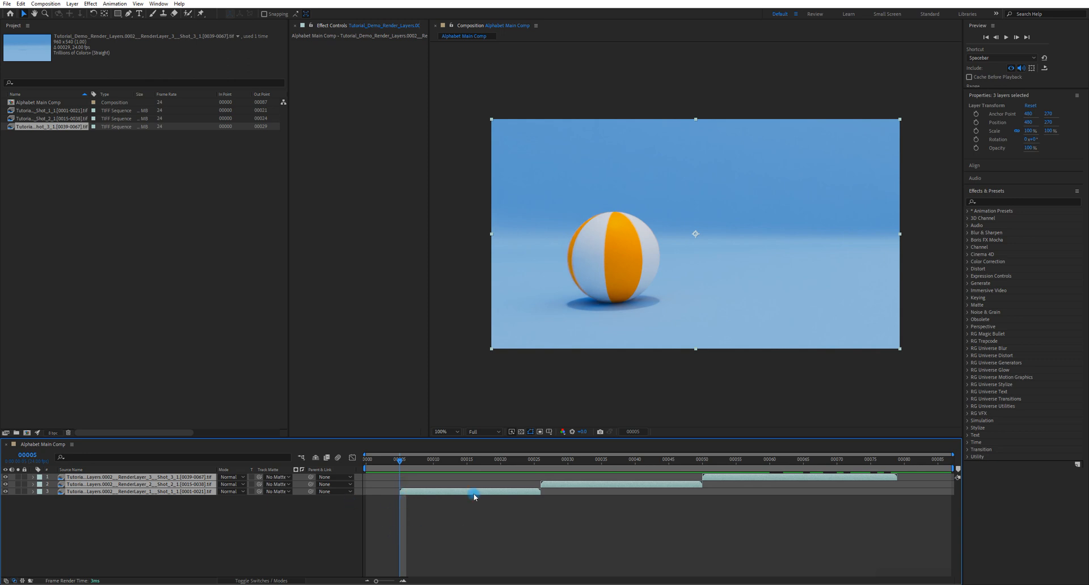
{"action": "key", "text": "space"}
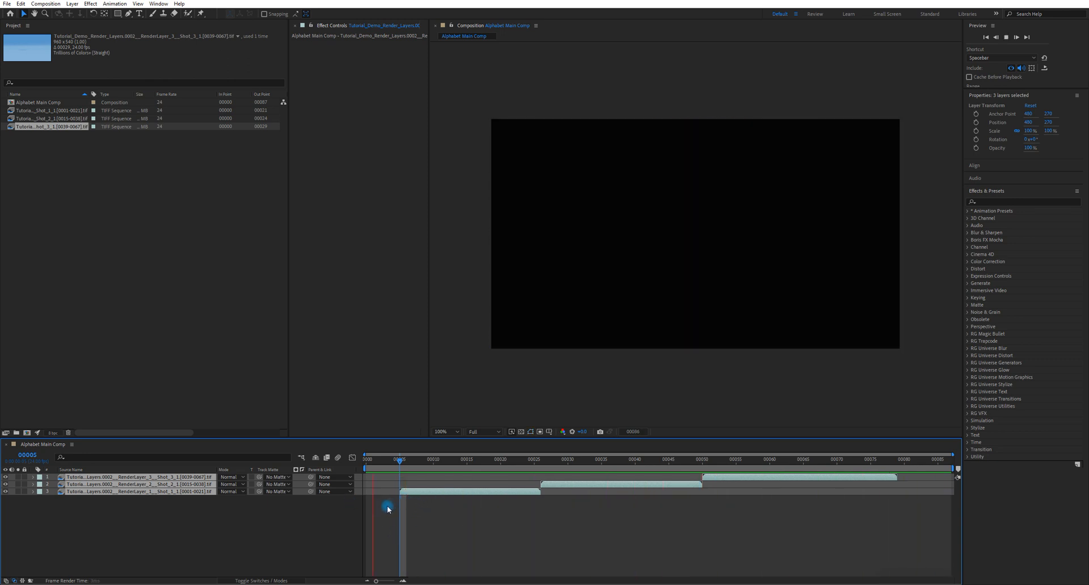
{"action": "key", "text": "space"}
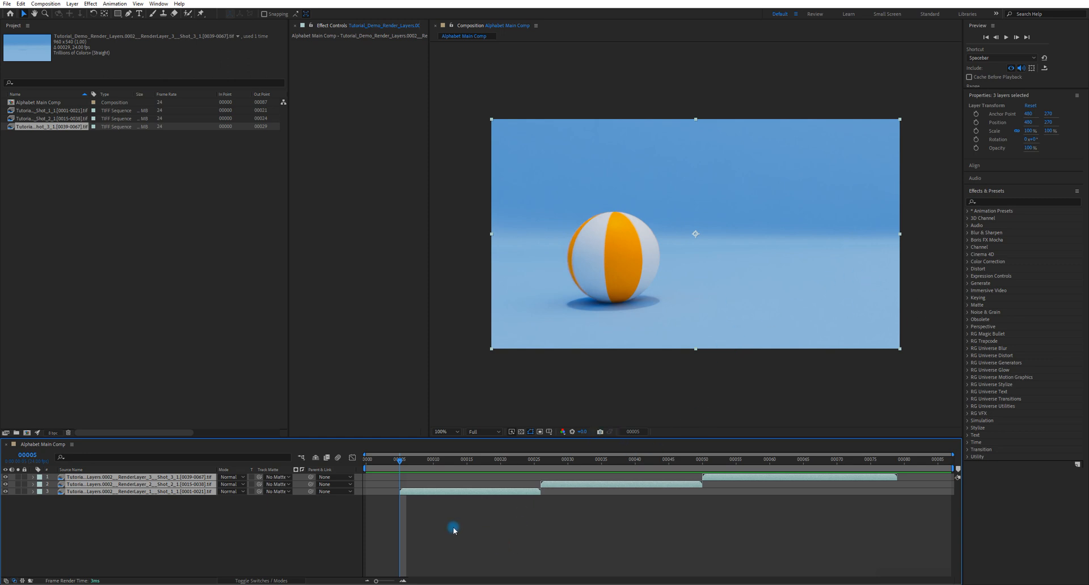
Step: Enable time remapping on the Shot_1_1 layer and inspect its first and last Time Remap keyframes
{"action": "left_click", "coordinate": [401, 508]}
{"action": "left_click", "coordinate": [417, 492]}
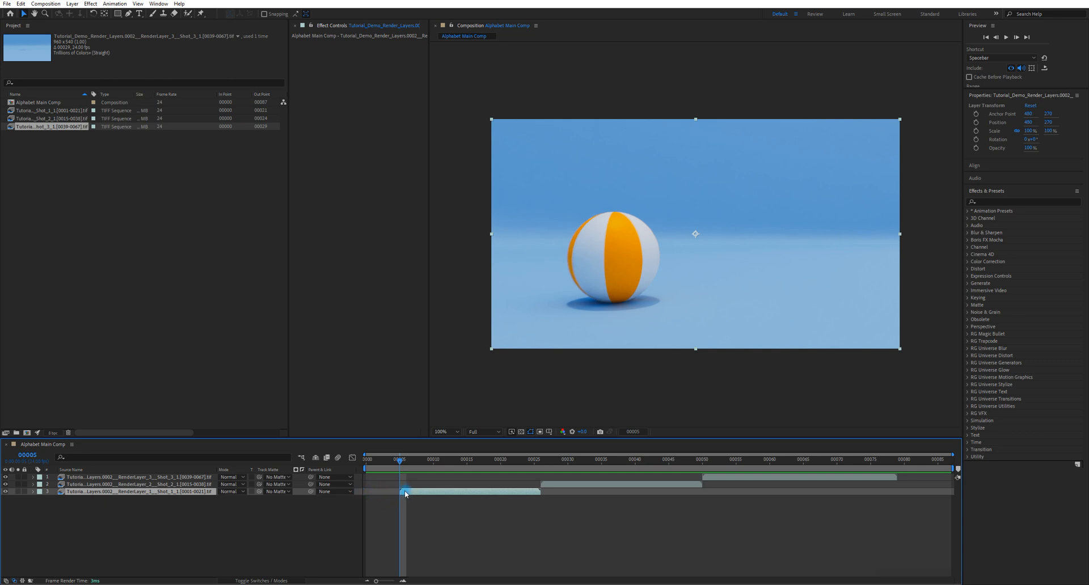
{"action": "right_click", "coordinate": [190, 494]}
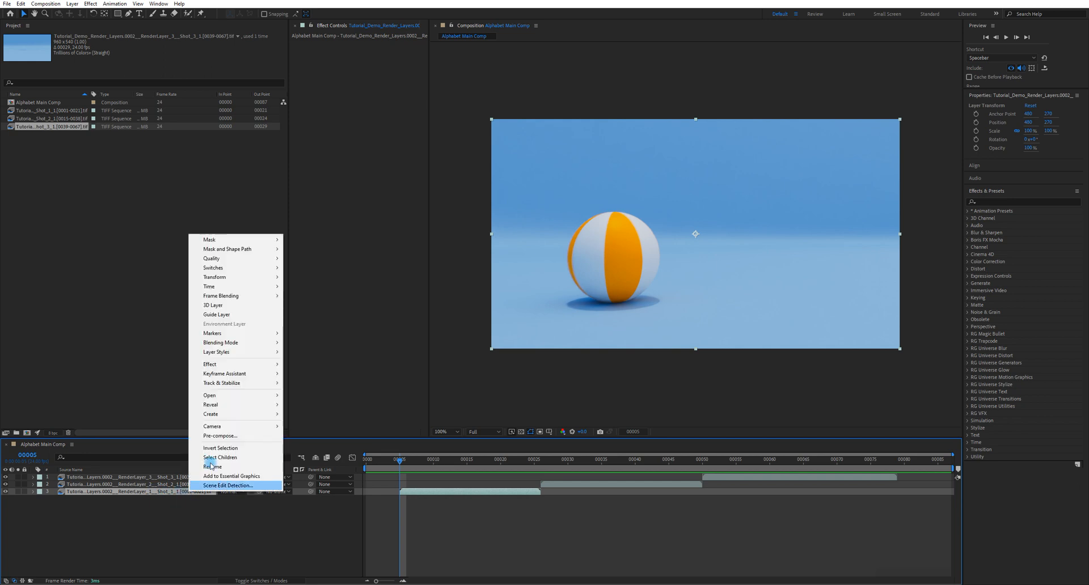
{"action": "mouse_move", "coordinate": [222, 289]}
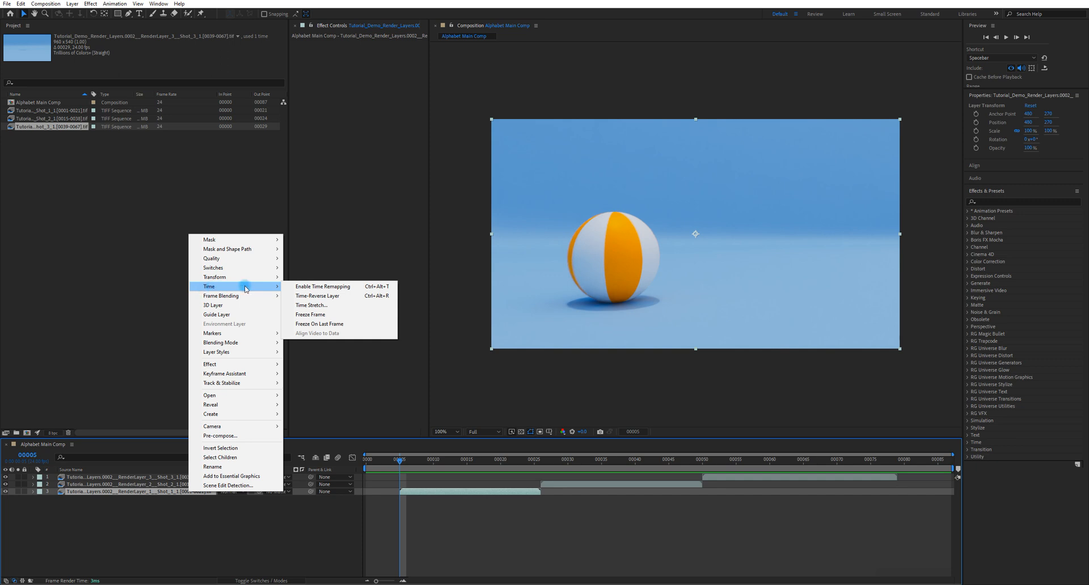
{"action": "left_click", "coordinate": [330, 287]}
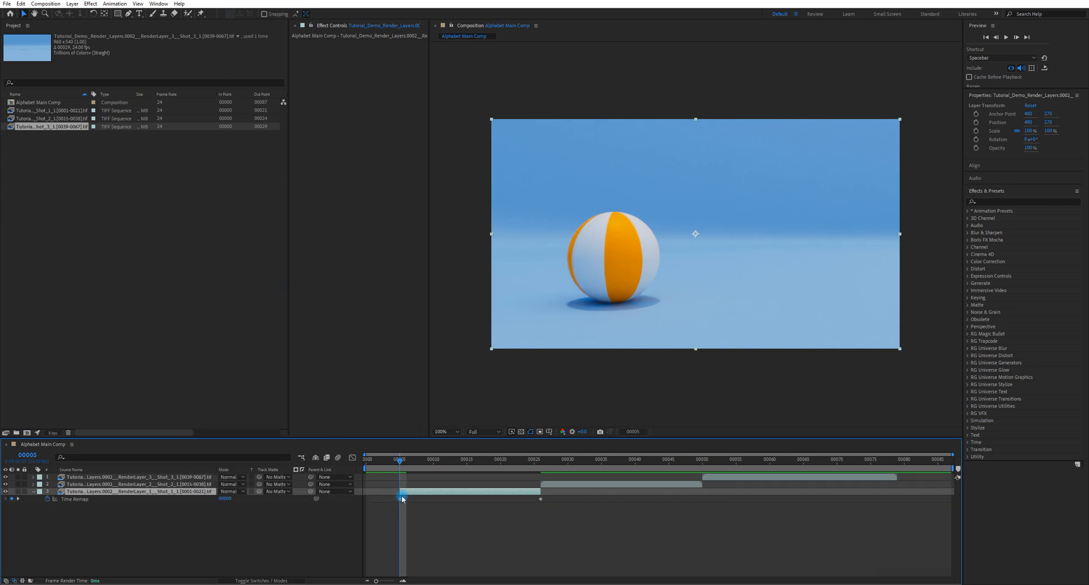
{"action": "left_click", "coordinate": [400, 499]}
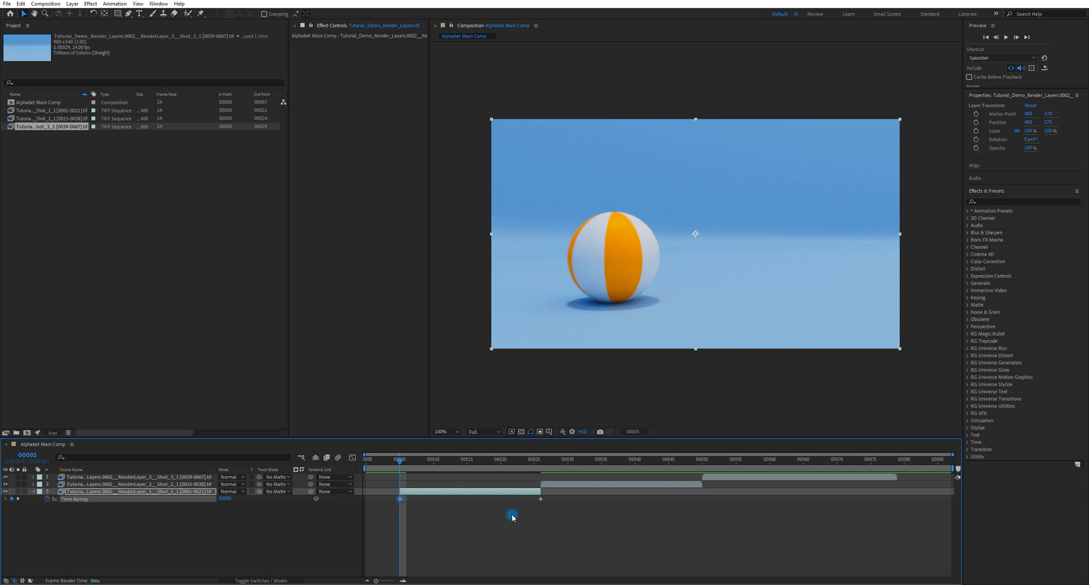
{"action": "left_click", "coordinate": [541, 501]}
{"action": "left_click", "coordinate": [543, 502]}
{"action": "left_click", "coordinate": [540, 494]}
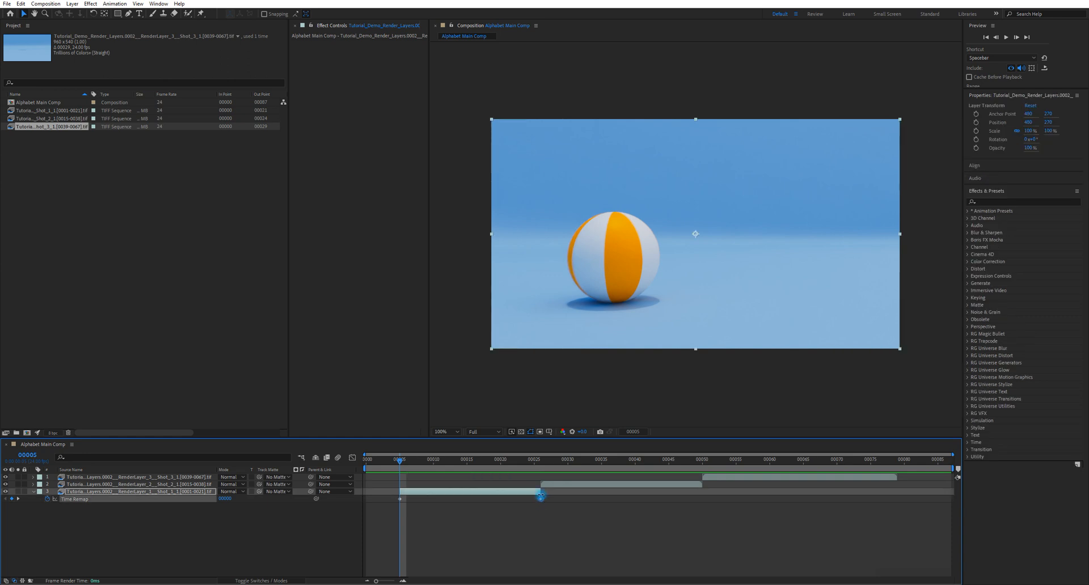
Step: Extend the start of the Shot_1_1 layer back to frame 0, keeping its first Time Remap keyframe at frame 5
{"action": "left_click", "coordinate": [402, 493]}
{"action": "mouse_move", "coordinate": [396, 469]}
{"action": "left_mouse_down"}
{"action": "mouse_move", "coordinate": [382, 458]}
{"action": "mouse_move", "coordinate": [387, 474]}
{"action": "left_mouse_up"}
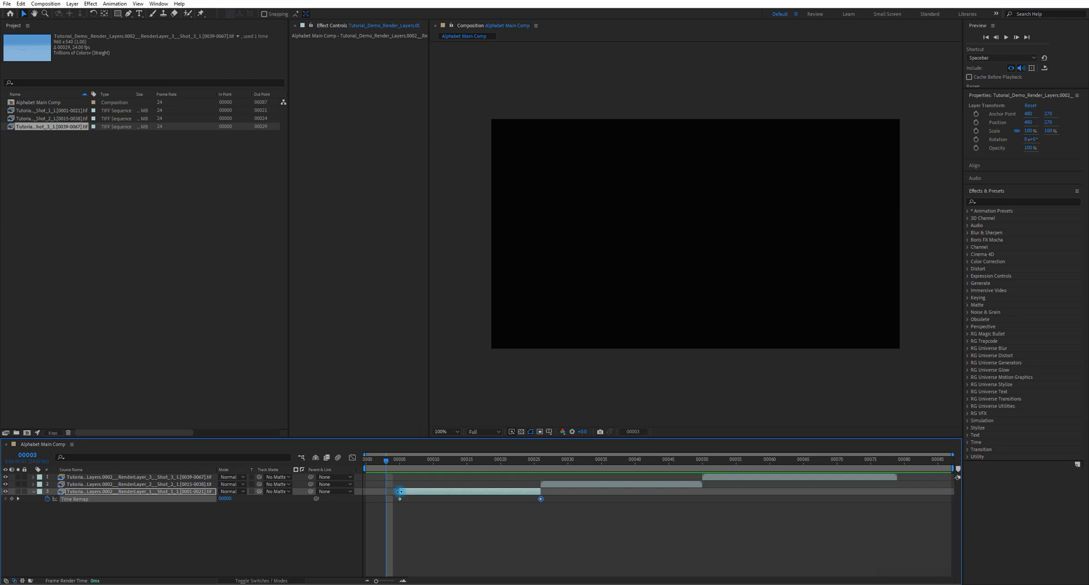
{"action": "left_click_drag", "start_coordinate": [400, 492], "coordinate": [352, 482]}
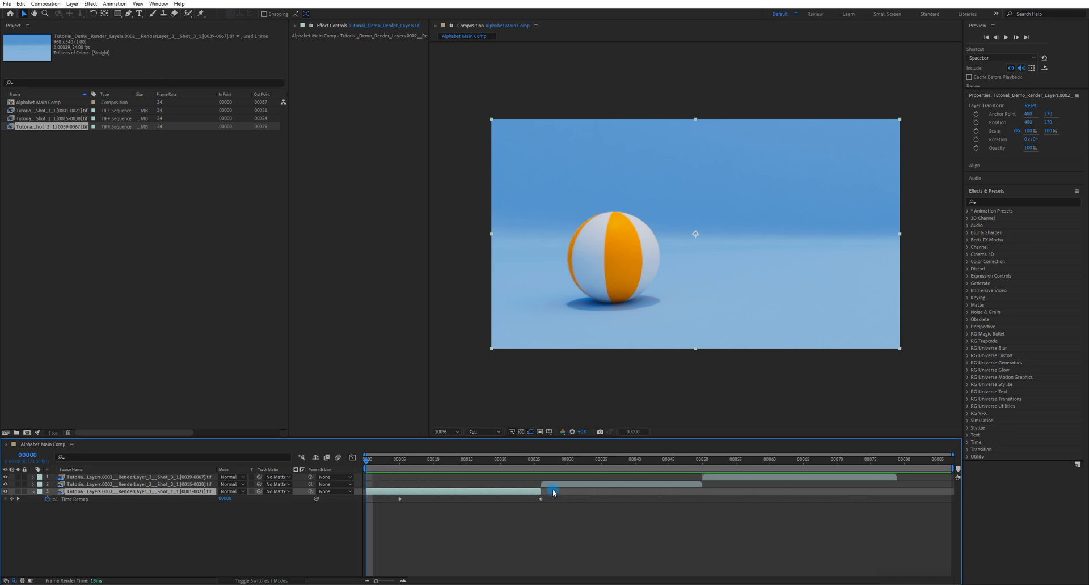
{"action": "left_click", "coordinate": [593, 485], "text": "shift"}
{"action": "left_click", "coordinate": [735, 477], "text": "shift"}
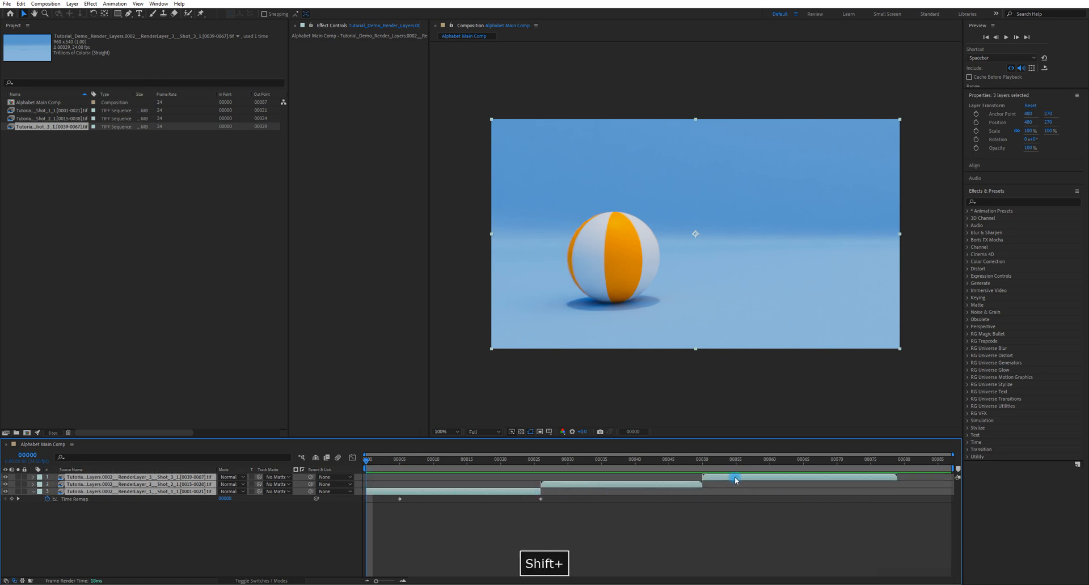
{"action": "left_click", "coordinate": [713, 545]}
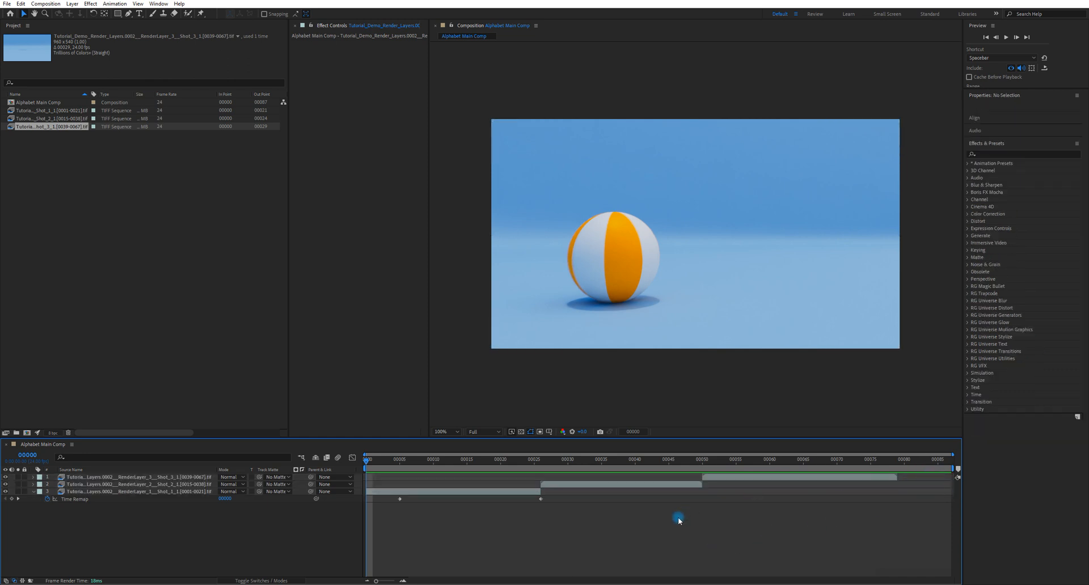
Step: Add an Opacity keyframe to the Shot_2_1 layer at frame 26 and set its value to 0%
{"action": "left_click", "coordinate": [567, 484]}
{"action": "left_click_drag", "start_coordinate": [537, 461], "coordinate": [548, 485]}
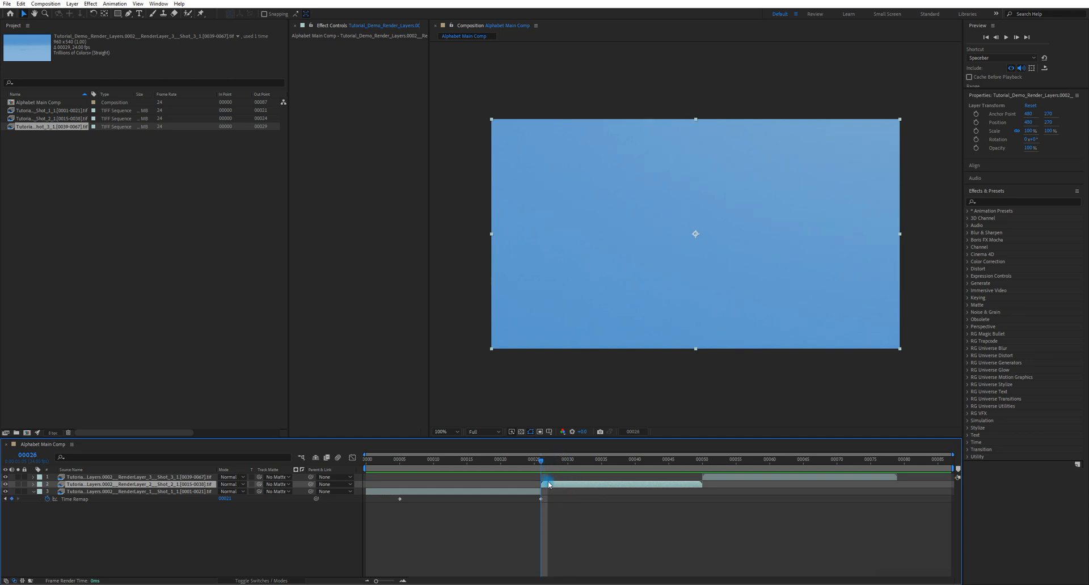
{"action": "key", "text": "t"}
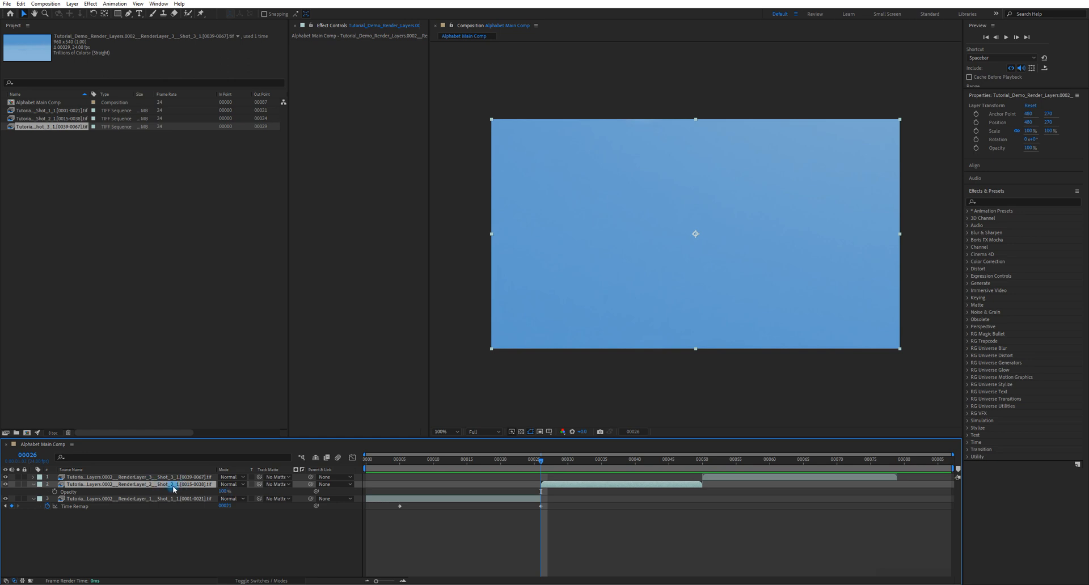
{"action": "left_click", "coordinate": [55, 493]}
{"action": "left_click", "coordinate": [55, 493]}
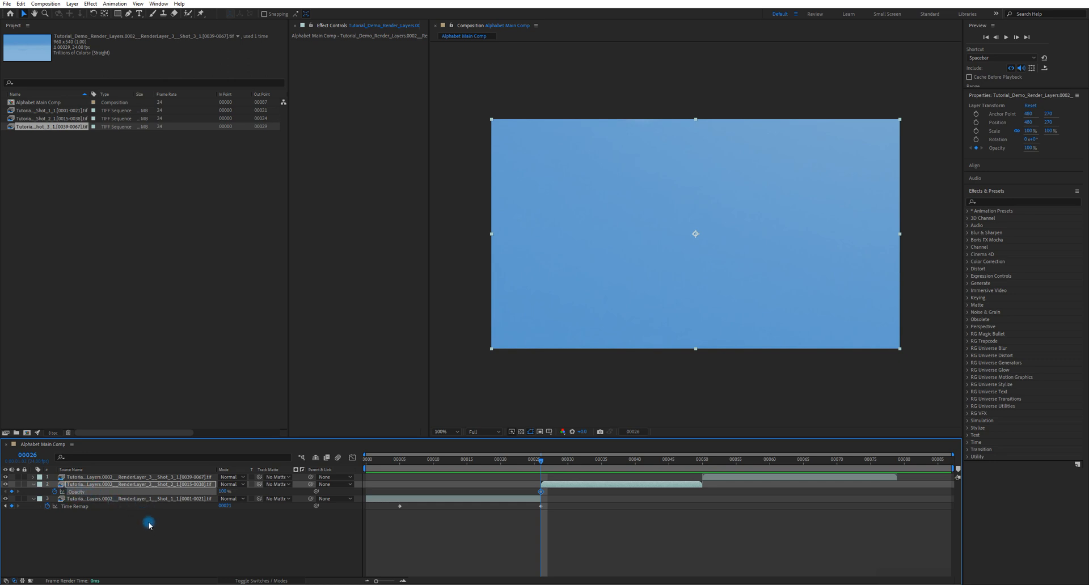
{"action": "left_click", "coordinate": [76, 493]}
{"action": "left_click_drag", "start_coordinate": [224, 491], "coordinate": [66, 493]}
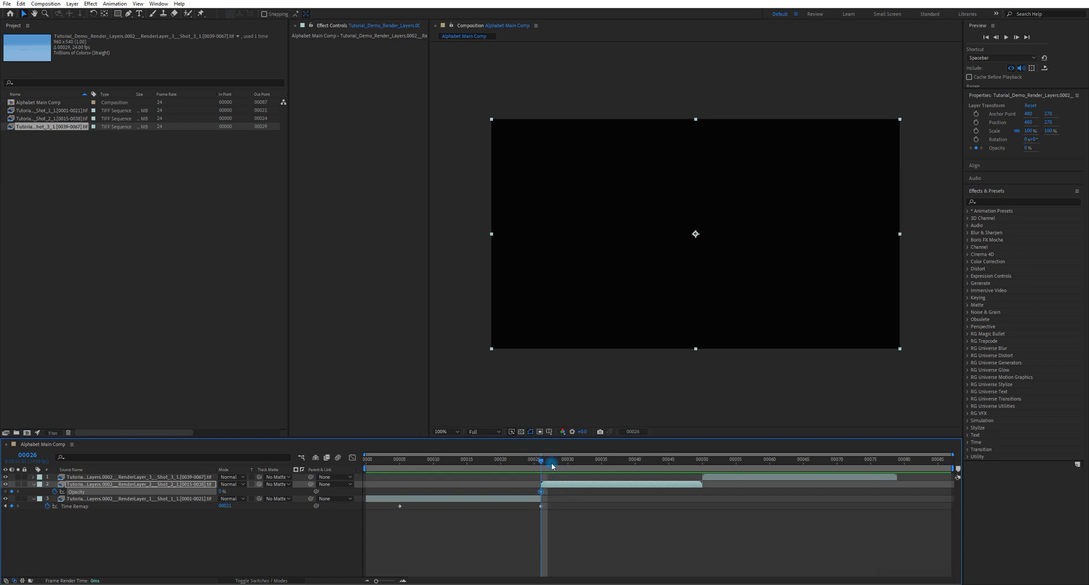
Step: Add an Opacity keyframe of 100% to the Shot_2_1 layer at frame 31
{"action": "left_click_drag", "start_coordinate": [543, 460], "coordinate": [574, 463]}
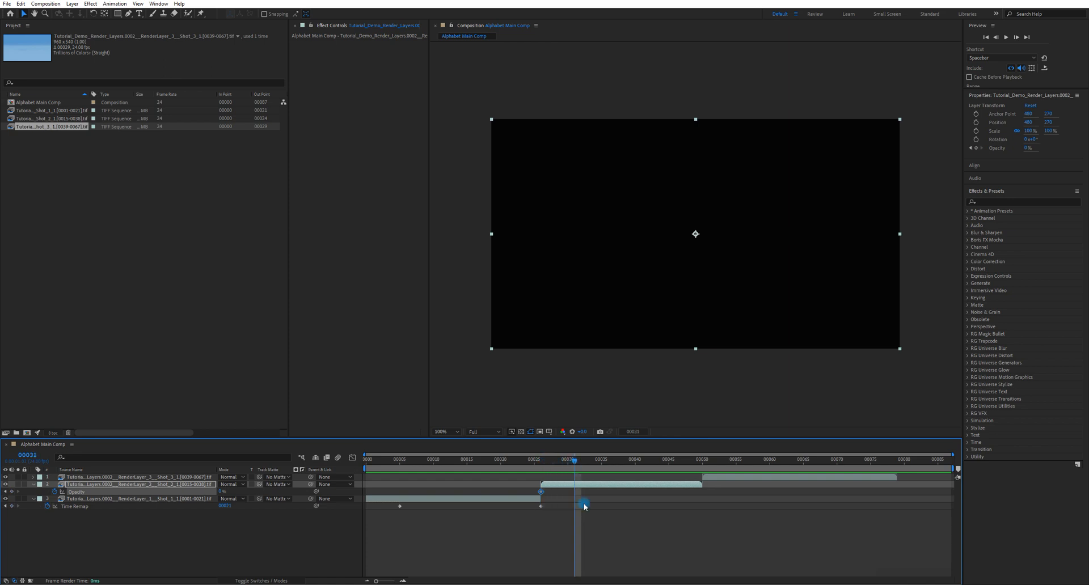
{"action": "left_click", "coordinate": [565, 527]}
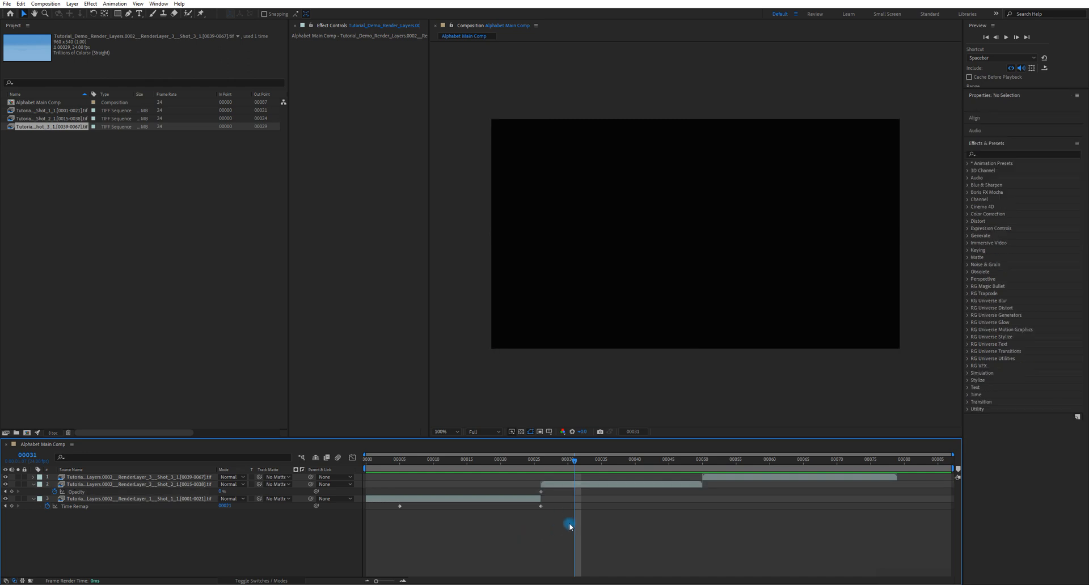
{"action": "left_click", "coordinate": [565, 485]}
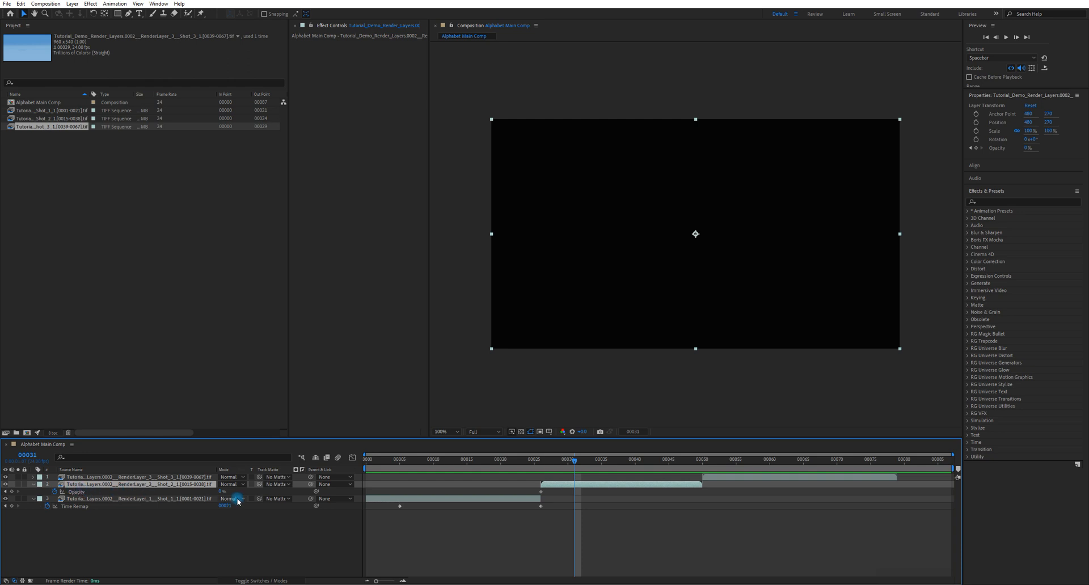
{"action": "mouse_move", "coordinate": [231, 493]}
{"action": "left_mouse_down"}
{"action": "mouse_move", "coordinate": [389, 506]}
{"action": "mouse_move", "coordinate": [232, 494]}
{"action": "left_mouse_up"}
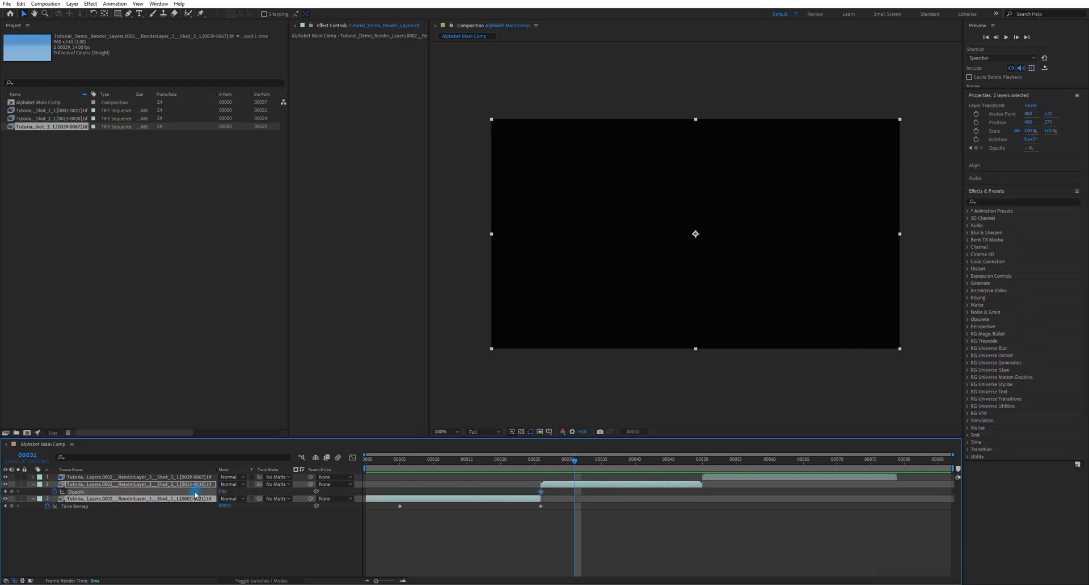
{"action": "left_click", "coordinate": [218, 525]}
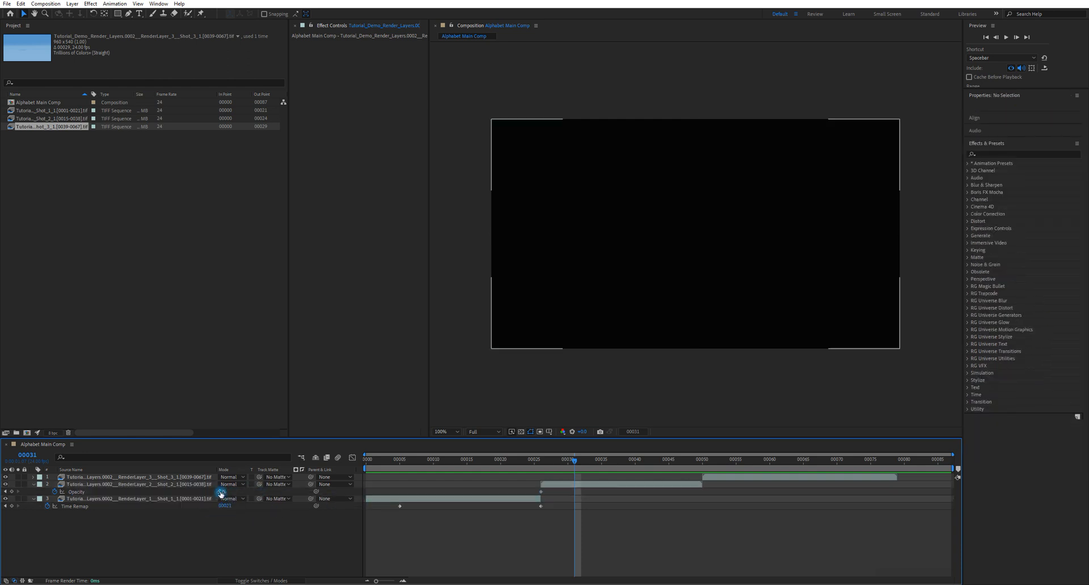
{"action": "left_click_drag", "start_coordinate": [224, 491], "coordinate": [316, 498]}
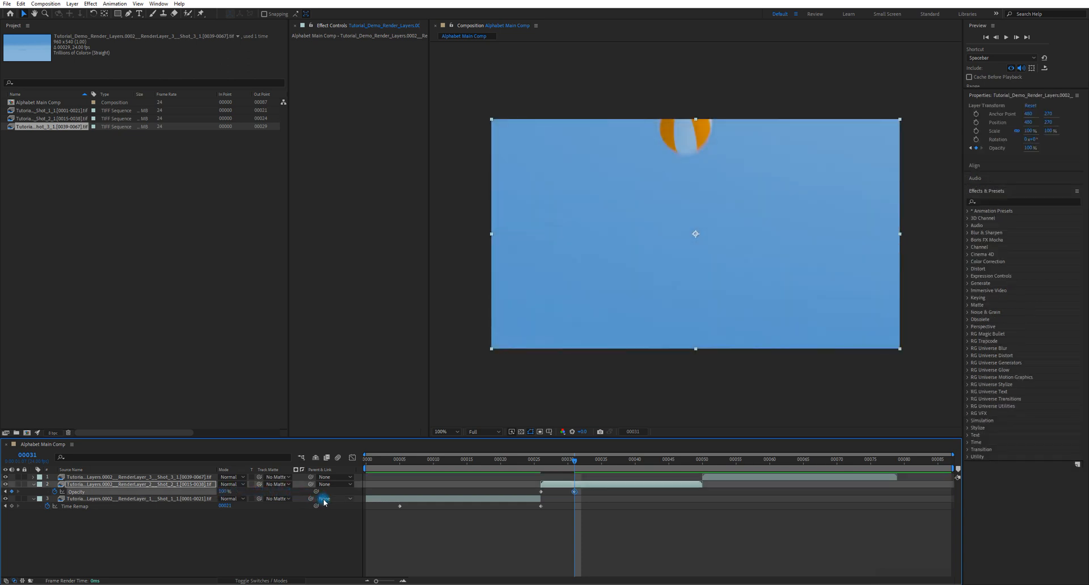
Step: Shift the Shot_2_1 layer earlier to start at frame 21, overlapping the end of Shot_1_1, and preview the transition
{"action": "left_click", "coordinate": [548, 462]}
{"action": "left_click_drag", "start_coordinate": [550, 465], "coordinate": [435, 498]}
{"action": "key", "text": "space"}
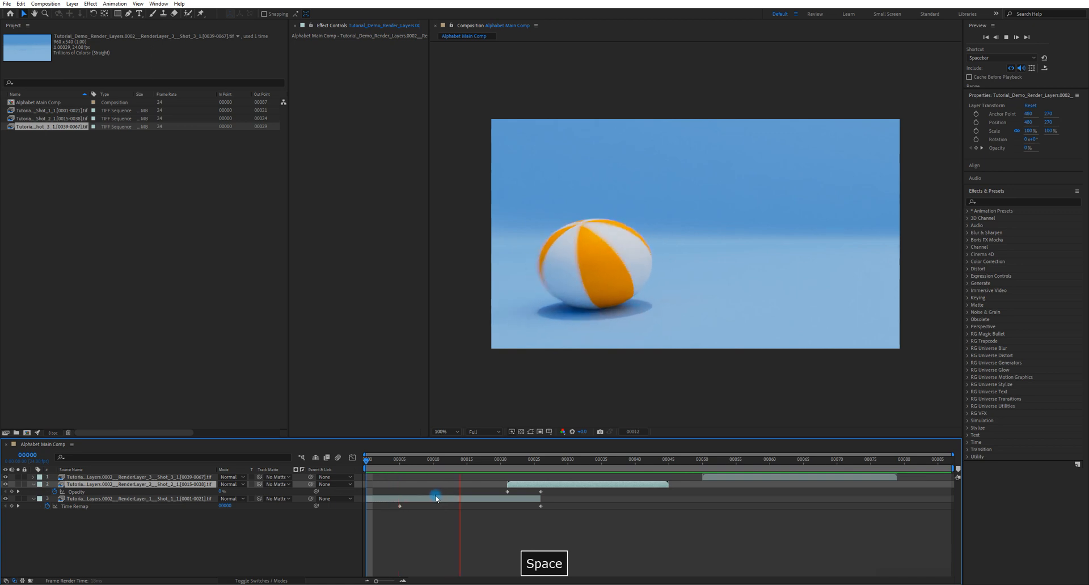
{"action": "key", "text": "space"}
{"action": "left_click", "coordinate": [541, 492]}
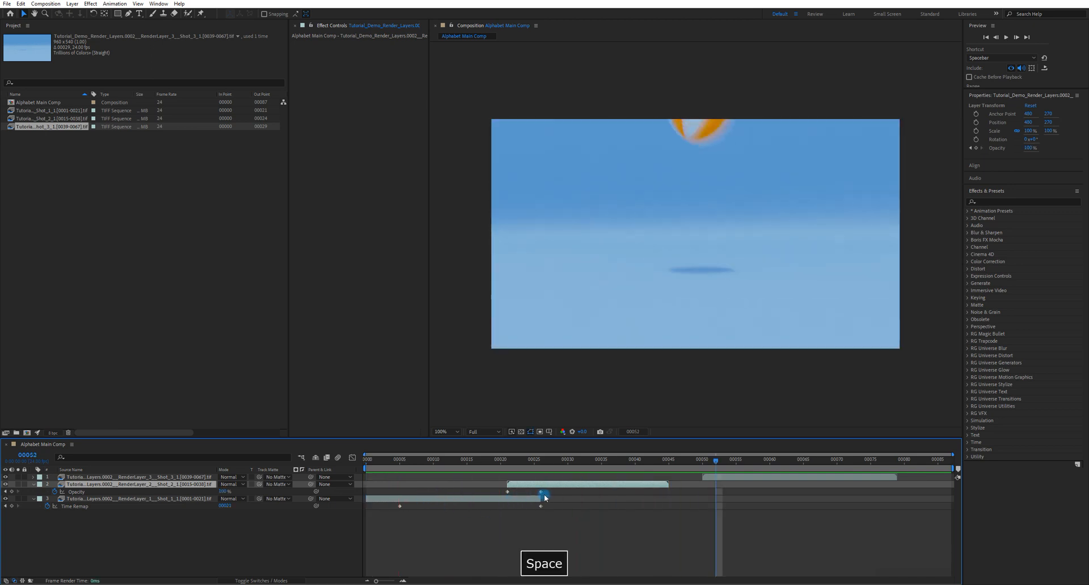
Step: Shift the Shot_2_1 layer so that it starts at frame 22 and check the crossfade at frame 26
{"action": "left_click", "coordinate": [514, 469]}
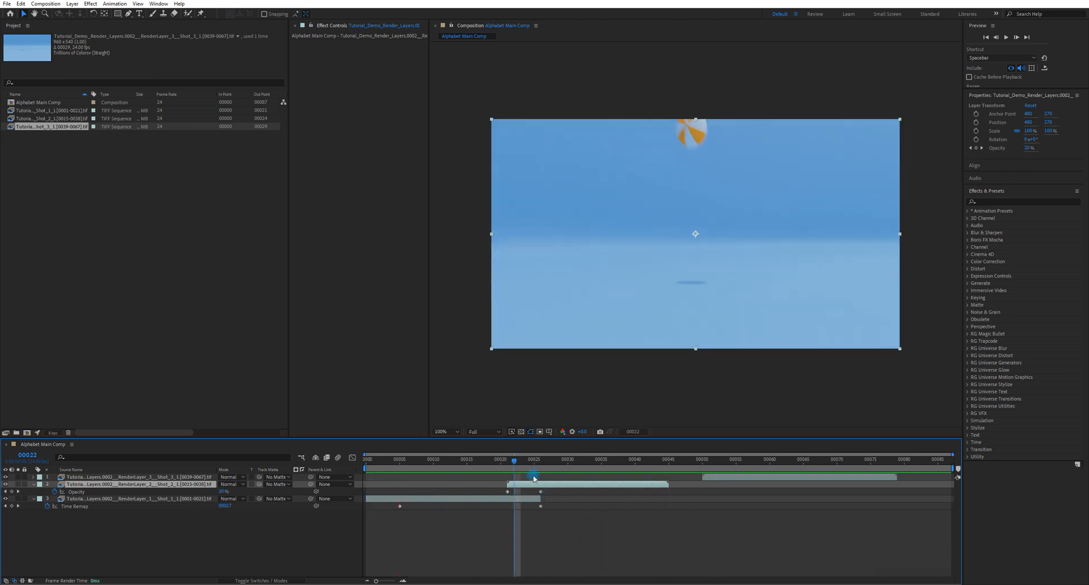
{"action": "mouse_move", "coordinate": [533, 487]}
{"action": "left_mouse_down"}
{"action": "mouse_move", "coordinate": [515, 461]}
{"action": "mouse_move", "coordinate": [481, 458]}
{"action": "mouse_move", "coordinate": [554, 460]}
{"action": "mouse_move", "coordinate": [525, 468]}
{"action": "mouse_move", "coordinate": [541, 470]}
{"action": "left_mouse_up"}
{"action": "left_click", "coordinate": [545, 513]}
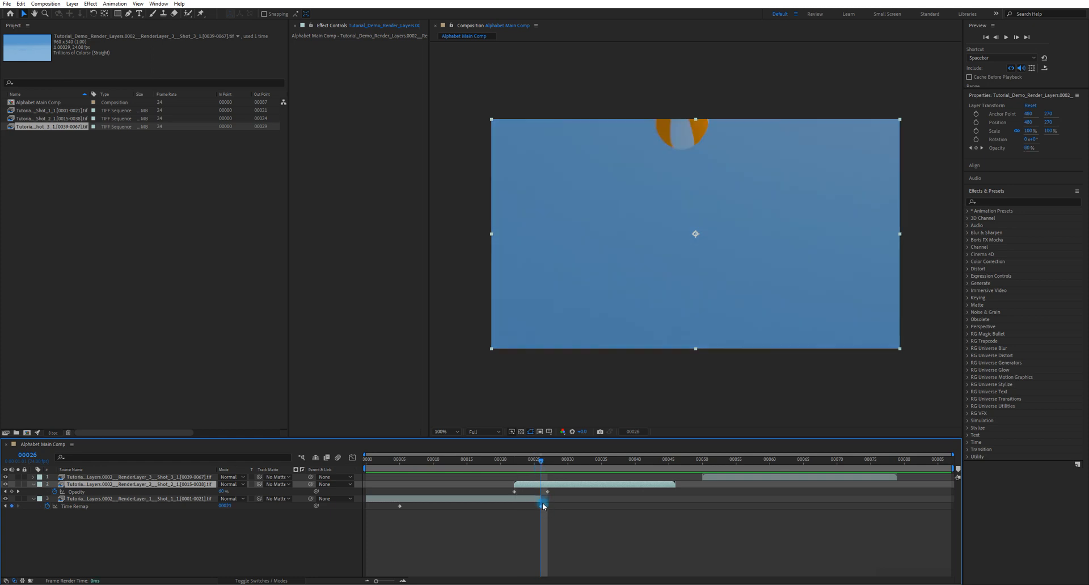
Step: Examine frames 25 and 26, comparing where the Shot_1_1 layer ends with the last Opacity keyframe of Shot_2_1
{"action": "left_click", "coordinate": [565, 478]}
{"action": "left_click_drag", "start_coordinate": [563, 461], "coordinate": [536, 469]}
{"action": "left_click", "coordinate": [547, 492]}
{"action": "left_click", "coordinate": [713, 221]}
{"action": "left_click_drag", "start_coordinate": [542, 461], "coordinate": [535, 460]}
{"action": "left_click", "coordinate": [465, 498]}
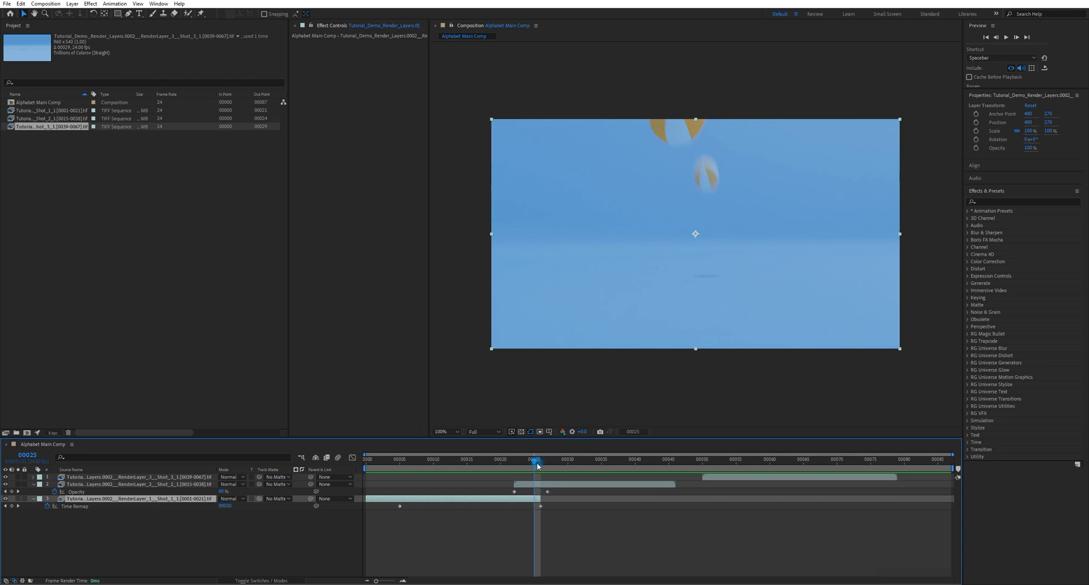
{"action": "left_click_drag", "start_coordinate": [537, 464], "coordinate": [542, 461]}
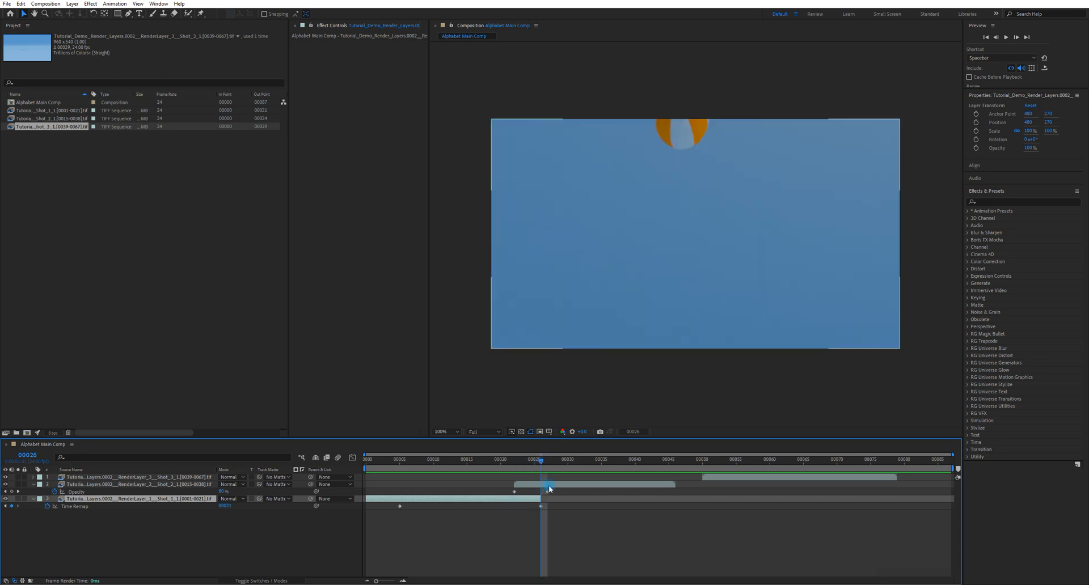
{"action": "left_click", "coordinate": [546, 484]}
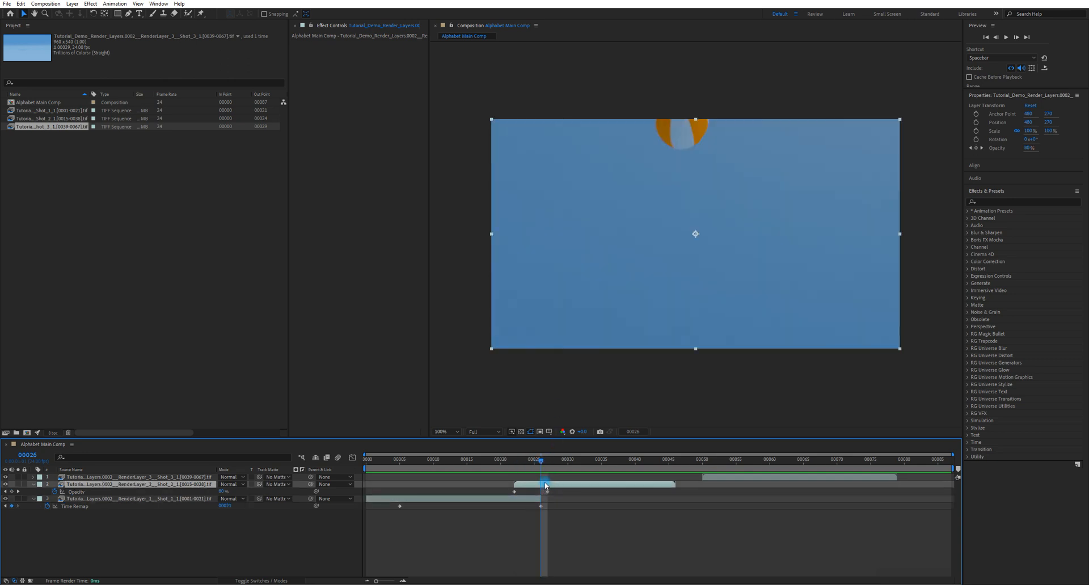
{"action": "left_click", "coordinate": [517, 500]}
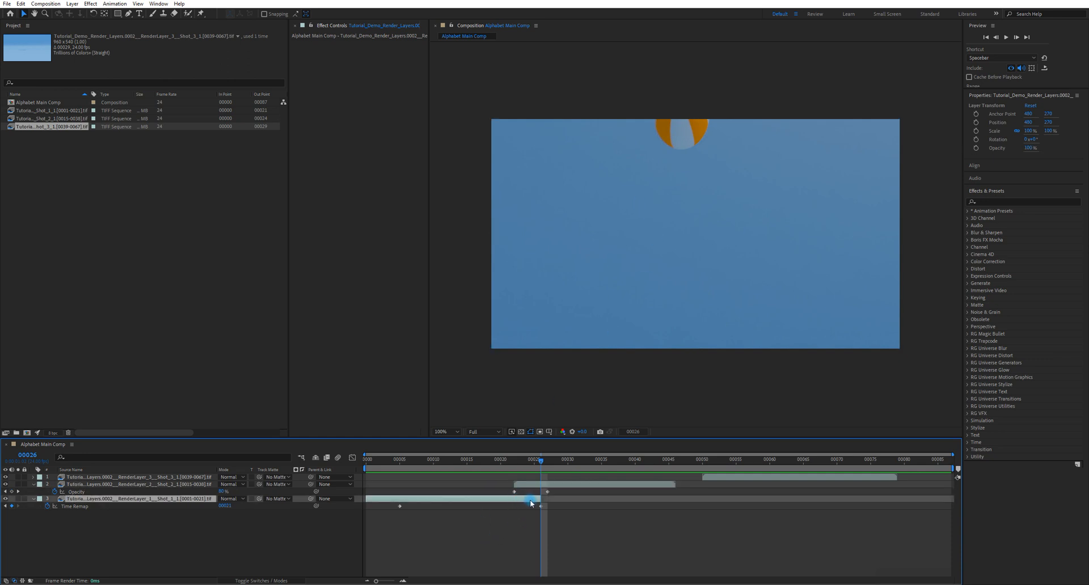
Step: Try extending the end of the Shot_1_1 layer by one frame, preview the transition, and restore its original end
{"action": "left_click_drag", "start_coordinate": [541, 499], "coordinate": [544, 499]}
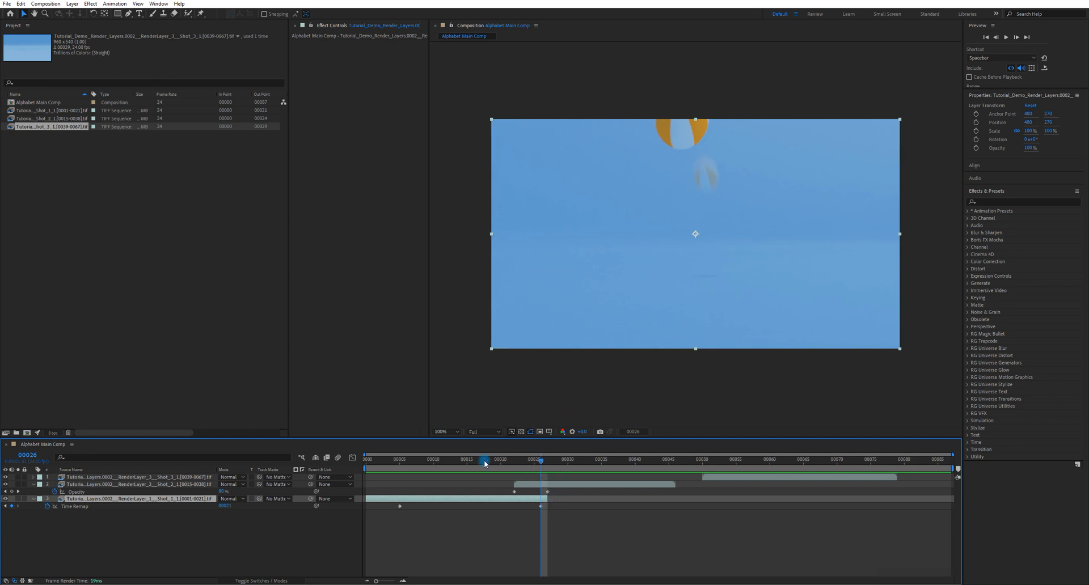
{"action": "left_click_drag", "start_coordinate": [484, 461], "coordinate": [453, 457]}
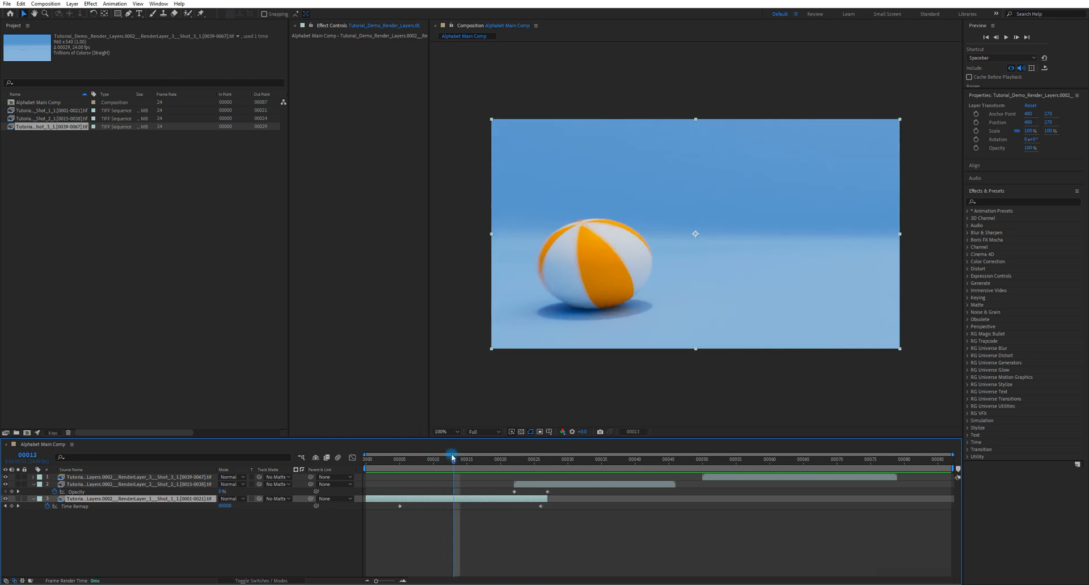
{"action": "key", "text": "space"}
{"action": "key", "text": "space"}
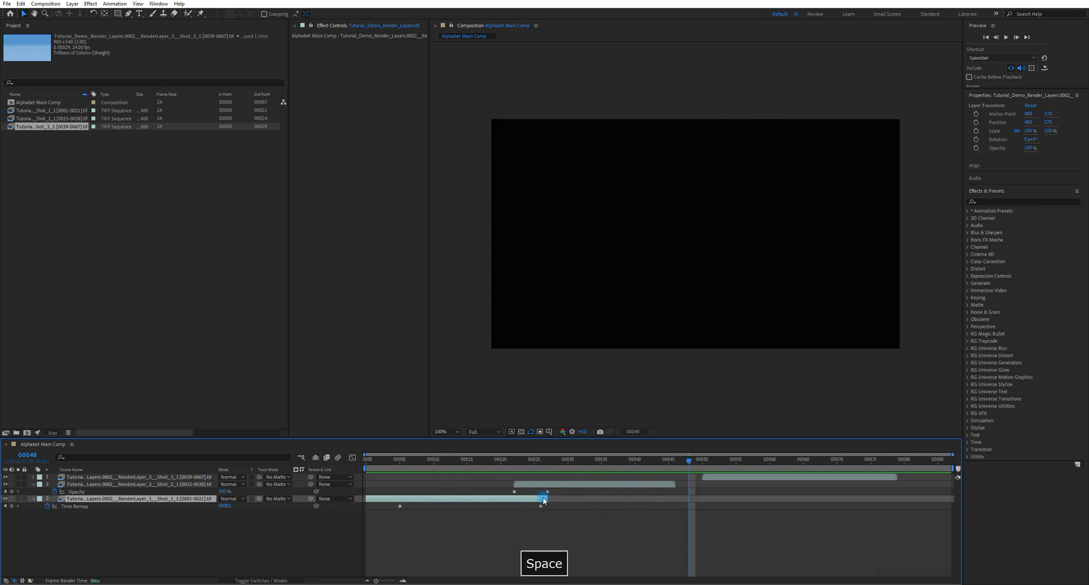
{"action": "left_click", "coordinate": [543, 466]}
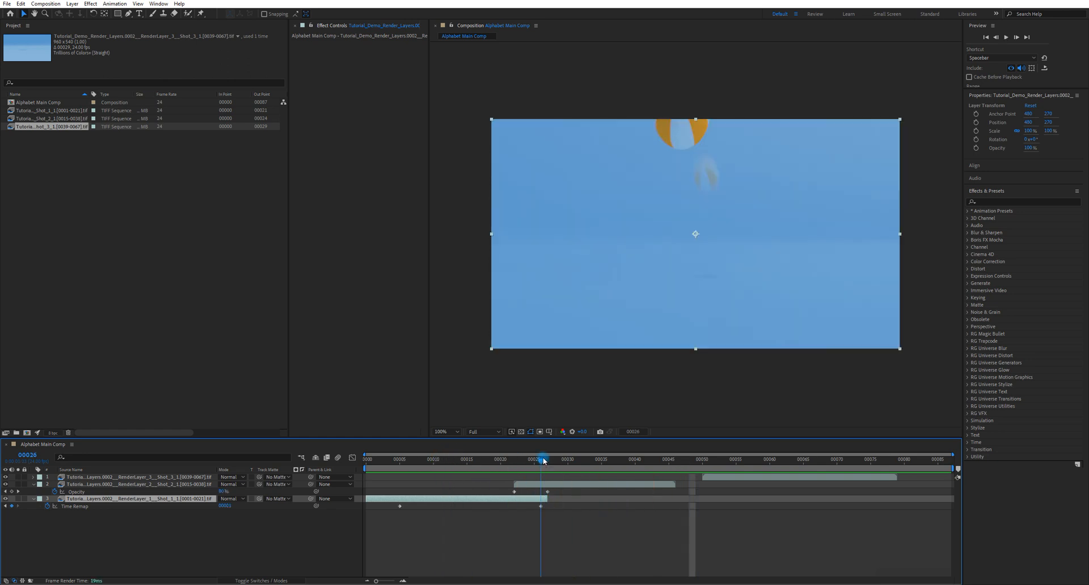
{"action": "left_click_drag", "start_coordinate": [548, 498], "coordinate": [542, 498]}
Step: Move the last Opacity keyframe of the Shot_2_1 layer to frame 26, where the Shot_1_1 layer ends
{"action": "left_click", "coordinate": [555, 487]}
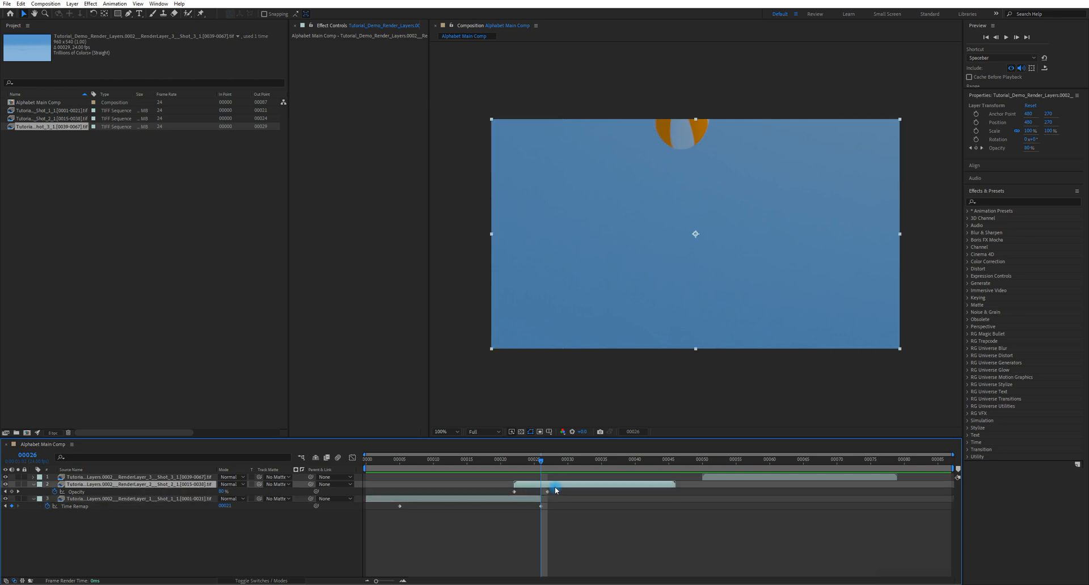
{"action": "left_click", "coordinate": [547, 493]}
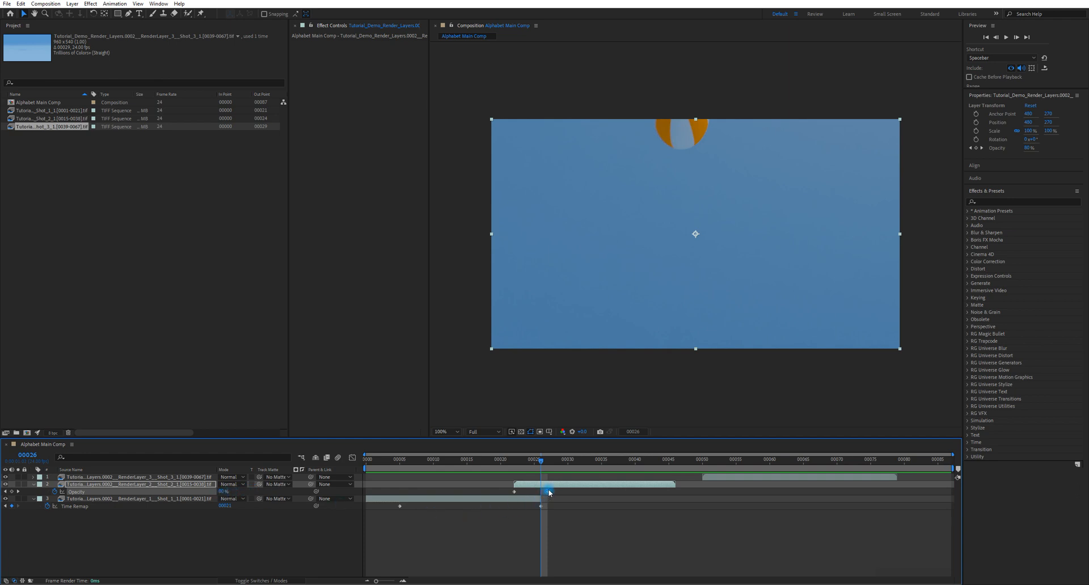
{"action": "left_click_drag", "start_coordinate": [548, 492], "coordinate": [540, 492]}
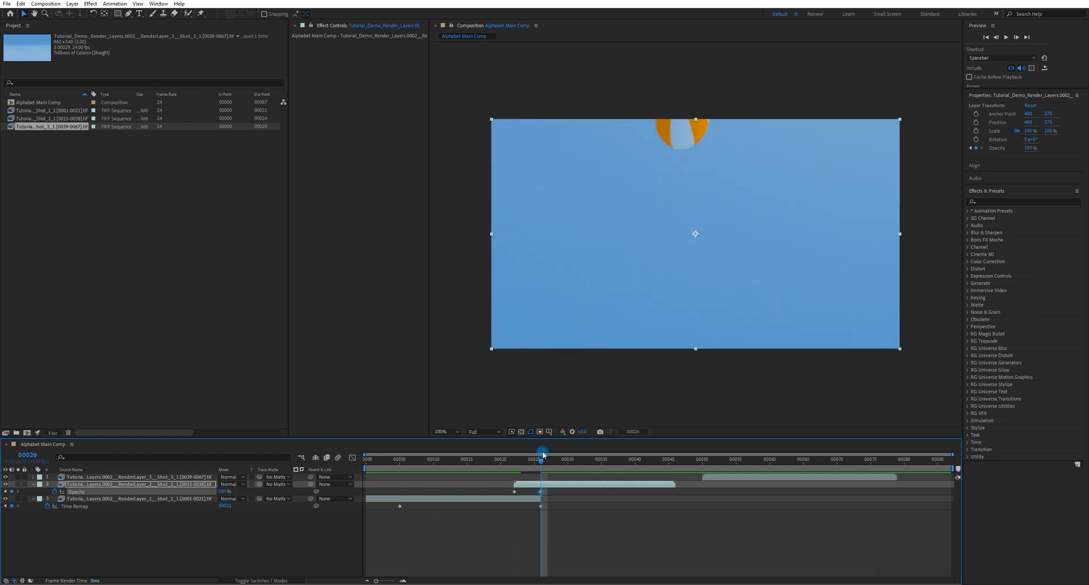
Step: Shift the Shot_2_1 layer to start at frame 23, place its last Opacity keyframe at frame 26, and preview the transition
{"action": "mouse_move", "coordinate": [542, 454]}
{"action": "left_mouse_down"}
{"action": "mouse_move", "coordinate": [520, 460]}
{"action": "mouse_move", "coordinate": [552, 461]}
{"action": "mouse_move", "coordinate": [496, 457]}
{"action": "mouse_move", "coordinate": [535, 462]}
{"action": "left_mouse_up"}
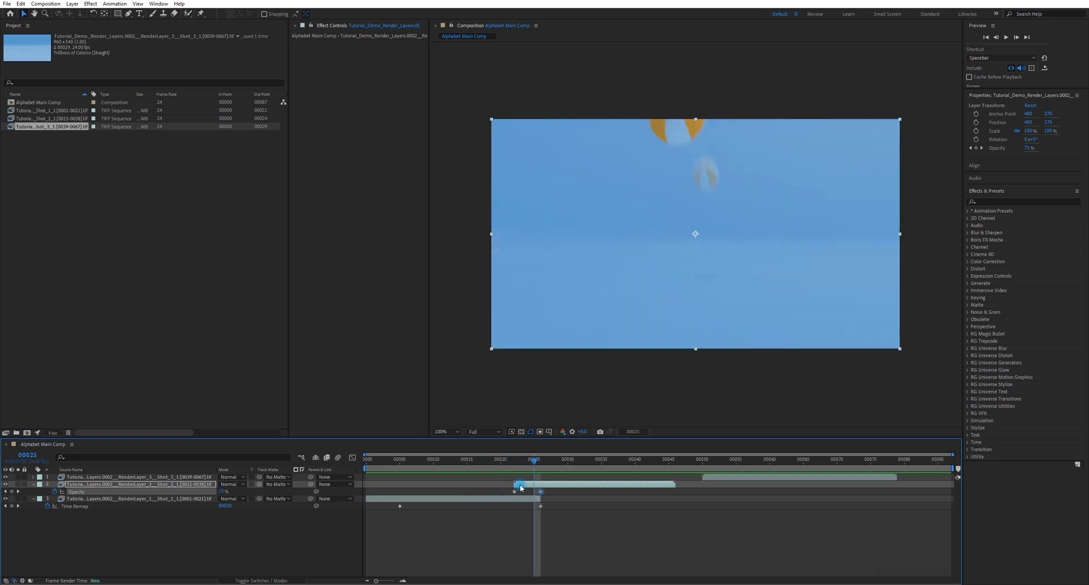
{"action": "left_click_drag", "start_coordinate": [519, 487], "coordinate": [526, 487]}
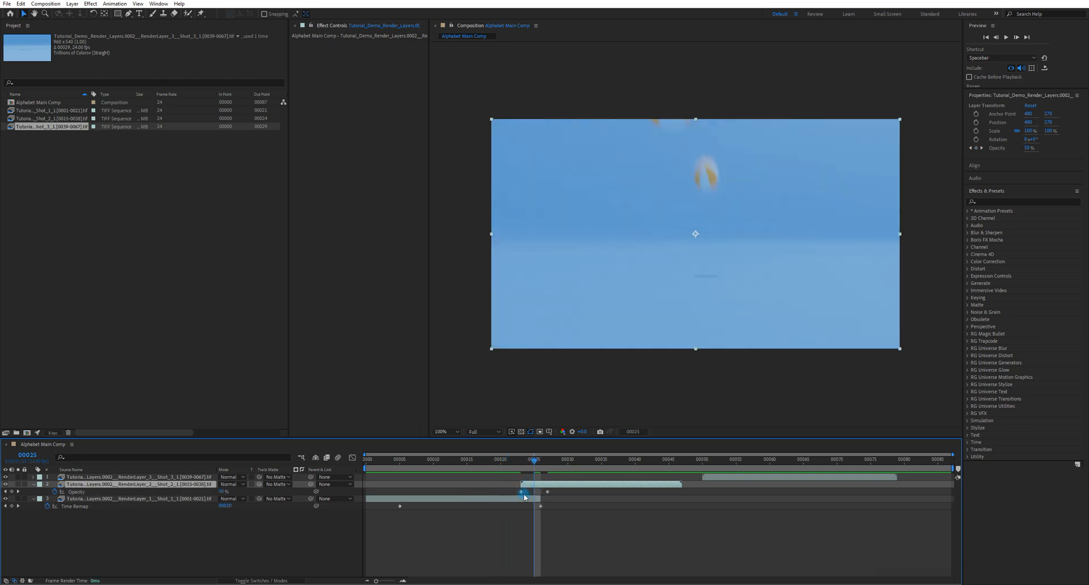
{"action": "left_click", "coordinate": [521, 567]}
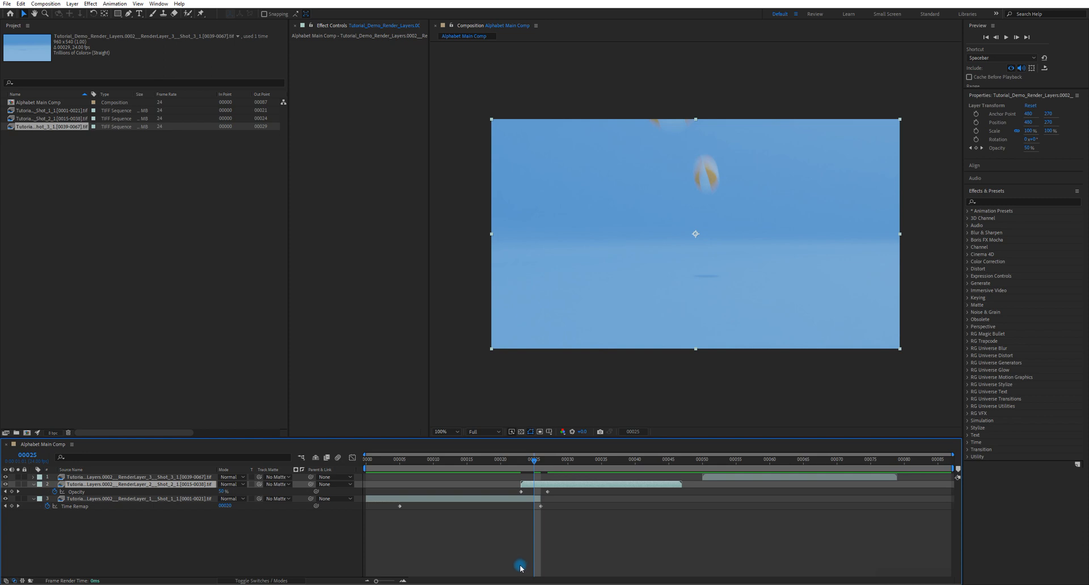
{"action": "left_click", "coordinate": [547, 492]}
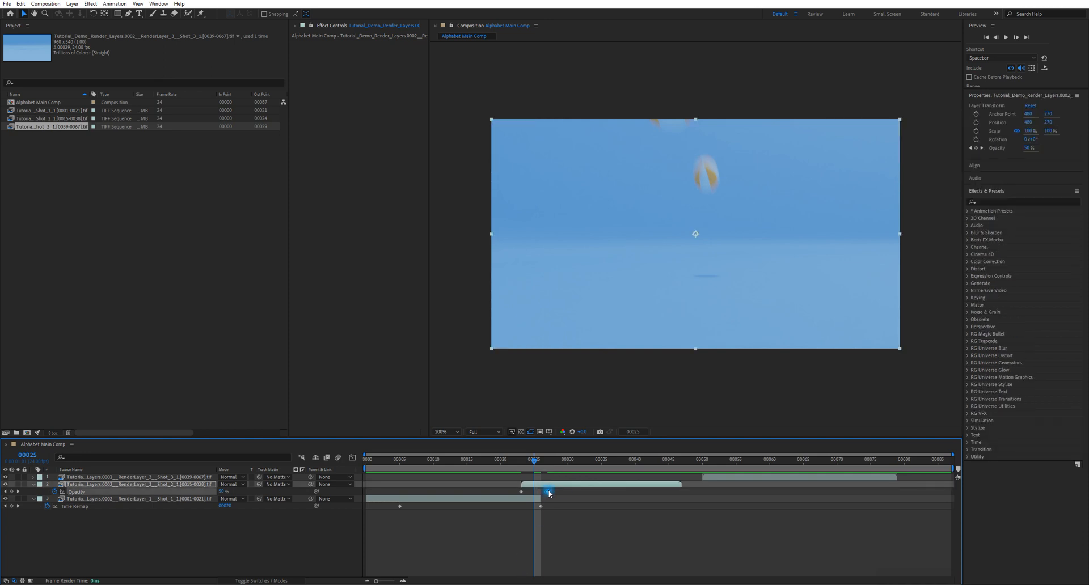
{"action": "left_click", "coordinate": [539, 462]}
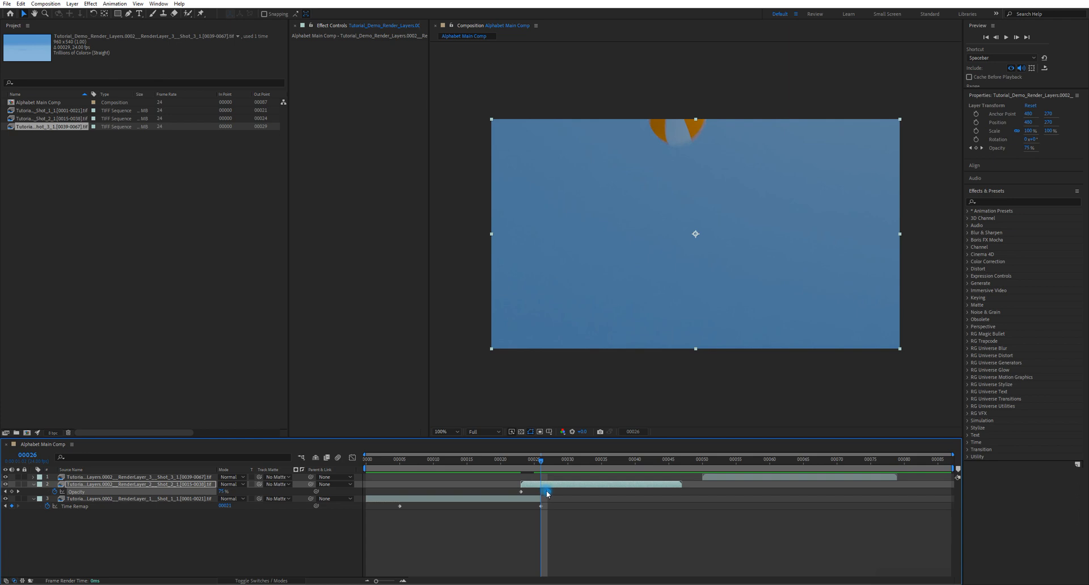
{"action": "left_click_drag", "start_coordinate": [544, 493], "coordinate": [535, 466]}
{"action": "key", "text": "space"}
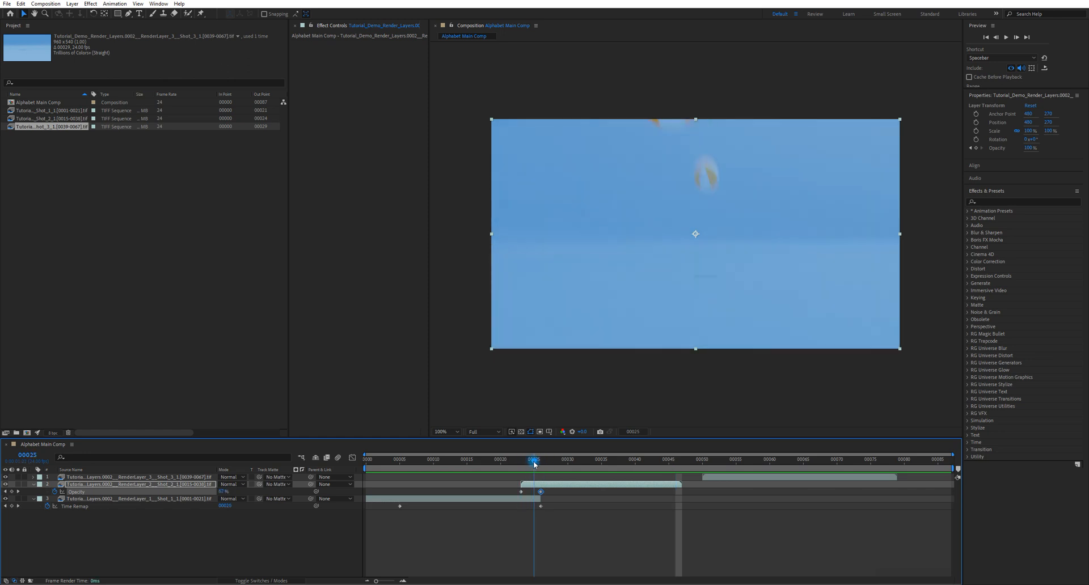
Step: Shift the Shot_2_1 layer to start at frame 24 with its last Opacity keyframe at frame 26, and check the shortened crossfade
{"action": "left_click", "coordinate": [541, 492]}
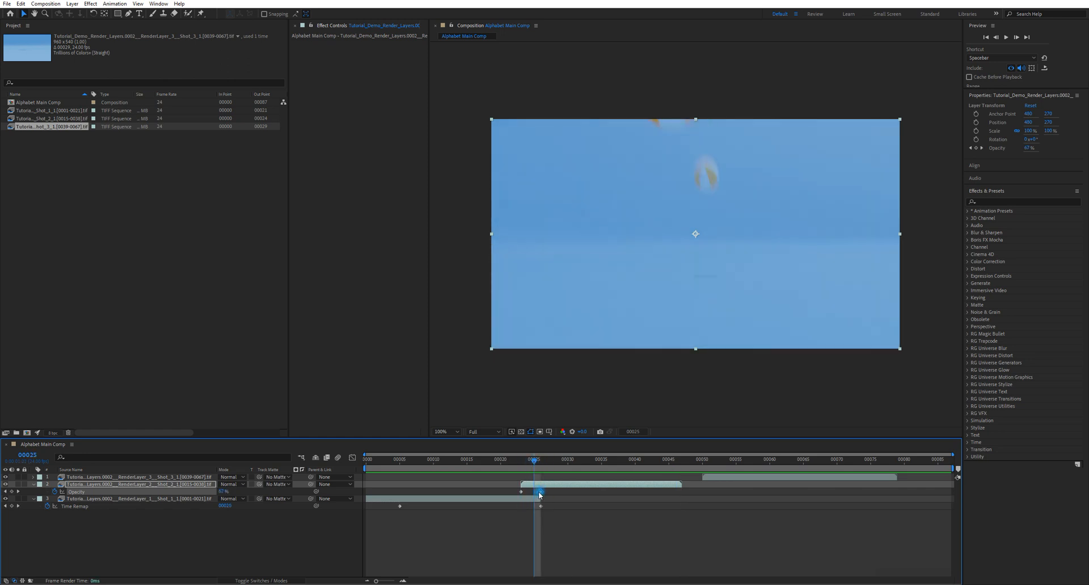
{"action": "left_click_drag", "start_coordinate": [539, 495], "coordinate": [480, 465]}
{"action": "key", "text": "space"}
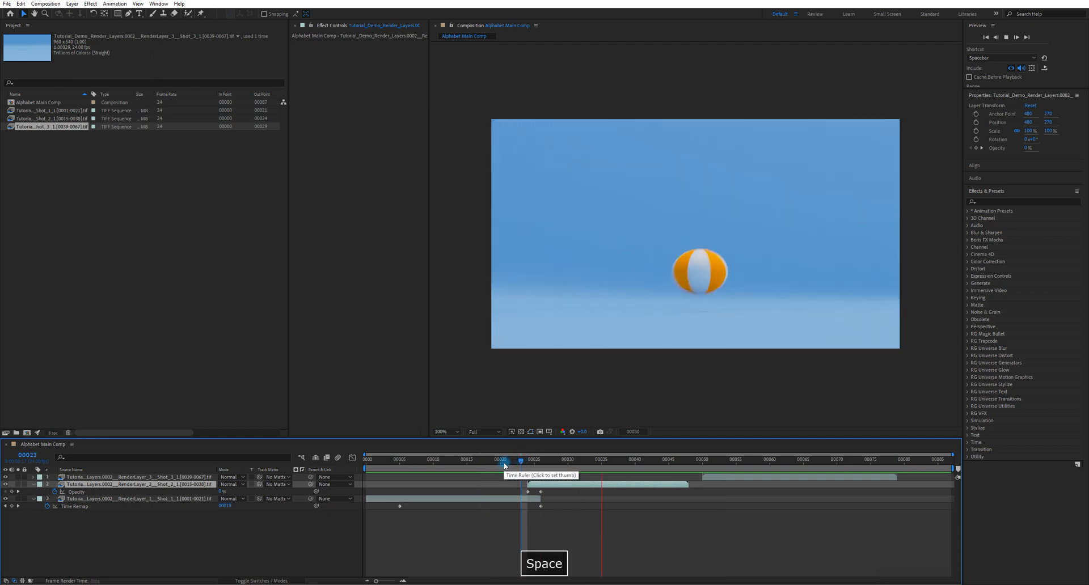
{"action": "key", "text": "space"}
{"action": "left_click_drag", "start_coordinate": [532, 503], "coordinate": [540, 500]}
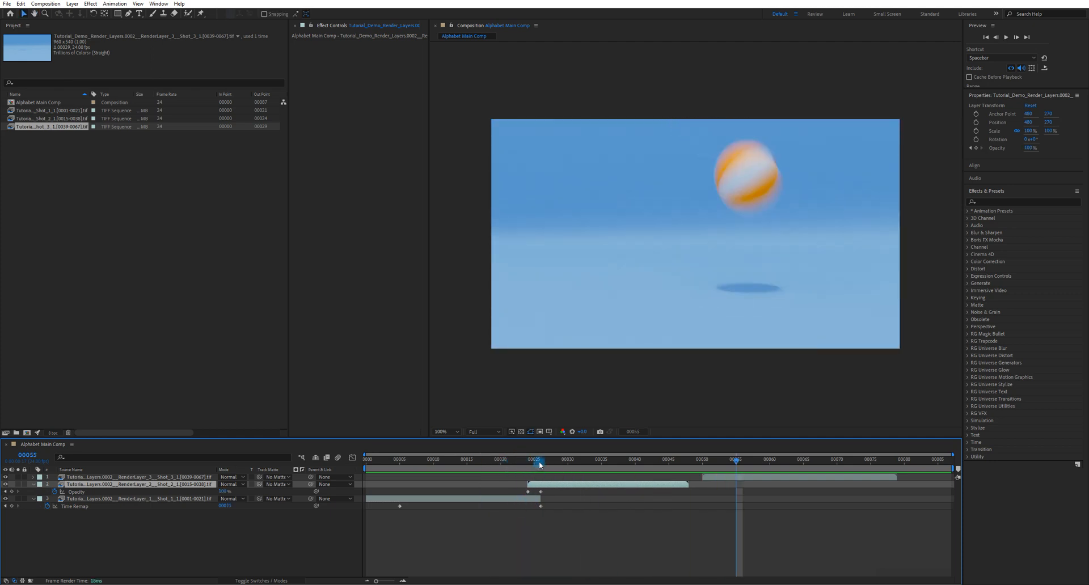
{"action": "left_click", "coordinate": [530, 463]}
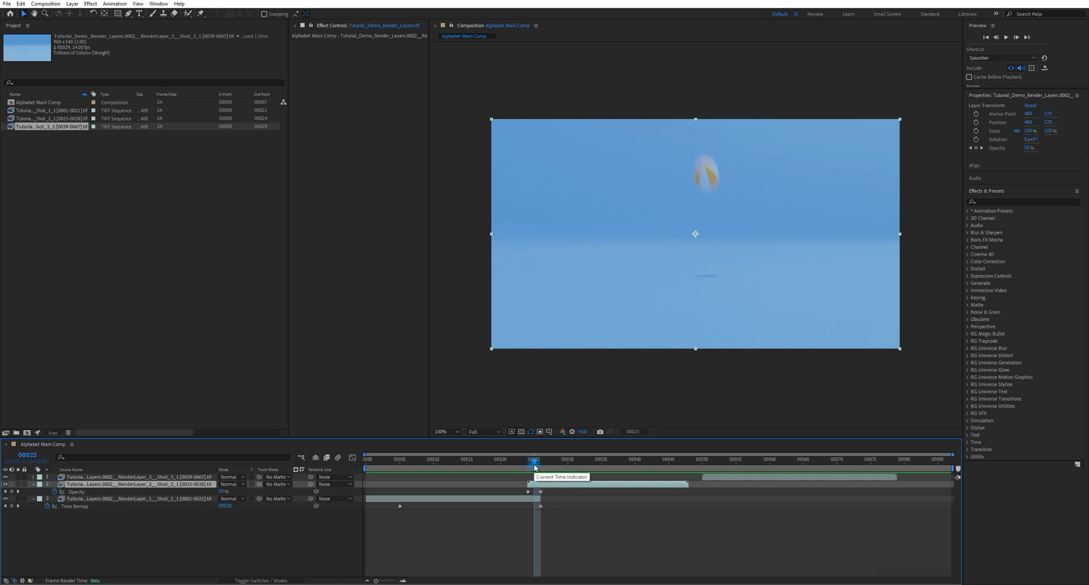
Step: Scrub and play back the shortened crossfade between the Shot_1_1 and Shot_2_1 layers to check the transition
{"action": "left_click_drag", "start_coordinate": [533, 466], "coordinate": [509, 461]}
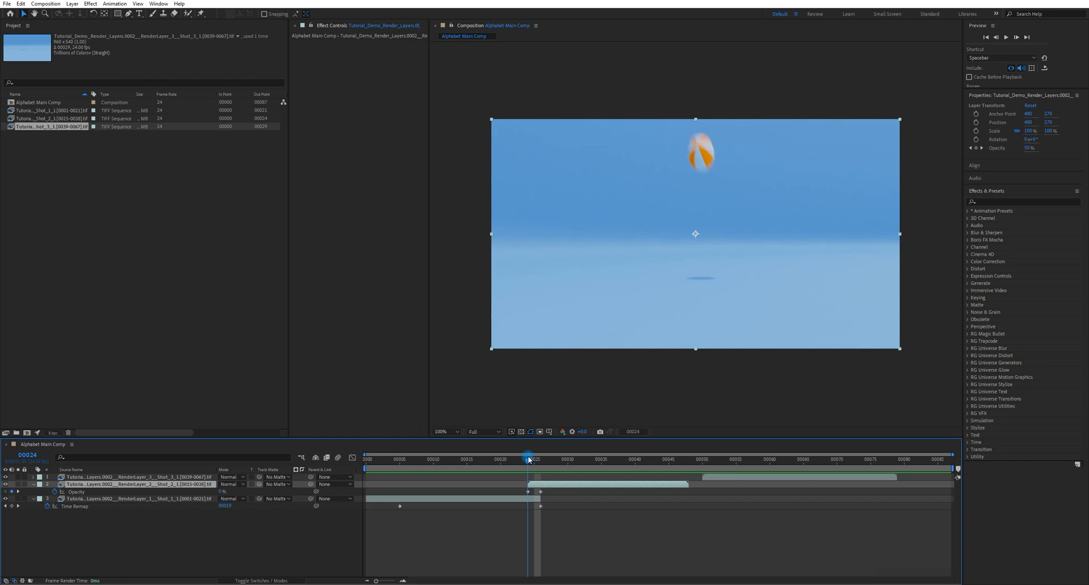
{"action": "left_click", "coordinate": [543, 505]}
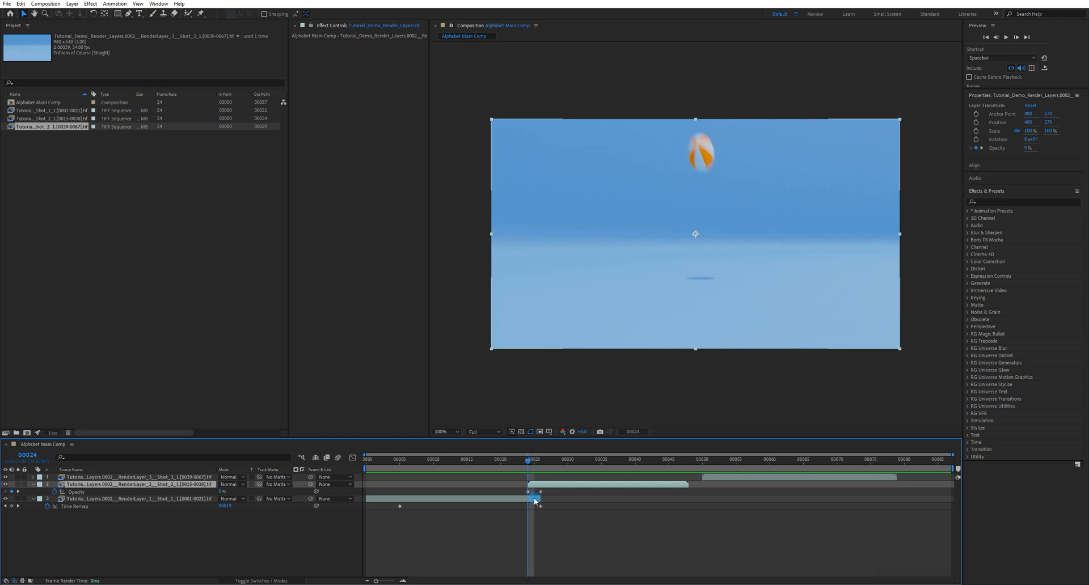
{"action": "left_click", "coordinate": [535, 500]}
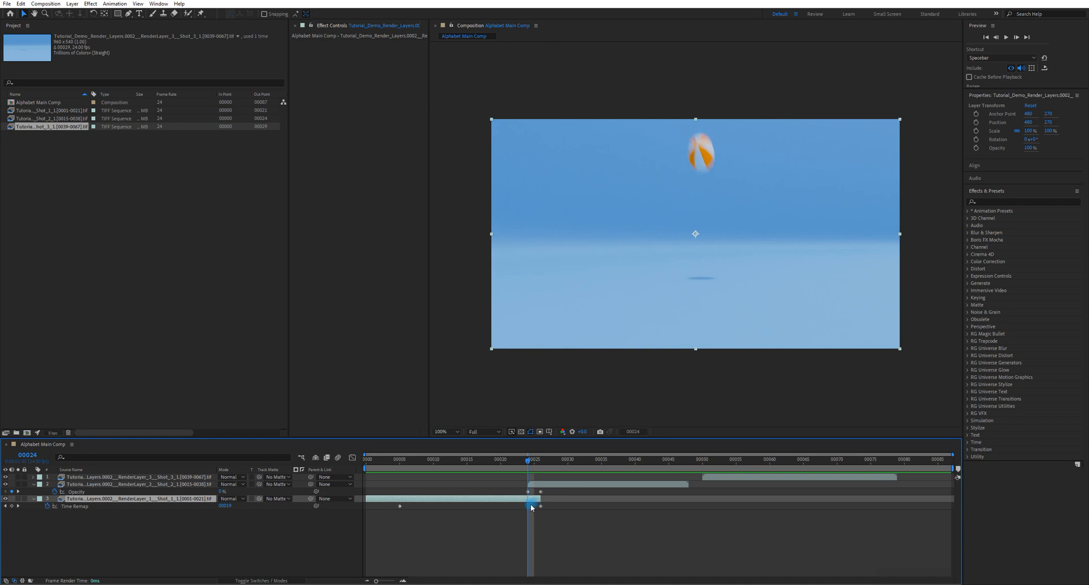
{"action": "left_click_drag", "start_coordinate": [533, 475], "coordinate": [448, 475]}
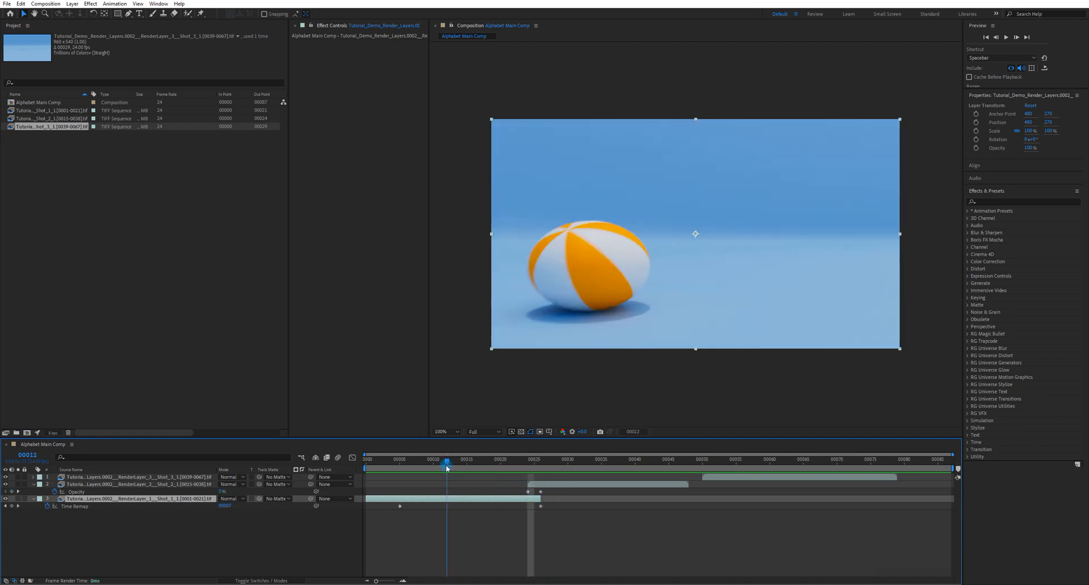
{"action": "key", "text": "space"}
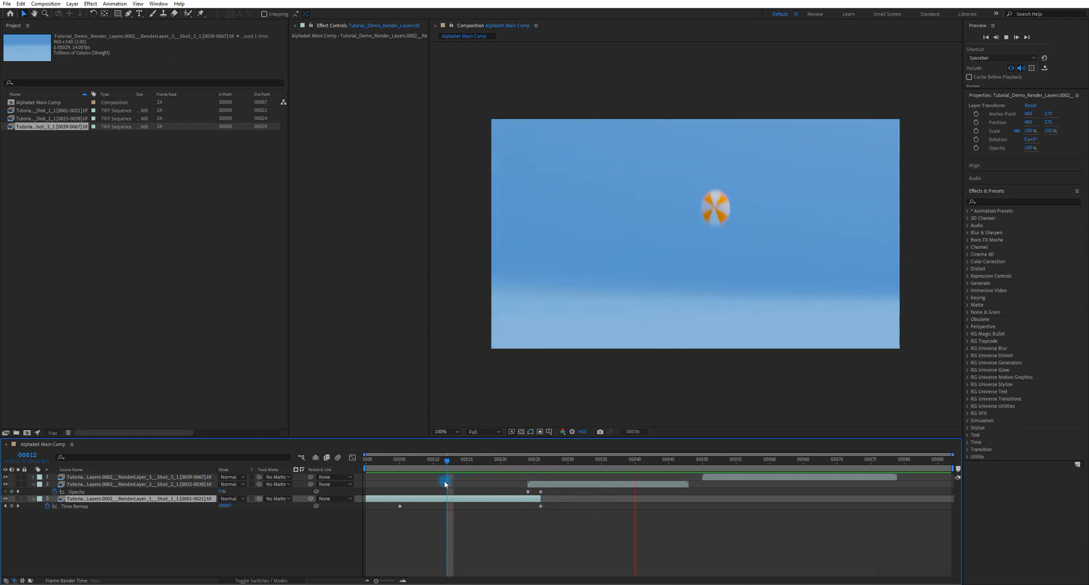
{"action": "left_click_drag", "start_coordinate": [528, 459], "coordinate": [505, 461]}
{"action": "key", "text": "space"}
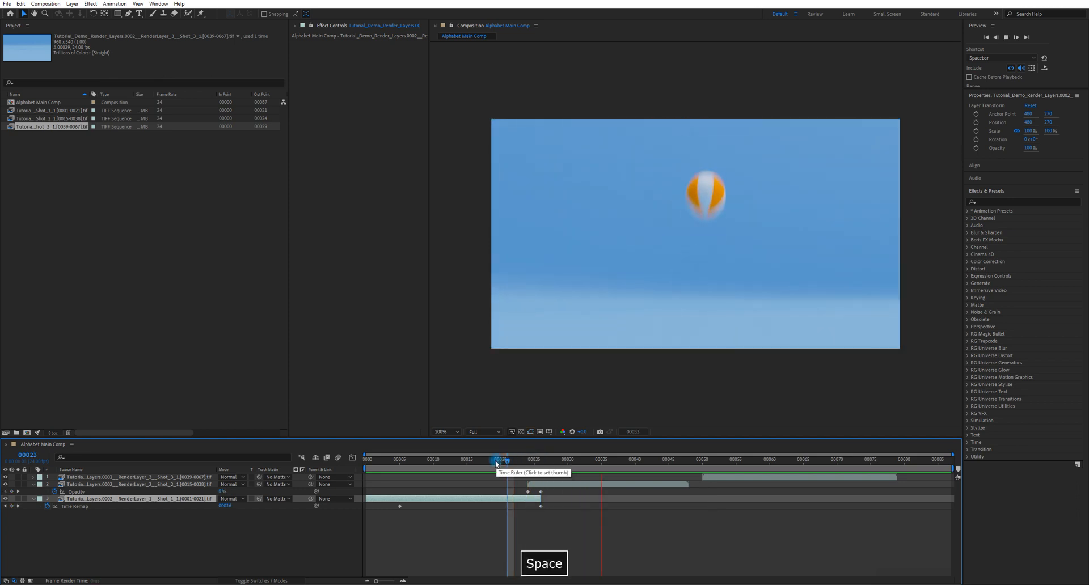
{"action": "key", "text": "space"}
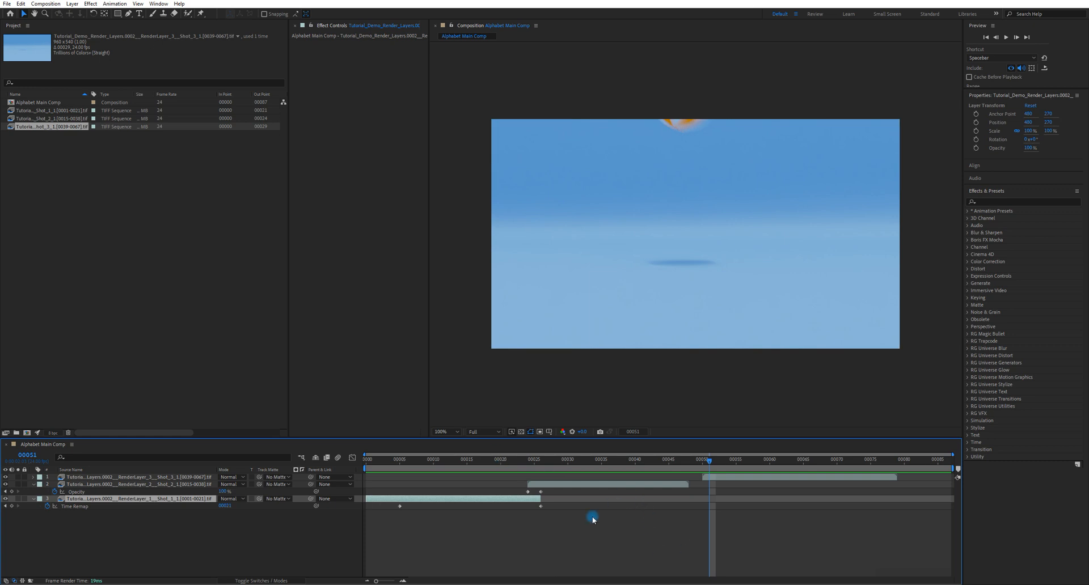
Step: Shift the Shot_3_1 layer earlier to start at frame 45, overlapping the end of the Shot_2_1 layer
{"action": "left_click", "coordinate": [713, 461]}
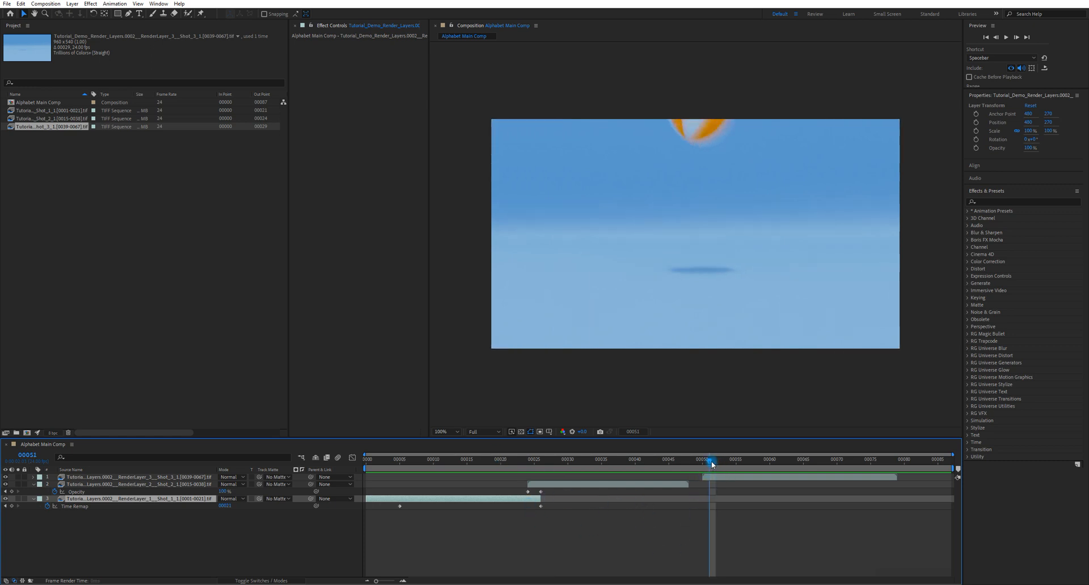
{"action": "left_click", "coordinate": [729, 477]}
{"action": "left_click_drag", "start_coordinate": [716, 465], "coordinate": [669, 463]}
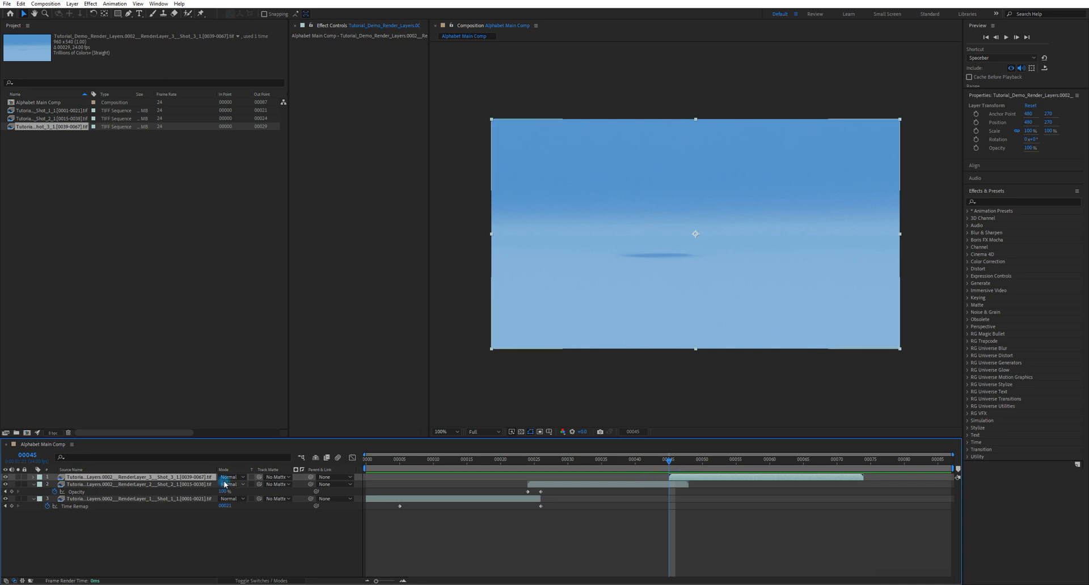
Step: Add an Opacity keyframe of 0% at frame 45 on the Shot_3_1 layer
{"action": "key", "text": "t"}
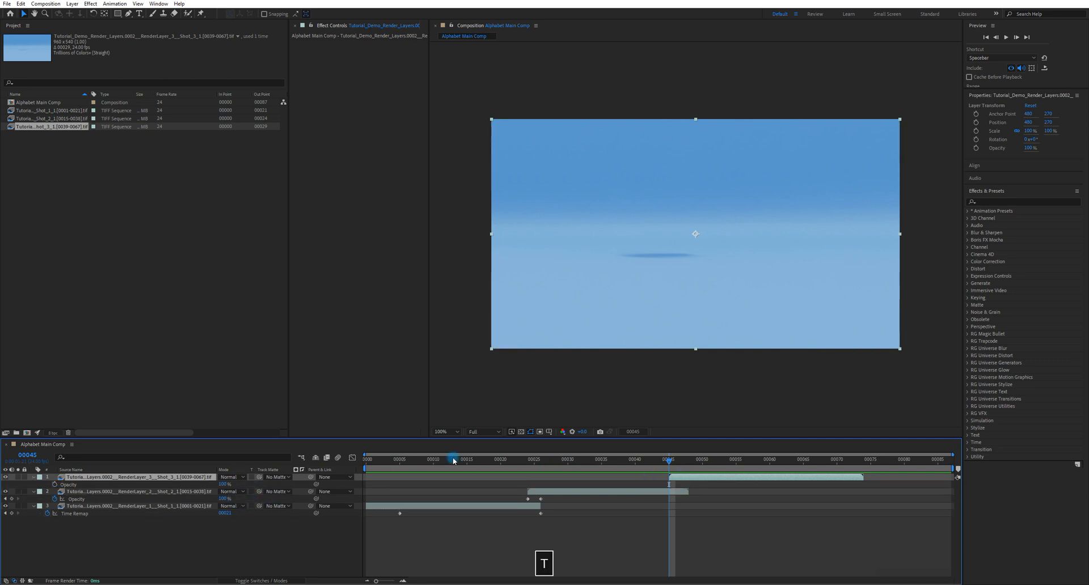
{"action": "left_click", "coordinate": [54, 485]}
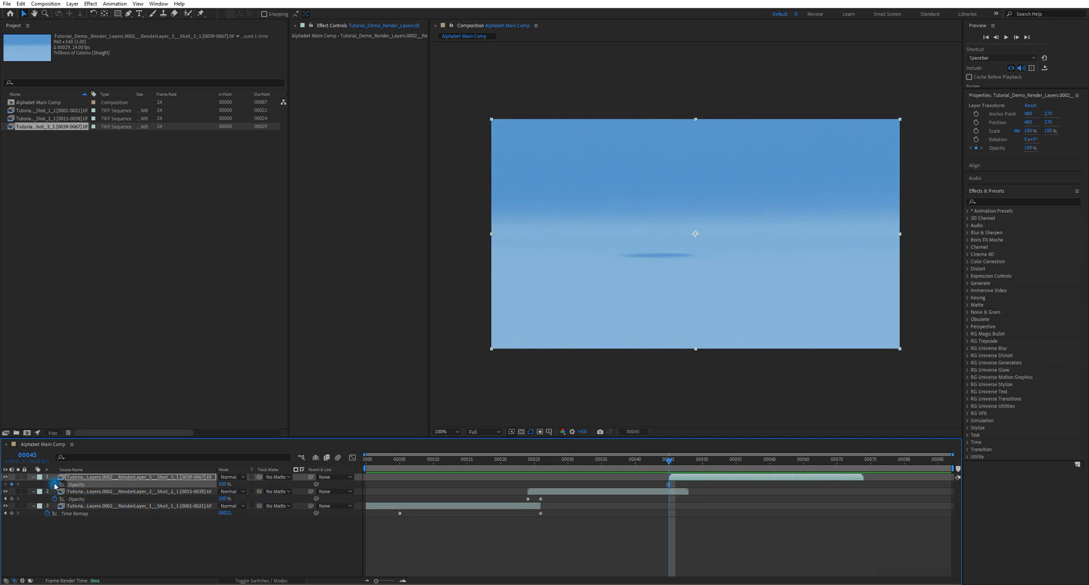
{"action": "left_click", "coordinate": [224, 485]}
{"action": "type", "text": "0"}
{"action": "key", "text": "Return"}
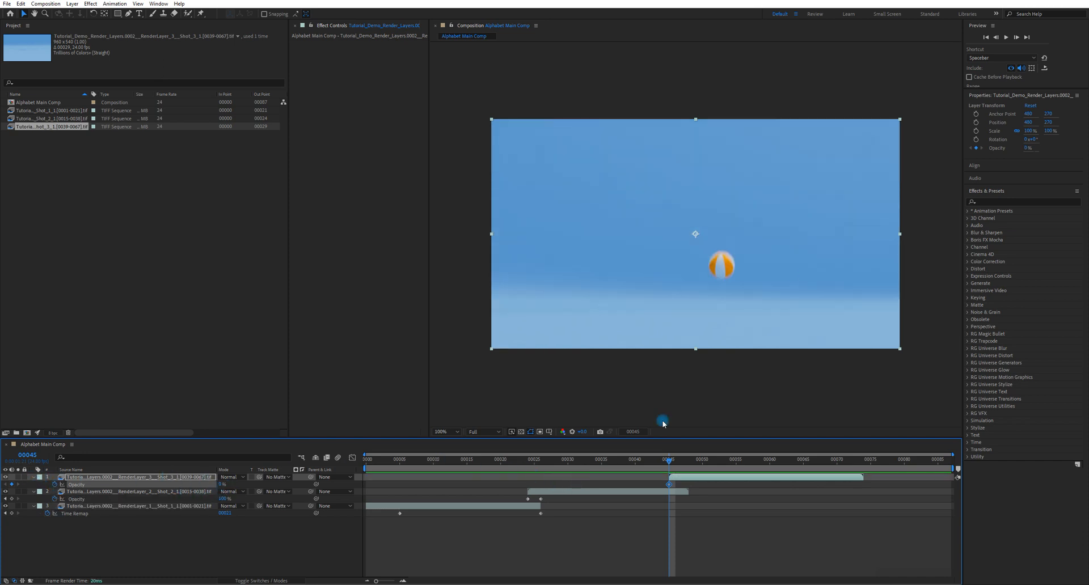
Step: Set the Shot_3_1 layer's Opacity to 100% at frame 48, where the Shot_2_1 layer ends
{"action": "left_click", "coordinate": [591, 492]}
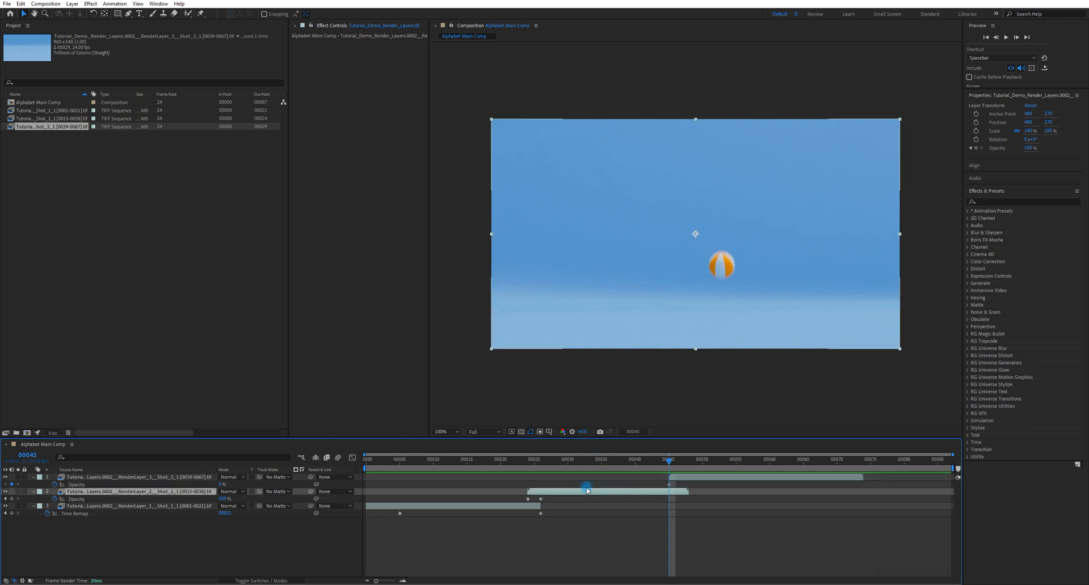
{"action": "left_click_drag", "start_coordinate": [673, 462], "coordinate": [688, 461]}
{"action": "left_click", "coordinate": [691, 480]}
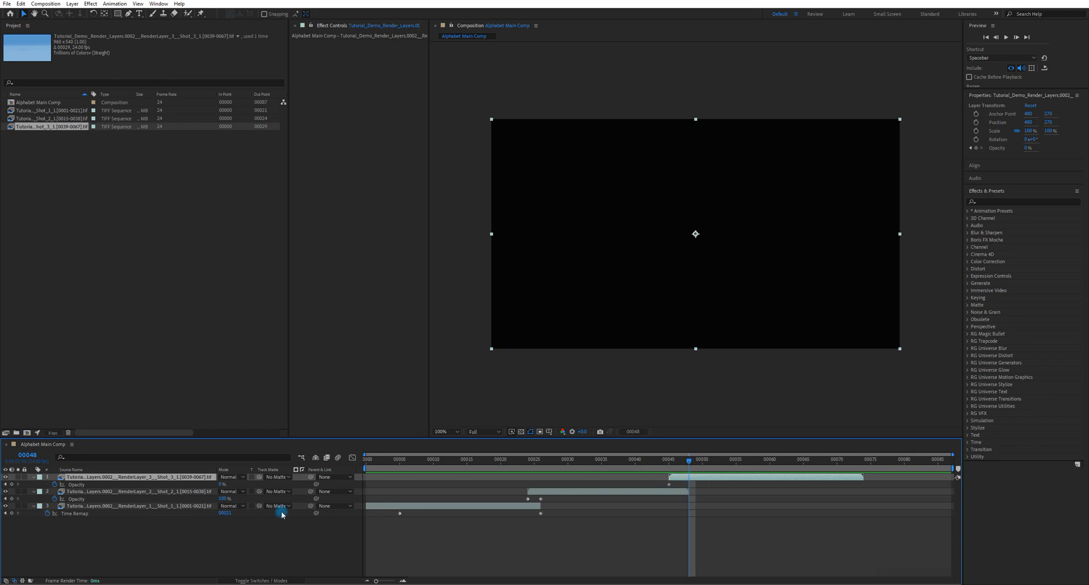
{"action": "left_click_drag", "start_coordinate": [222, 485], "coordinate": [501, 488]}
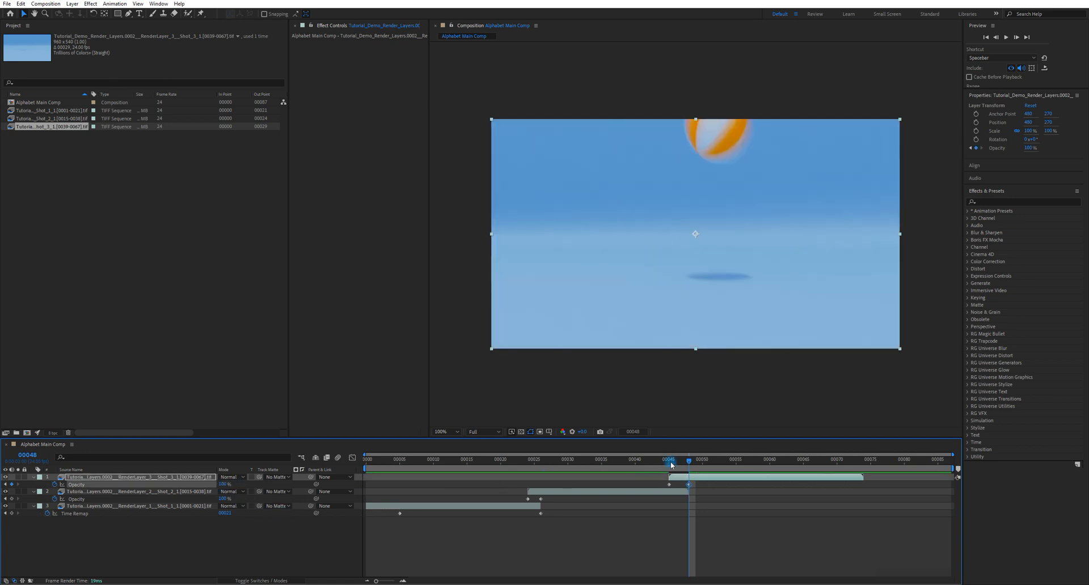
Step: Play the comp from frame 0 and examine the crossfade between the Shot_2_1 and Shot_3_1 layers frame by frame
{"action": "left_click_drag", "start_coordinate": [688, 462], "coordinate": [342, 464]}
{"action": "key", "text": "space"}
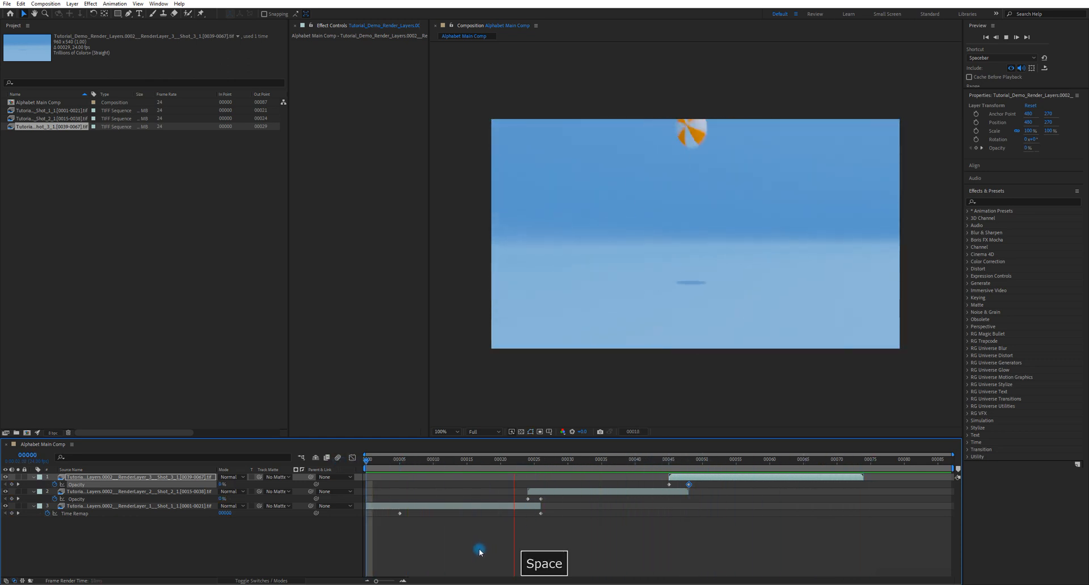
{"action": "key", "text": "space"}
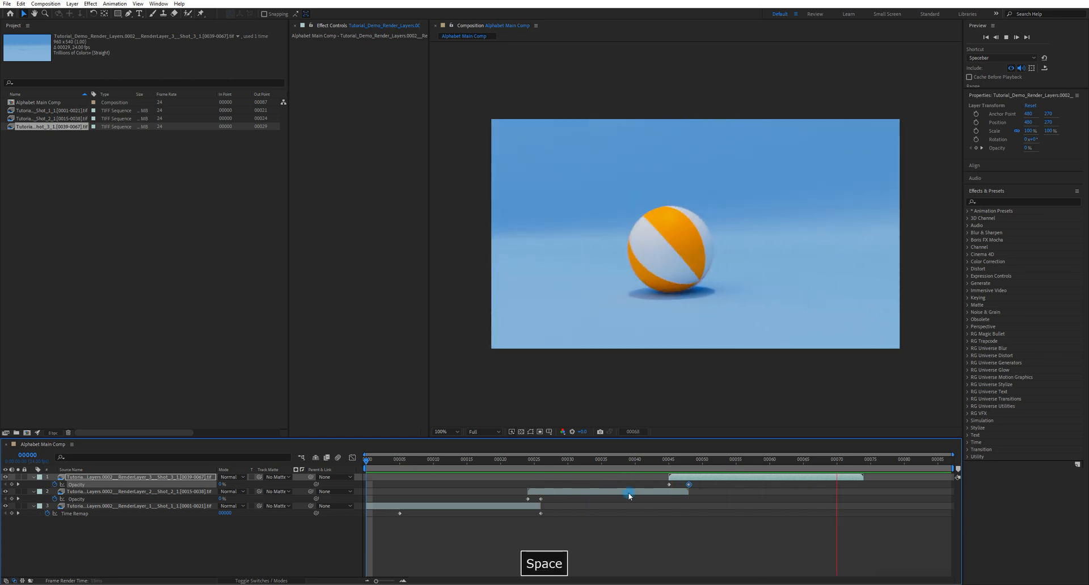
{"action": "scroll", "coordinate": [703, 481], "scroll_direction": "up", "scroll_amount": 3}
{"action": "mouse_move", "coordinate": [516, 465]}
{"action": "left_mouse_down"}
{"action": "mouse_move", "coordinate": [538, 465]}
{"action": "mouse_move", "coordinate": [484, 461]}
{"action": "mouse_move", "coordinate": [730, 500]}
{"action": "mouse_move", "coordinate": [466, 494]}
{"action": "mouse_move", "coordinate": [822, 498]}
{"action": "mouse_move", "coordinate": [437, 496]}
{"action": "mouse_move", "coordinate": [802, 501]}
{"action": "mouse_move", "coordinate": [515, 464]}
{"action": "left_mouse_up"}
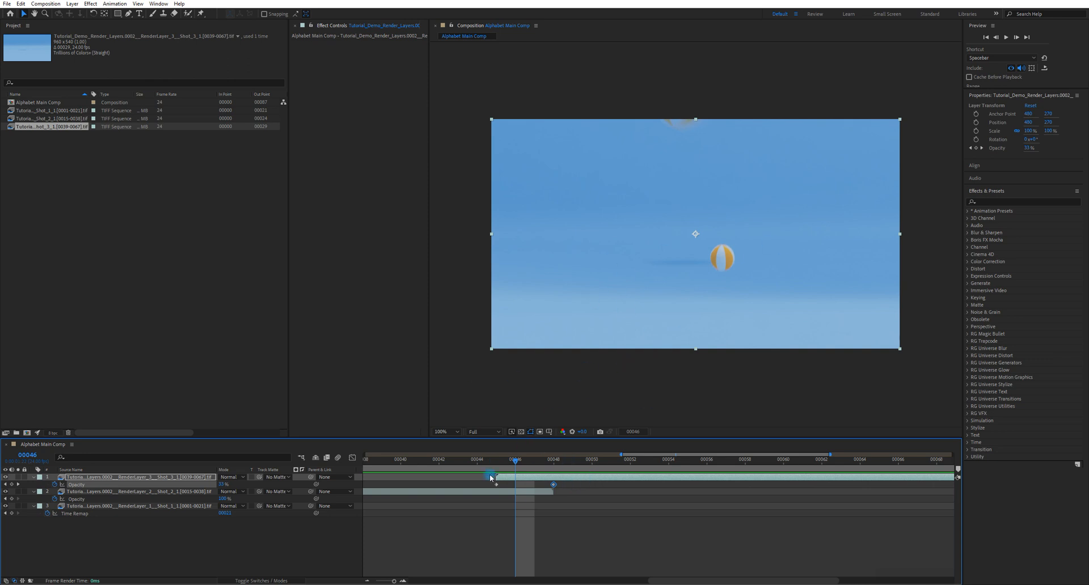
{"action": "left_click_drag", "start_coordinate": [514, 464], "coordinate": [451, 484]}
{"action": "scroll", "coordinate": [477, 499], "scroll_direction": "down", "scroll_amount": 3}
{"action": "key", "text": "space"}
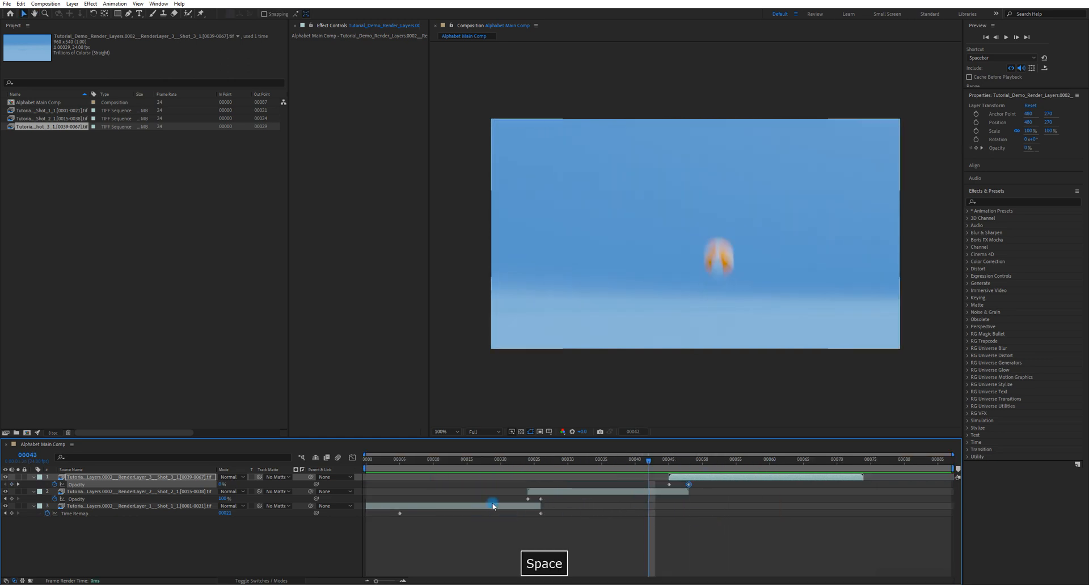
{"action": "scroll", "coordinate": [532, 492], "scroll_direction": "up", "scroll_amount": 3}
{"action": "left_click_drag", "start_coordinate": [523, 461], "coordinate": [652, 499]}
{"action": "key", "text": "semicolon"}
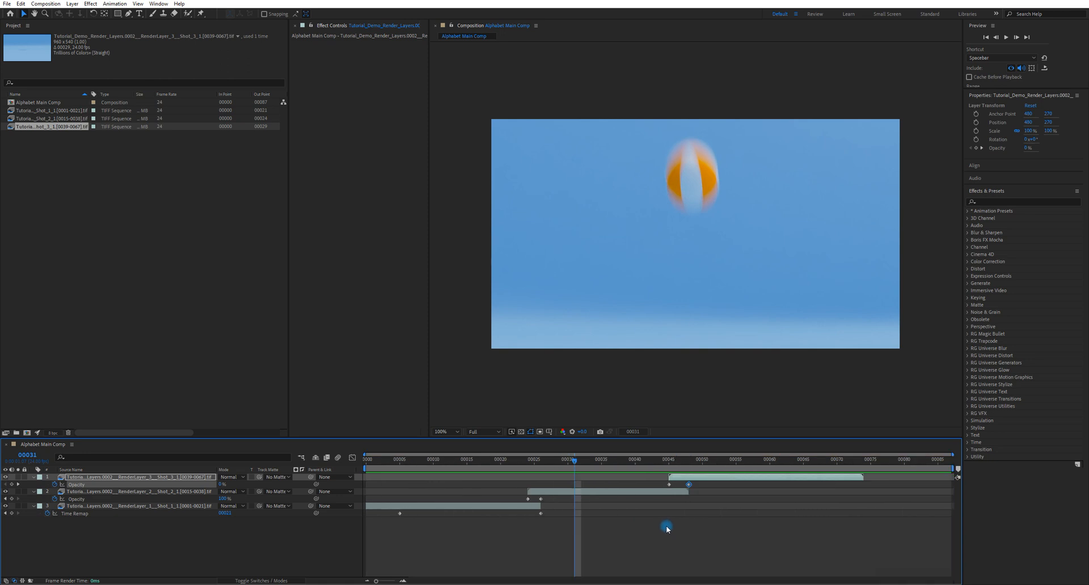
{"action": "left_click", "coordinate": [667, 540]}
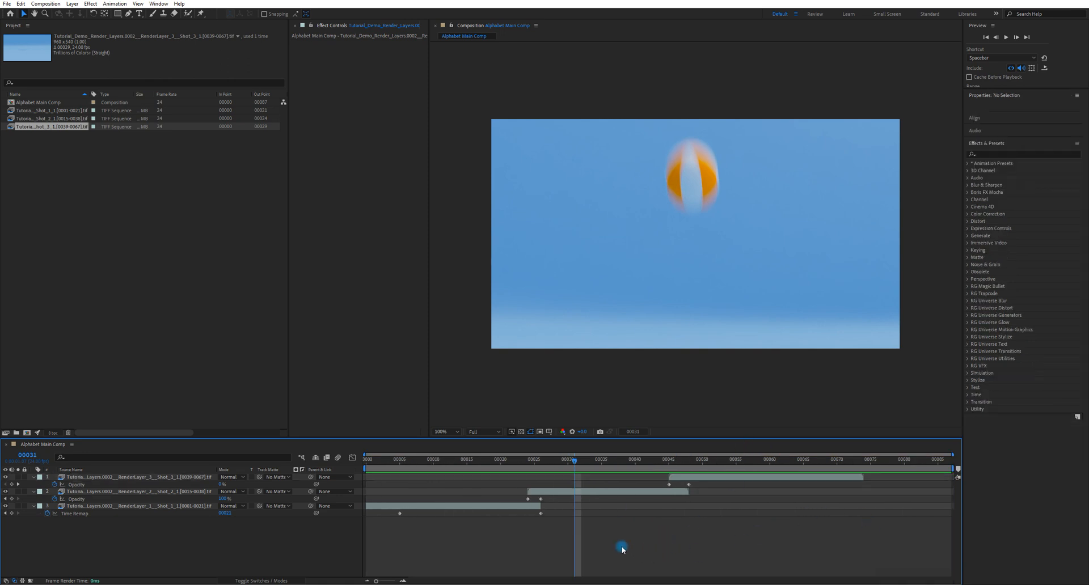
Step: Apply Freeze On Last Frame to the Shot_3_1 layer and scrub through its held ending to frame 84
{"action": "left_click", "coordinate": [834, 478]}
{"action": "left_click_drag", "start_coordinate": [856, 462], "coordinate": [916, 475]}
{"action": "left_click", "coordinate": [853, 462]}
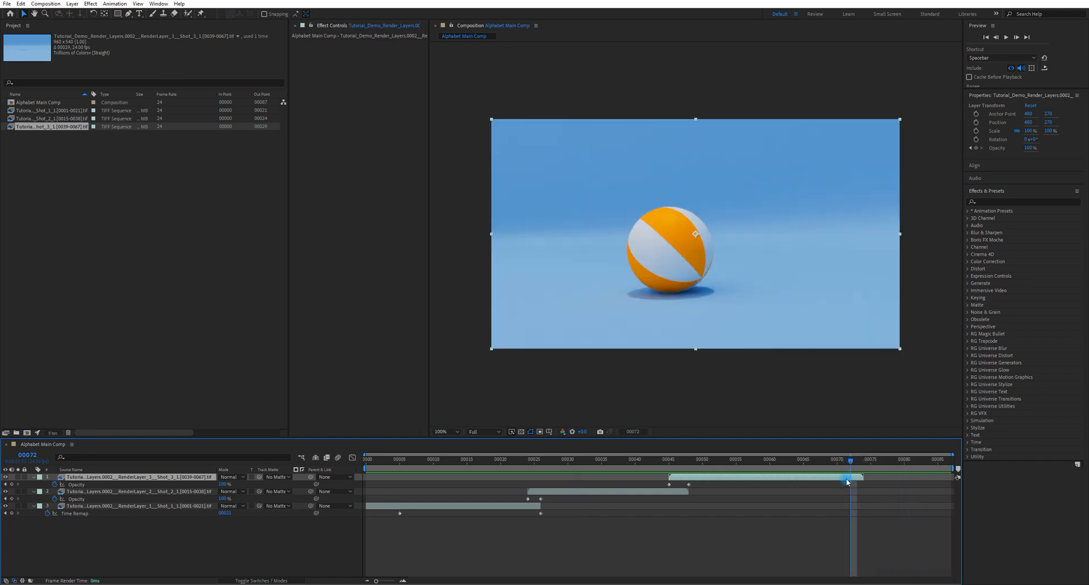
{"action": "right_click", "coordinate": [846, 482]}
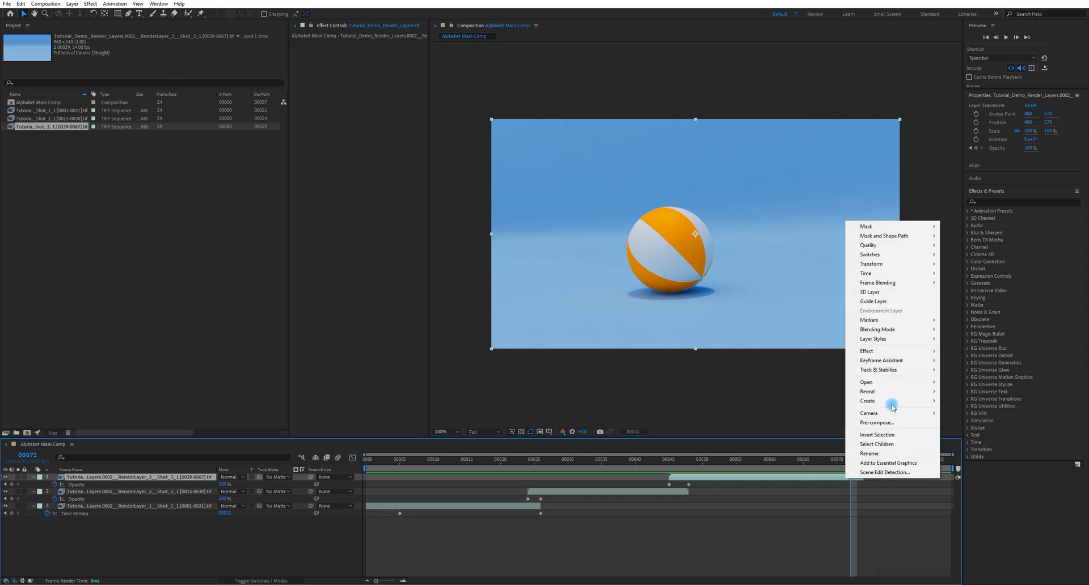
{"action": "mouse_move", "coordinate": [899, 276]}
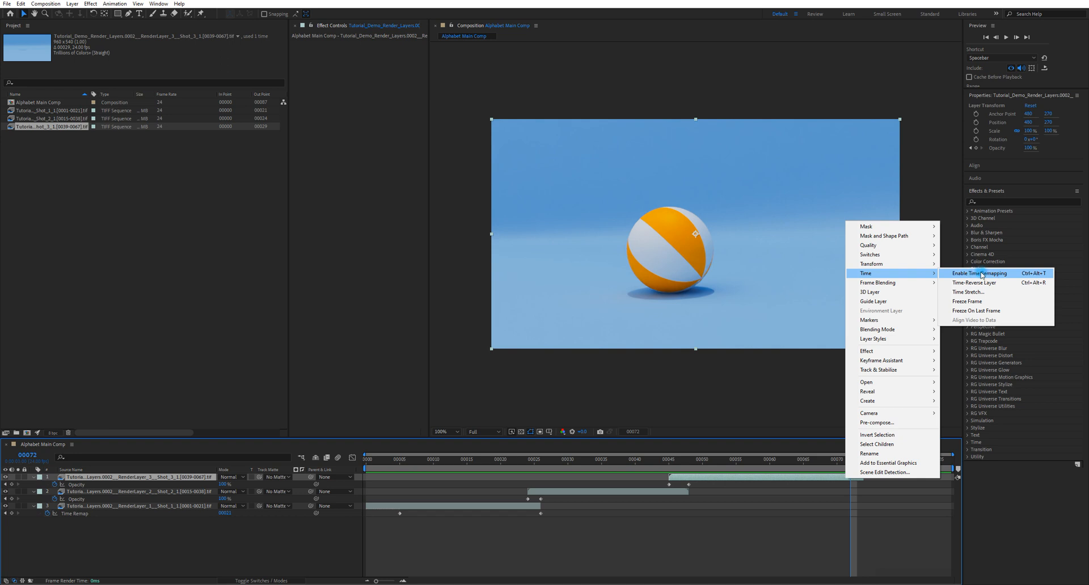
{"action": "left_click", "coordinate": [983, 311]}
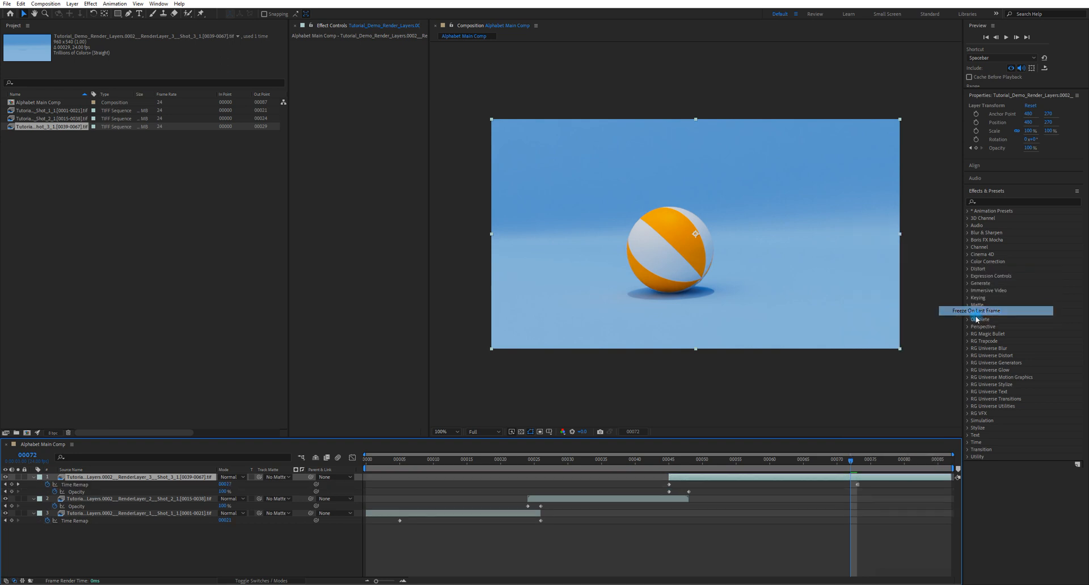
{"action": "left_click_drag", "start_coordinate": [855, 462], "coordinate": [856, 486]}
{"action": "left_click", "coordinate": [857, 486]}
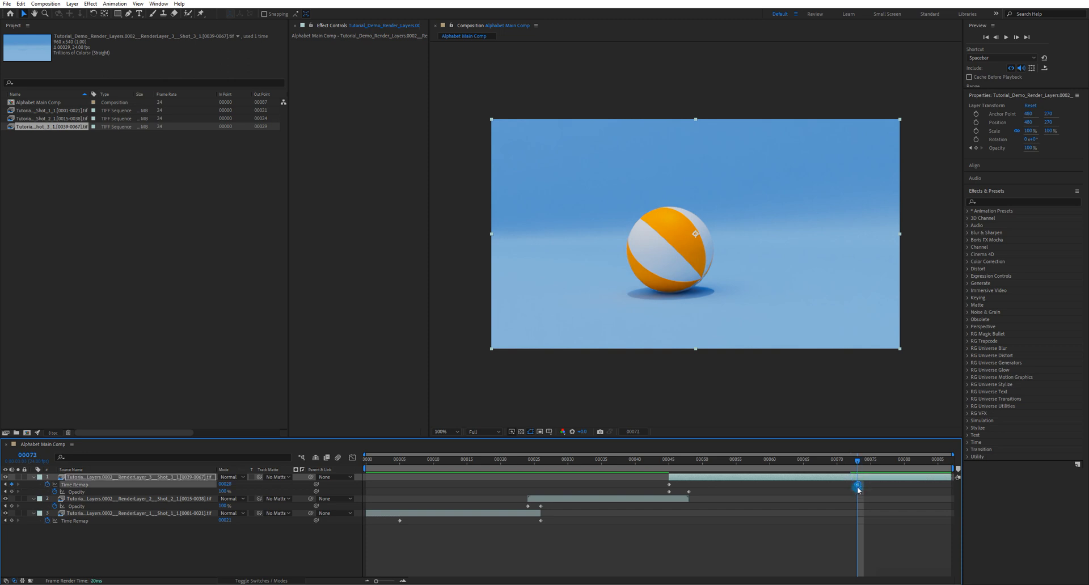
{"action": "left_click_drag", "start_coordinate": [859, 466], "coordinate": [928, 478]}
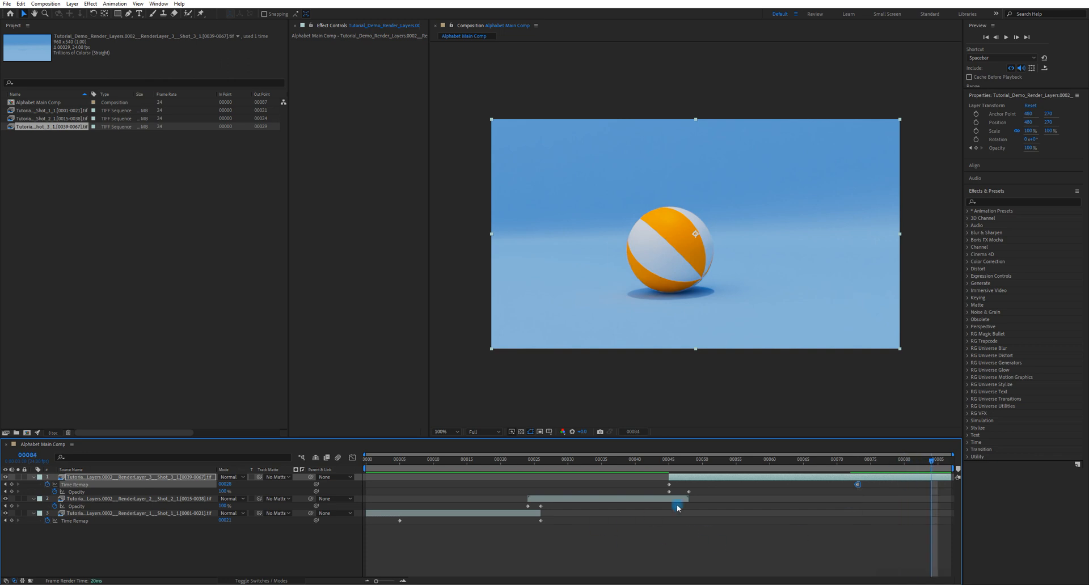
Step: Shift all three shot layers three frames later together with their keyframes, so Shot_1_1 starts at frame 3, and reveal their keyframes
{"action": "left_click_drag", "start_coordinate": [492, 551], "coordinate": [697, 487]}
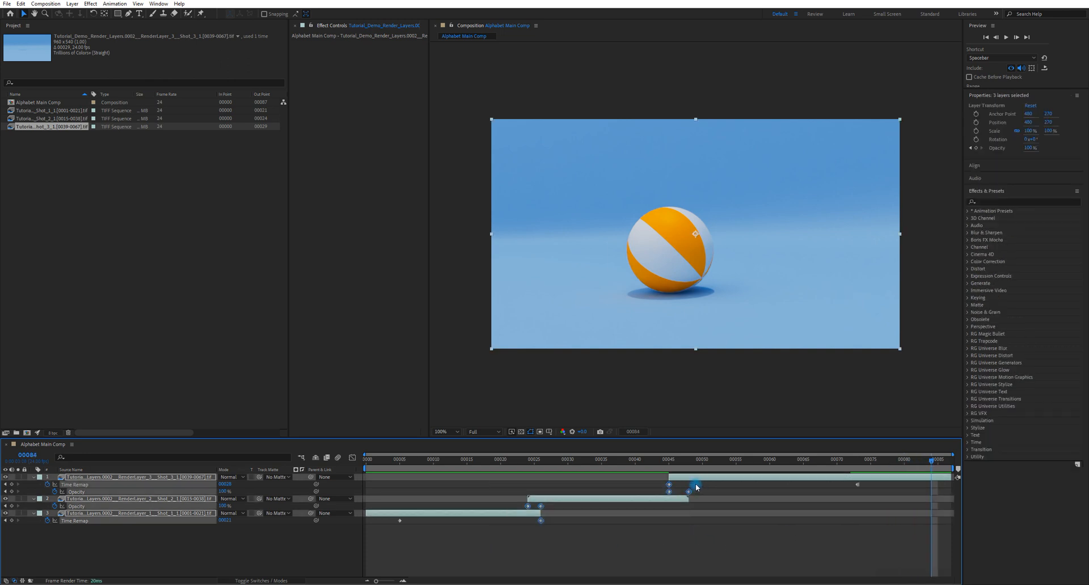
{"action": "key", "text": "m"}
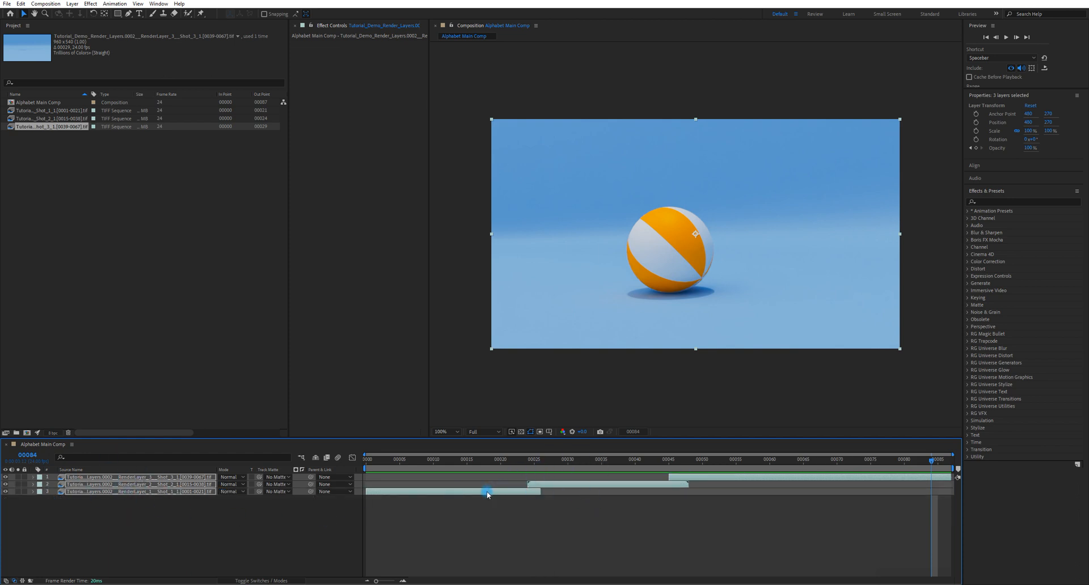
{"action": "mouse_move", "coordinate": [487, 495]}
{"action": "left_mouse_down"}
{"action": "mouse_move", "coordinate": [513, 494]}
{"action": "mouse_move", "coordinate": [501, 495]}
{"action": "left_mouse_up"}
{"action": "key", "text": "u"}
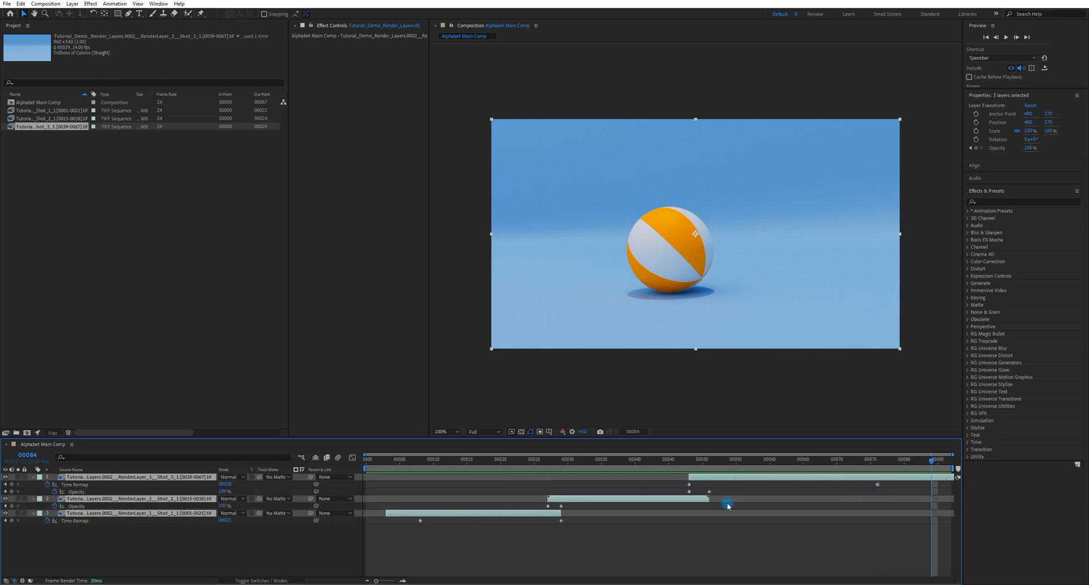
Step: Extend the start of the Shot_1_1 layer back to frame 0 and preview the comp from the beginning
{"action": "left_click_drag", "start_coordinate": [888, 465], "coordinate": [375, 536]}
{"action": "left_click", "coordinate": [374, 536]}
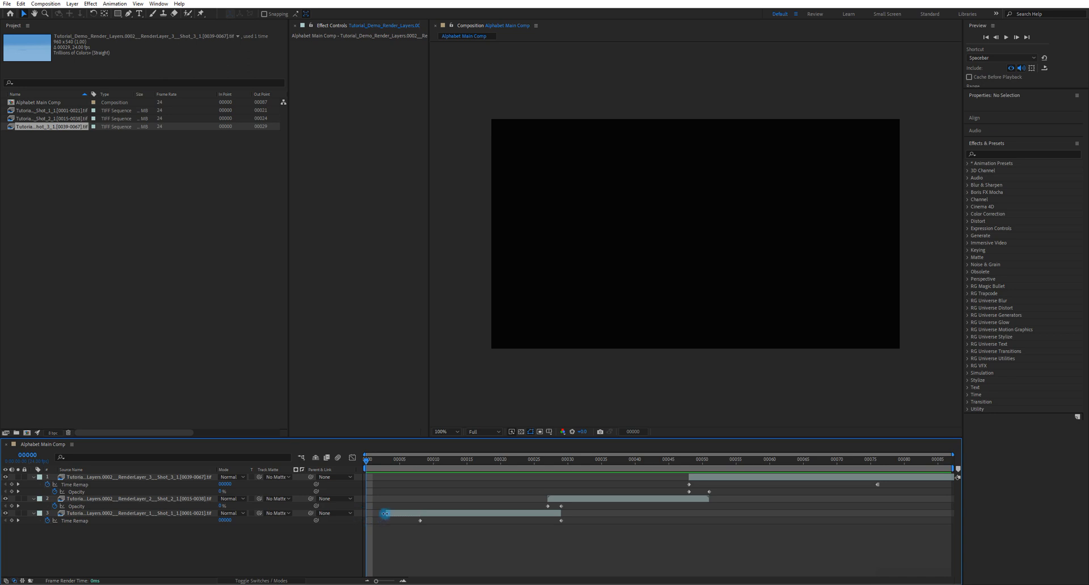
{"action": "left_click", "coordinate": [403, 515]}
{"action": "left_click_drag", "start_coordinate": [379, 514], "coordinate": [366, 514]}
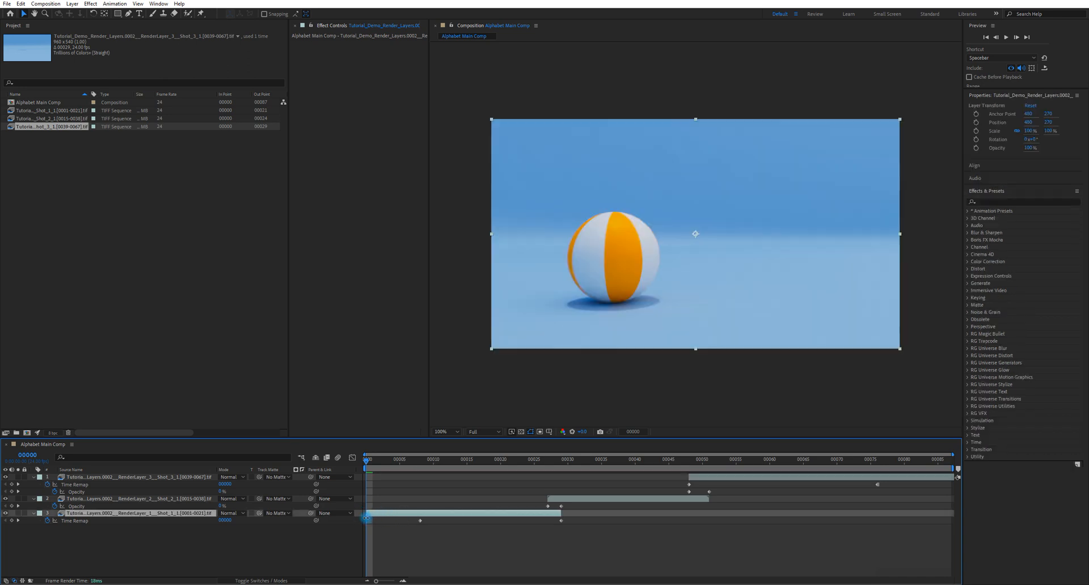
{"action": "left_click_drag", "start_coordinate": [371, 465], "coordinate": [258, 451]}
{"action": "key", "text": "space"}
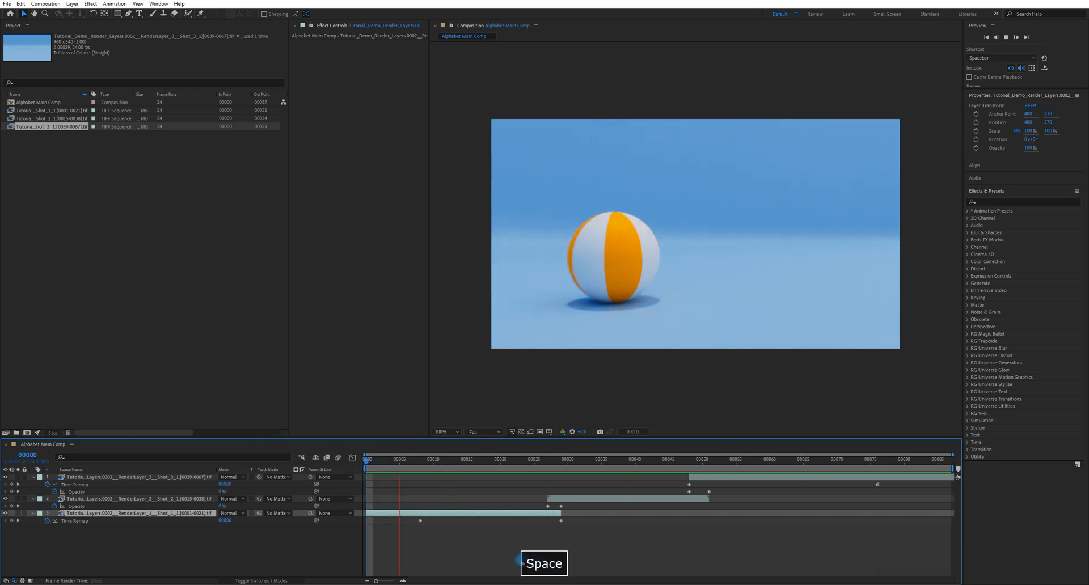
{"action": "left_click", "coordinate": [486, 565]}
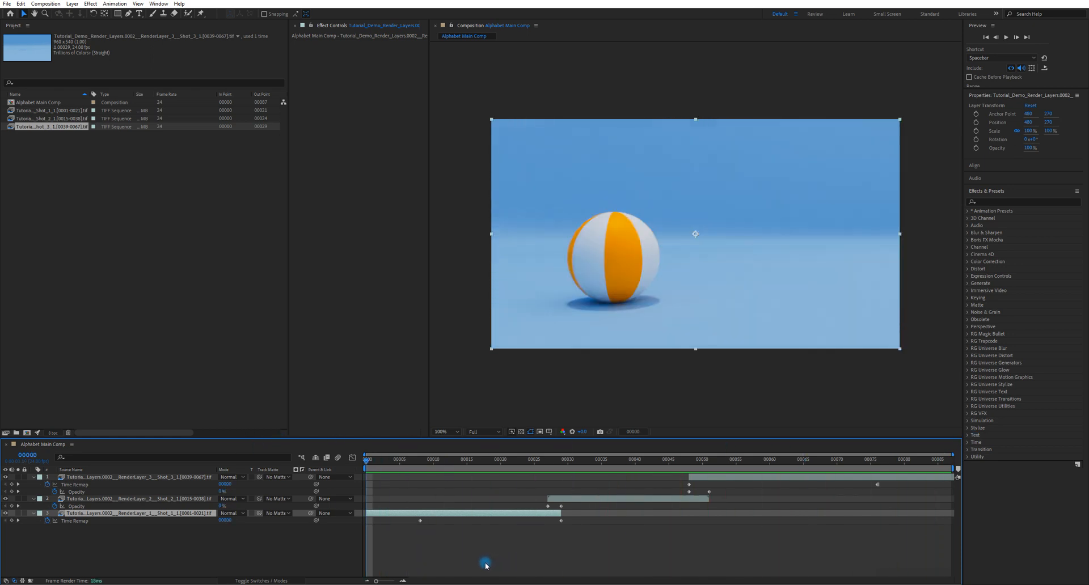
{"action": "left_click", "coordinate": [610, 540]}
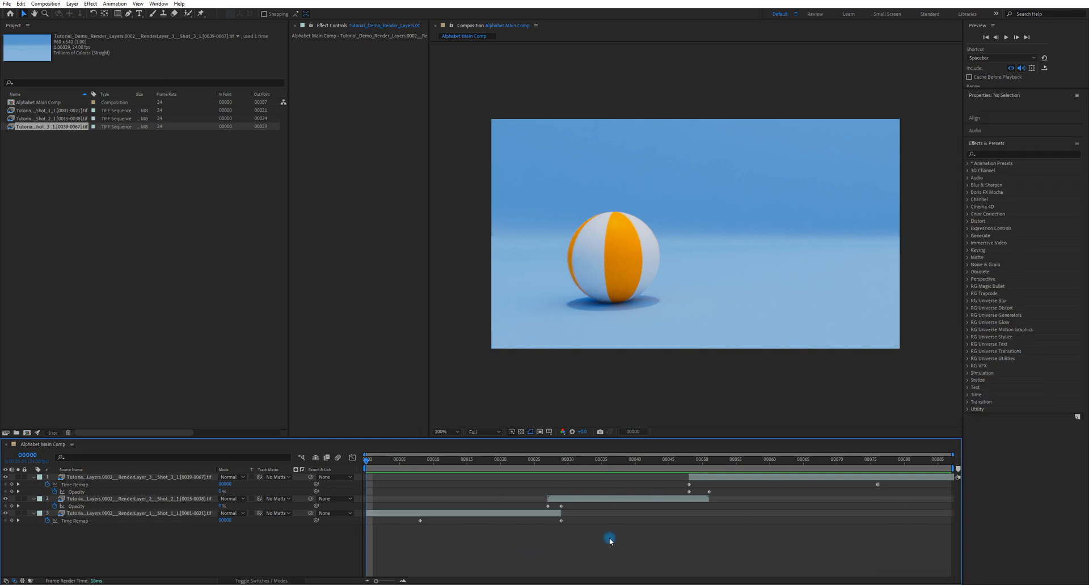
{"action": "left_click", "coordinate": [388, 523]}
{"action": "left_click", "coordinate": [387, 515]}
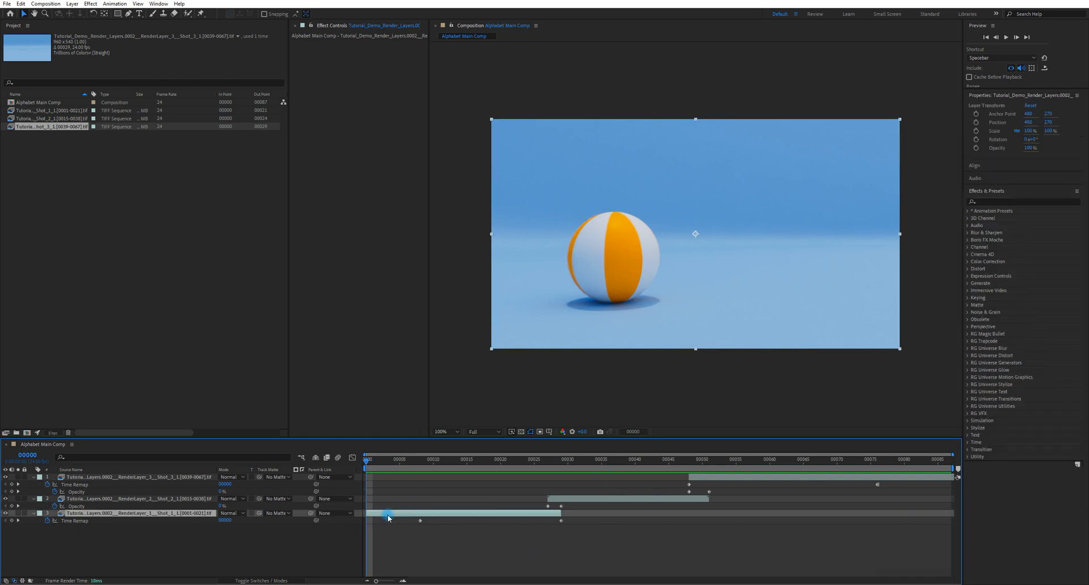
{"action": "left_click", "coordinate": [266, 551]}
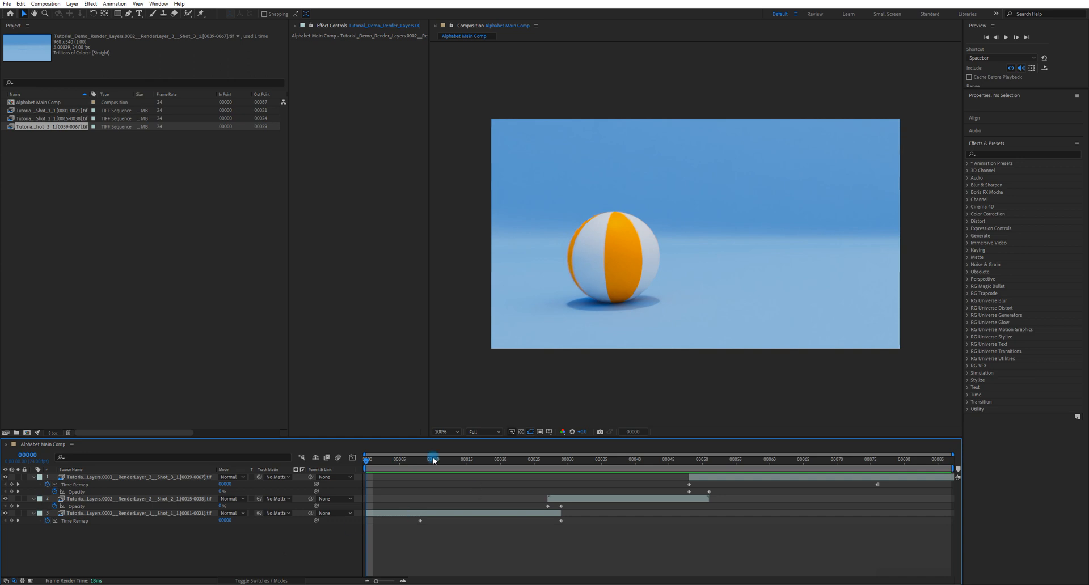
{"action": "left_click", "coordinate": [385, 462]}
{"action": "left_click_drag", "start_coordinate": [384, 462], "coordinate": [316, 460]}
{"action": "left_click", "coordinate": [370, 515]}
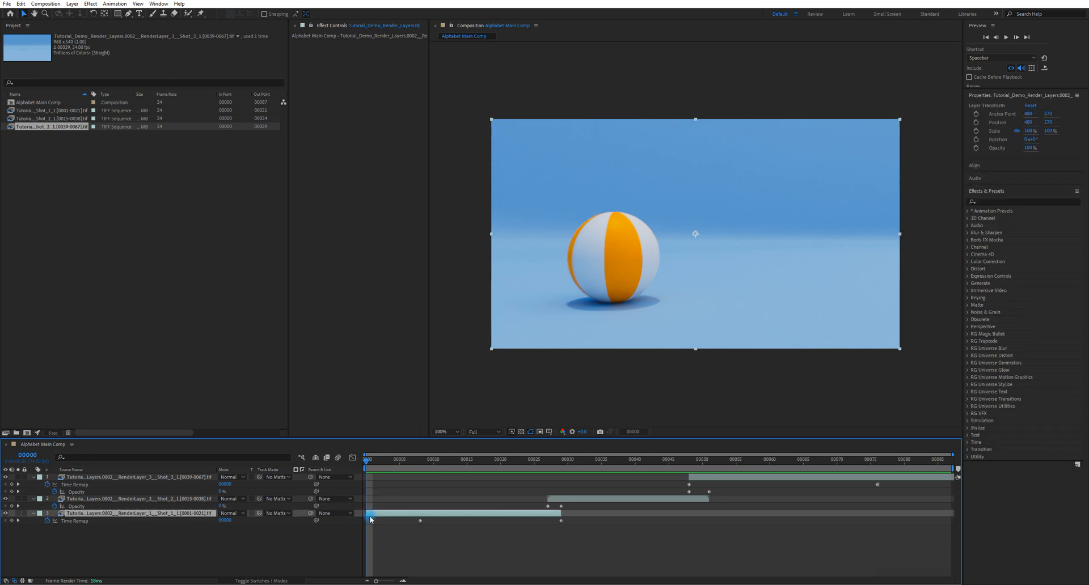
{"action": "left_click", "coordinate": [262, 548]}
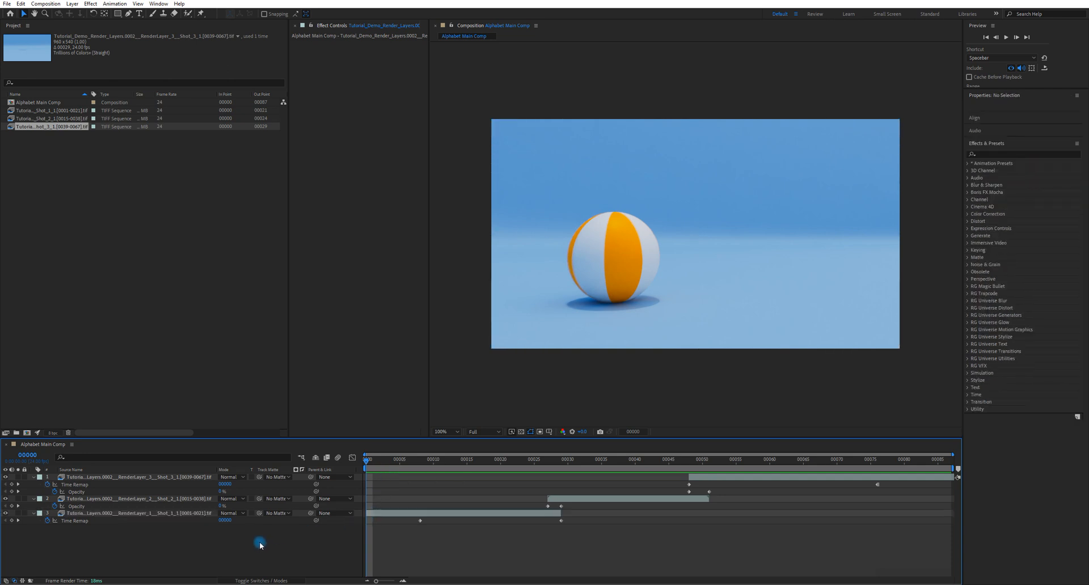
Step: Create a comp-sized black solid (color 000000) as a new layer above the three shots in Alphabet Main Comp
{"action": "right_click", "coordinate": [200, 560]}
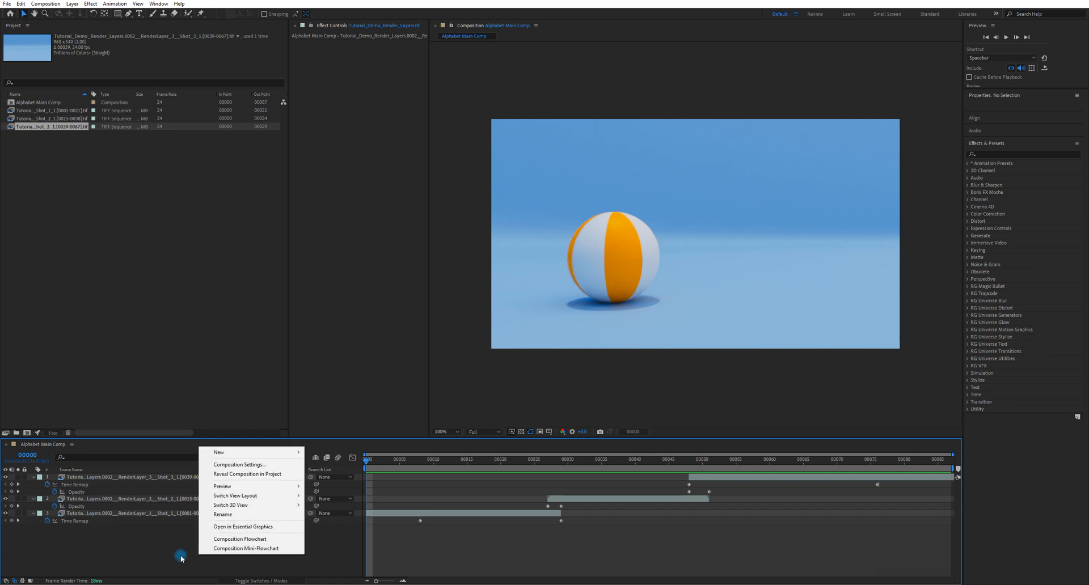
{"action": "mouse_move", "coordinate": [258, 452]}
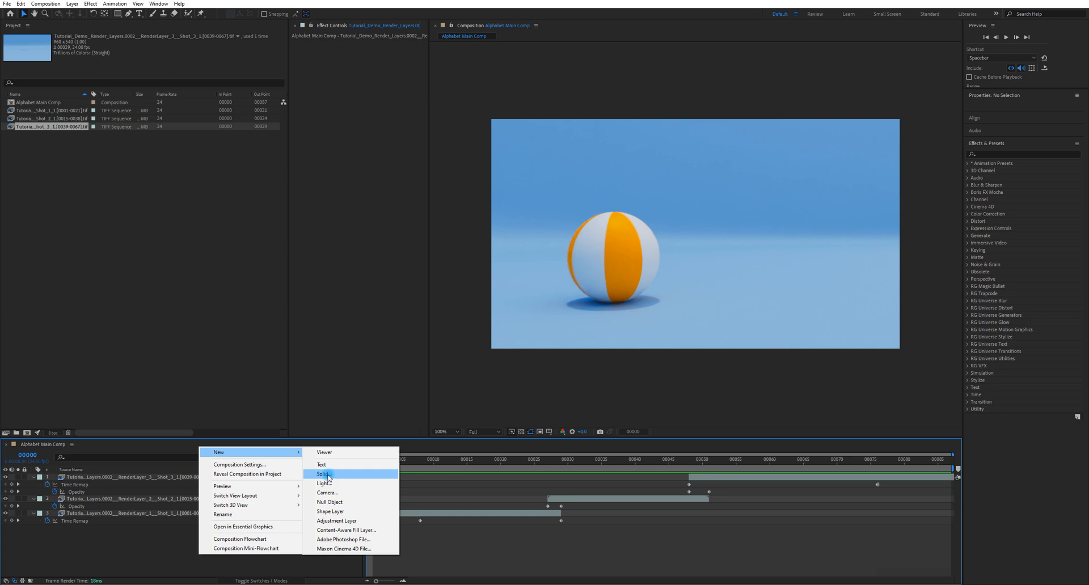
{"action": "left_click", "coordinate": [328, 478]}
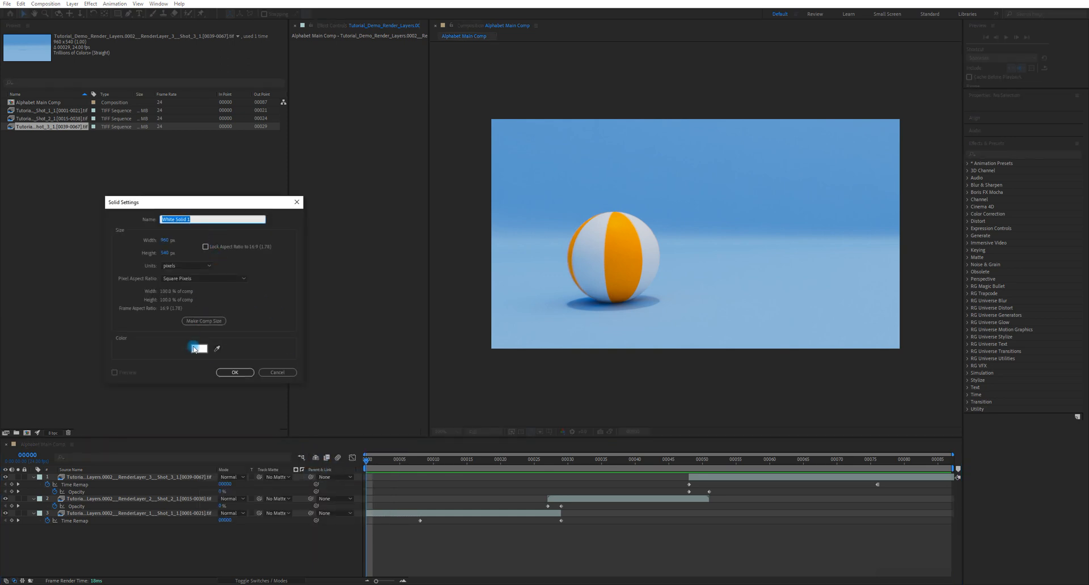
{"action": "left_click", "coordinate": [195, 348]}
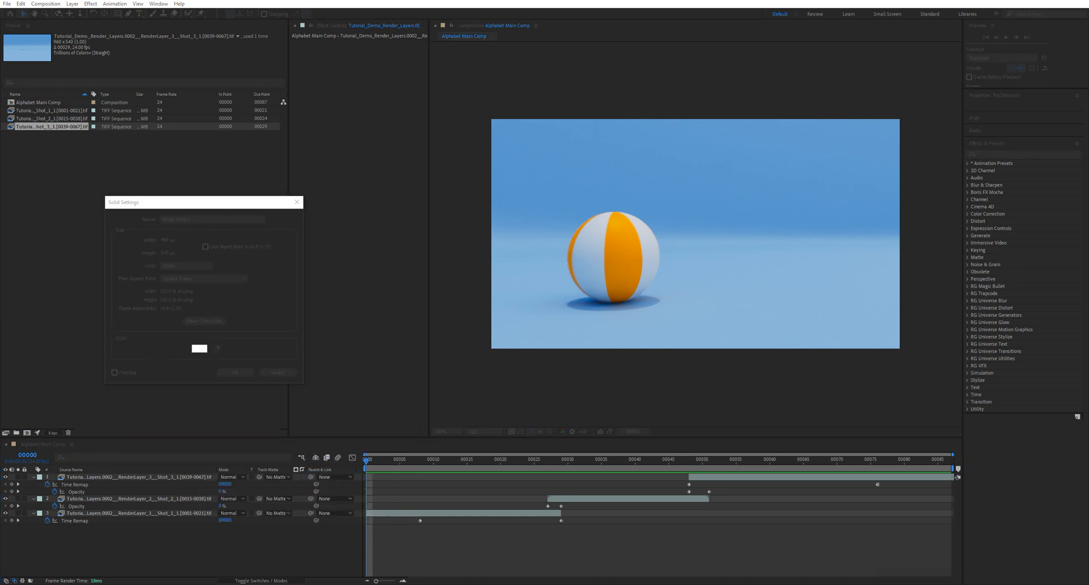
{"action": "left_click_drag", "start_coordinate": [634, 248], "coordinate": [489, 263]}
{"action": "type", "text": "000000"}
{"action": "left_click", "coordinate": [535, 279]}
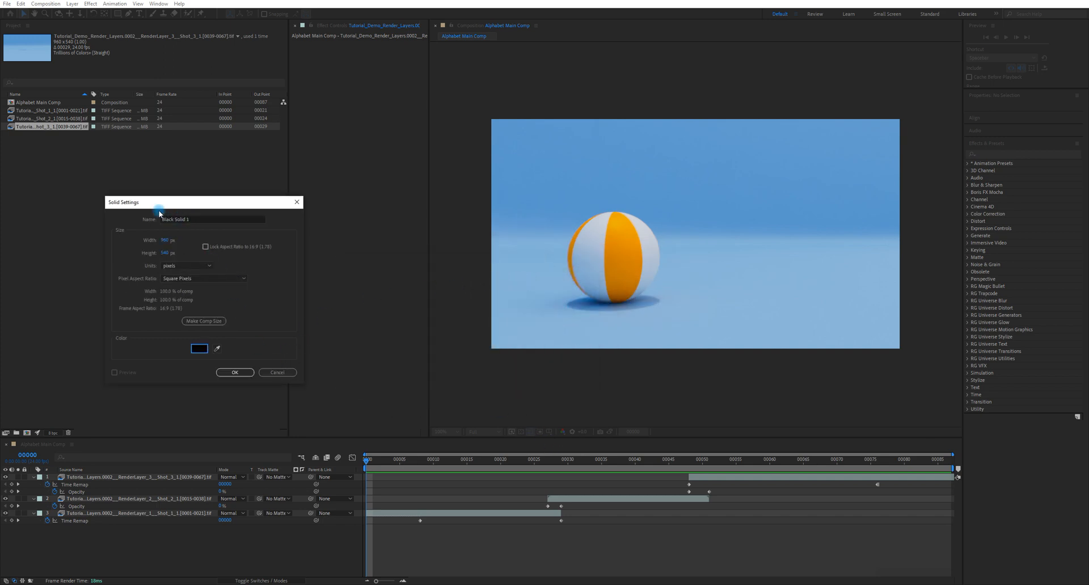
{"action": "left_click", "coordinate": [231, 372]}
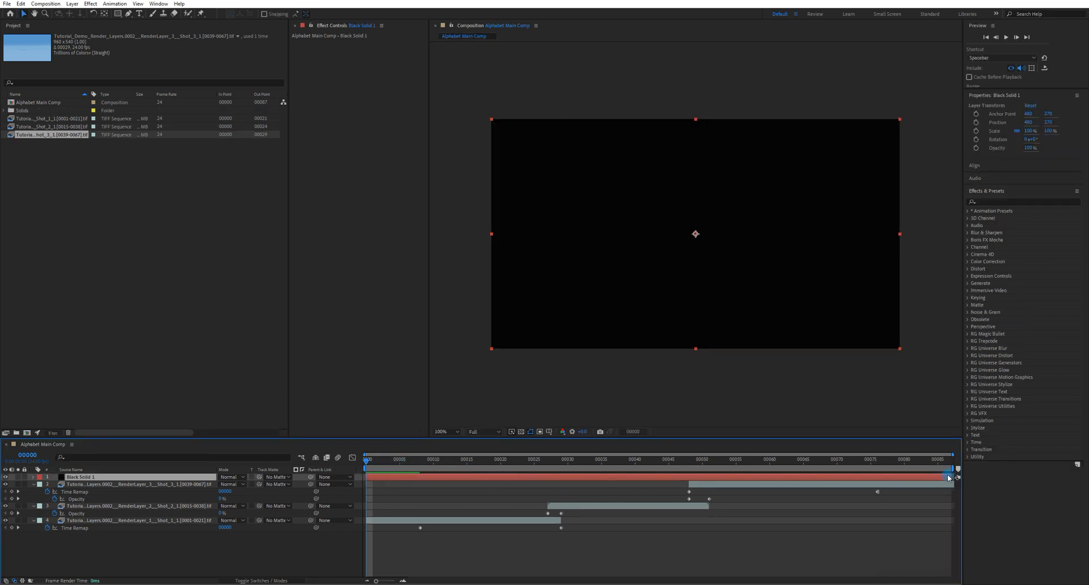
Step: Trim the black solid to end at frame 8 and set its first Opacity keyframe at 100% on frame 0
{"action": "left_click_drag", "start_coordinate": [951, 476], "coordinate": [425, 527]}
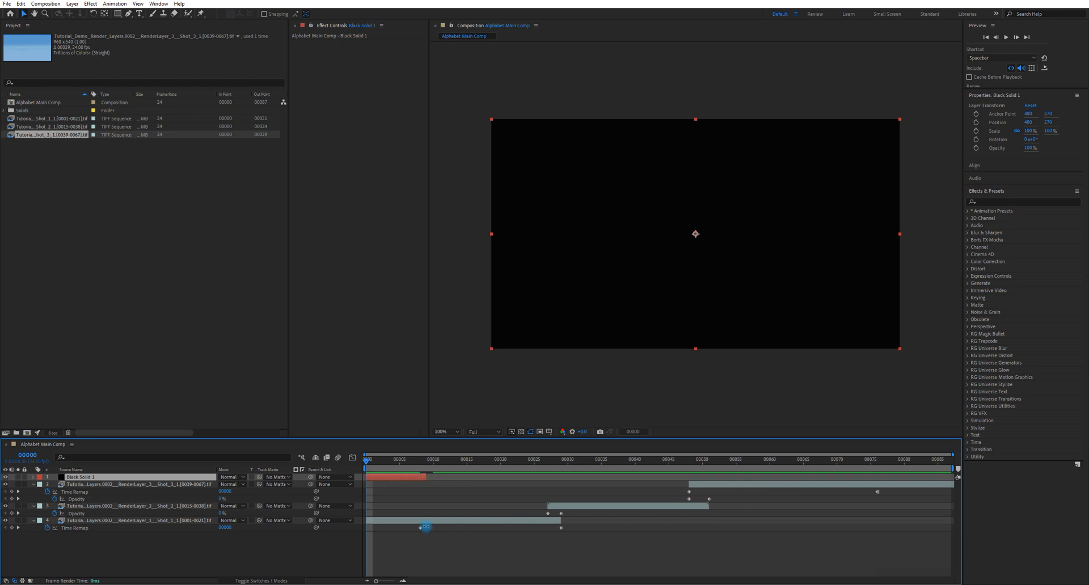
{"action": "left_click_drag", "start_coordinate": [409, 470], "coordinate": [347, 470]}
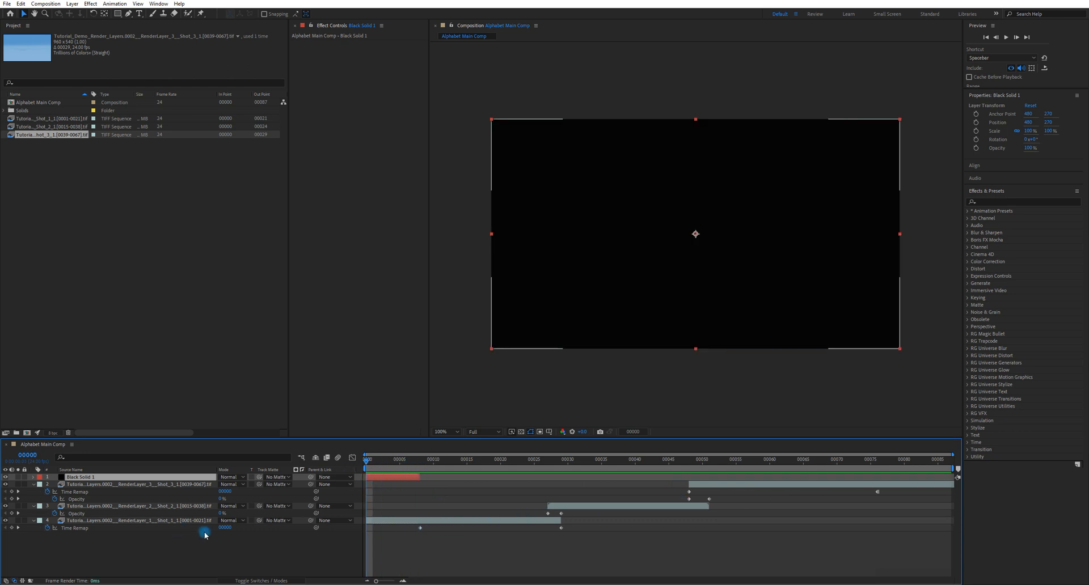
{"action": "key", "text": "t"}
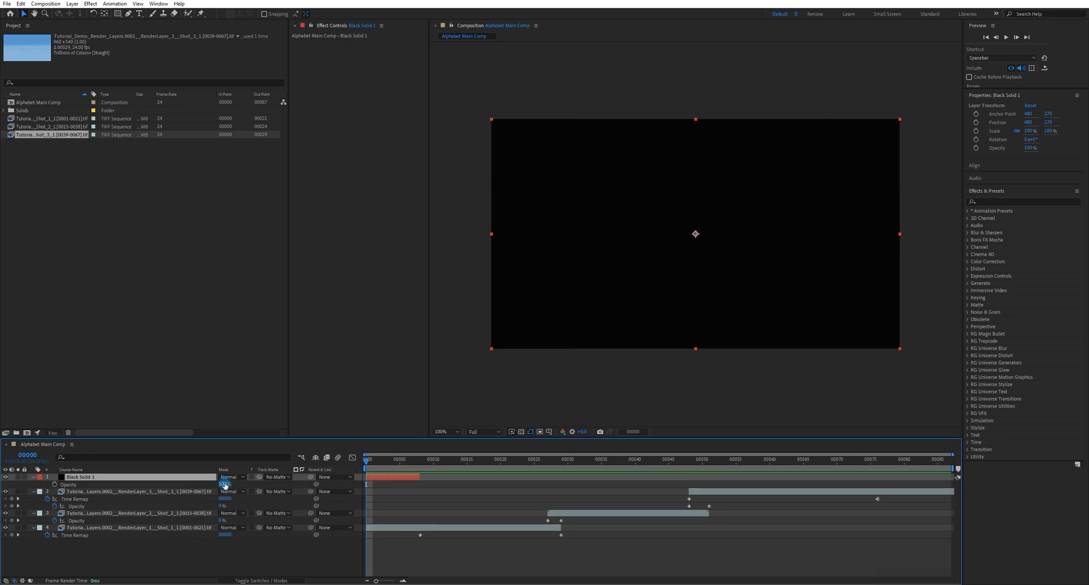
{"action": "left_click", "coordinate": [55, 485]}
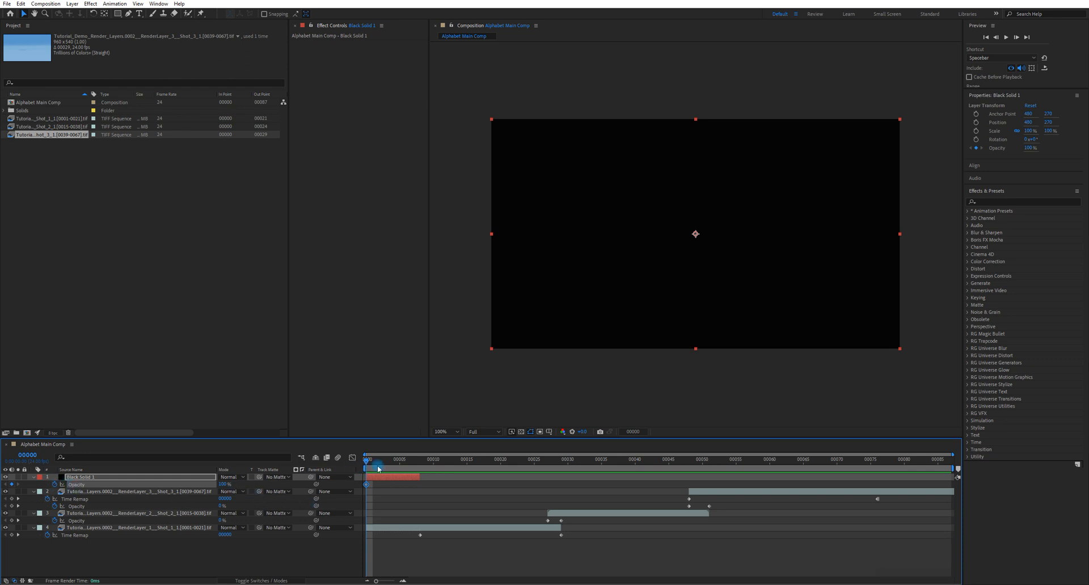
Step: Keyframe the black solid's Opacity at 0% on frame 8 to complete the opening fade from black
{"action": "left_click_drag", "start_coordinate": [378, 468], "coordinate": [420, 464]}
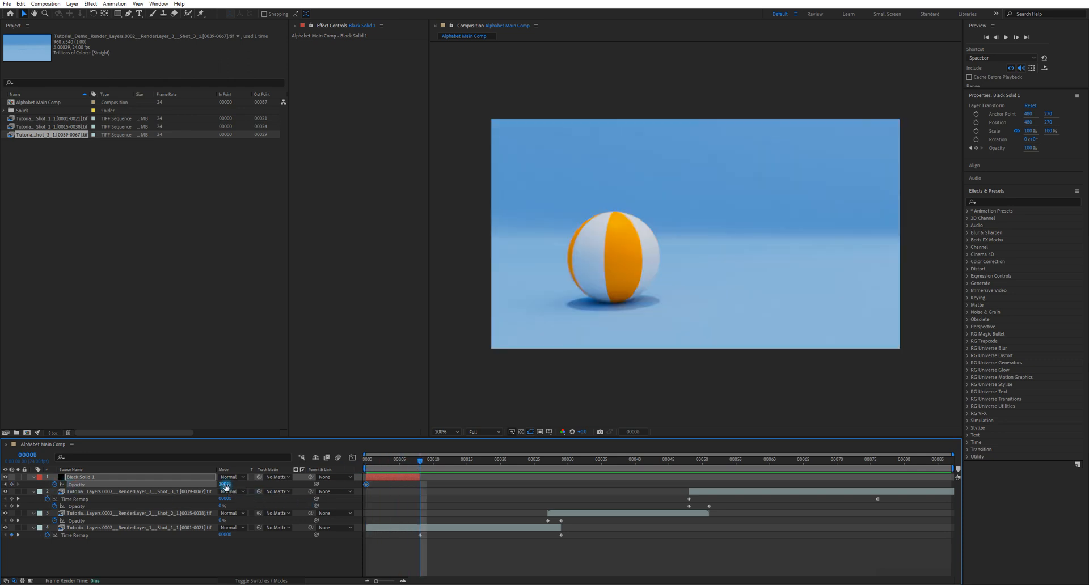
{"action": "left_click", "coordinate": [258, 486]}
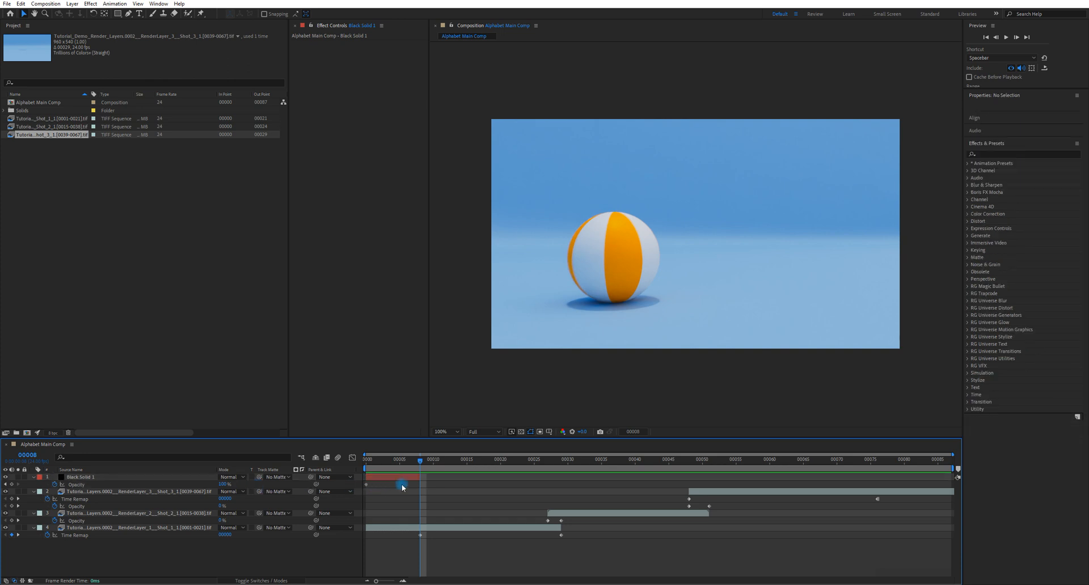
{"action": "left_click", "coordinate": [225, 485]}
{"action": "type", "text": "0"}
{"action": "key", "text": "Return"}
Step: Play the comp from frame 0 and examine the opening fade from black, including frame 4
{"action": "left_click_drag", "start_coordinate": [390, 462], "coordinate": [429, 470]}
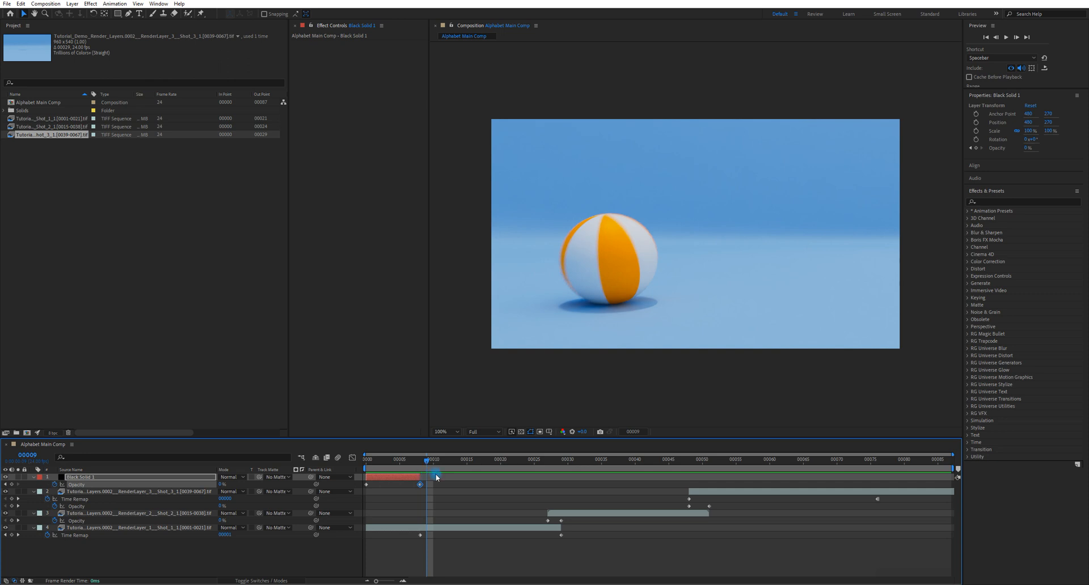
{"action": "key", "text": "space"}
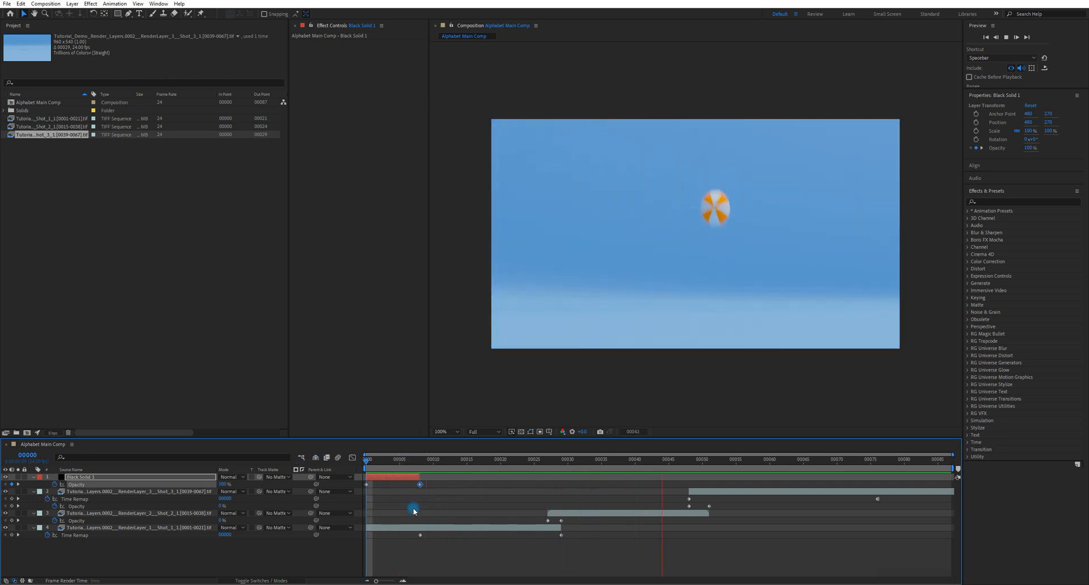
{"action": "key", "text": "space"}
{"action": "left_click", "coordinate": [396, 466]}
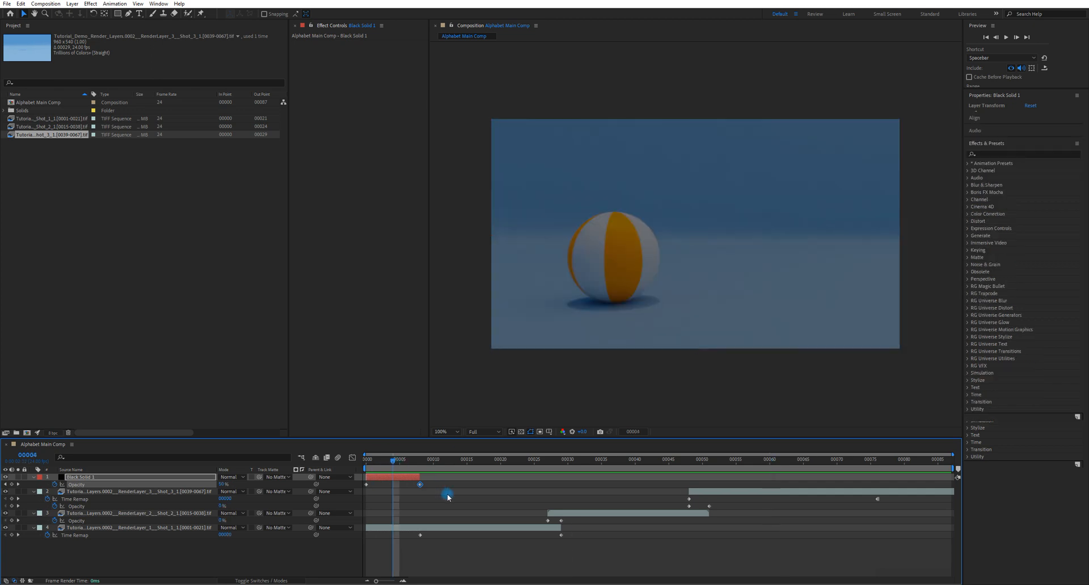
Step: Duplicate the Black Solid 1 layer and move the copy so it starts at frame 76
{"action": "left_click", "coordinate": [100, 480]}
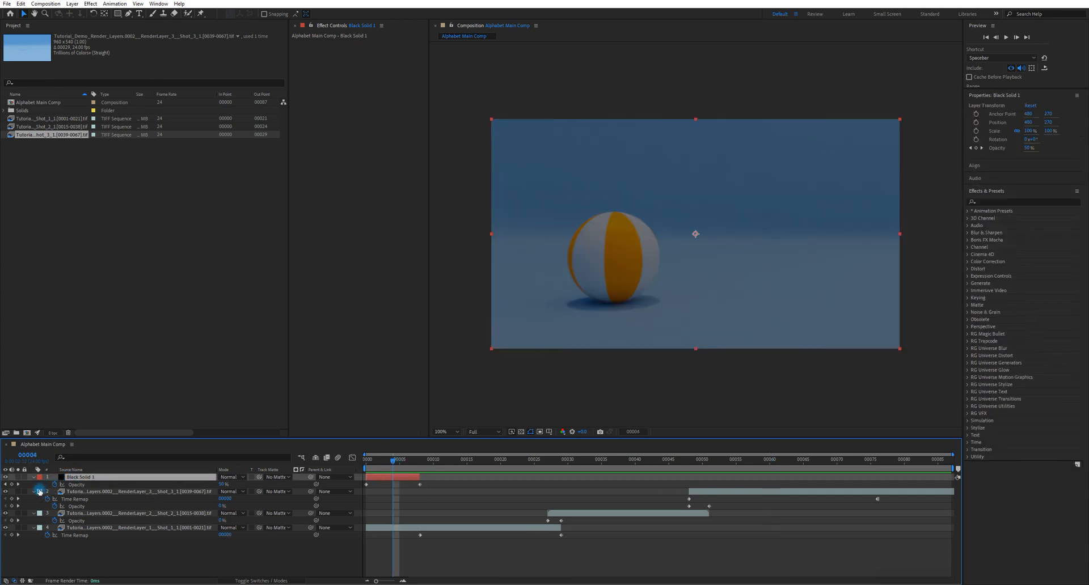
{"action": "key", "text": "ctrl+d"}
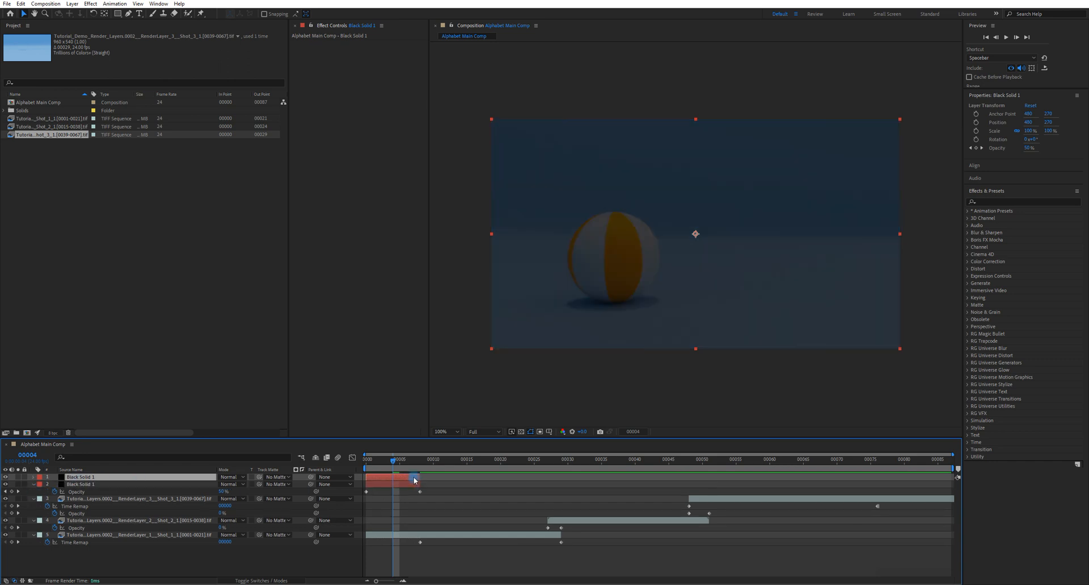
{"action": "left_click_drag", "start_coordinate": [423, 479], "coordinate": [913, 482]}
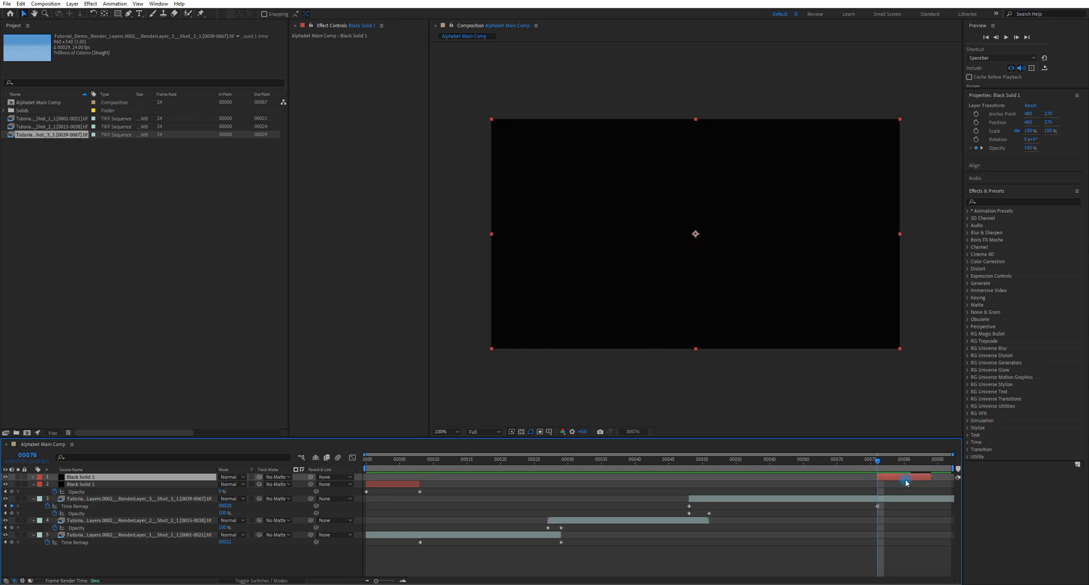
Step: Reverse the duplicated solid's fade by setting its Opacity keyframes to 0% at frame 76 and 100% at frame 84
{"action": "key", "text": "t"}
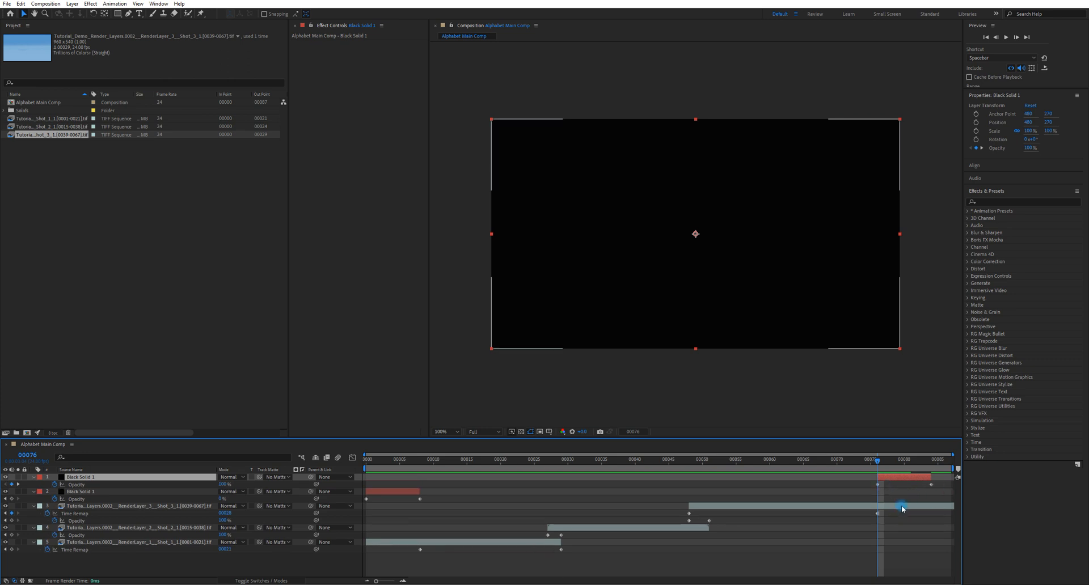
{"action": "left_click", "coordinate": [878, 486]}
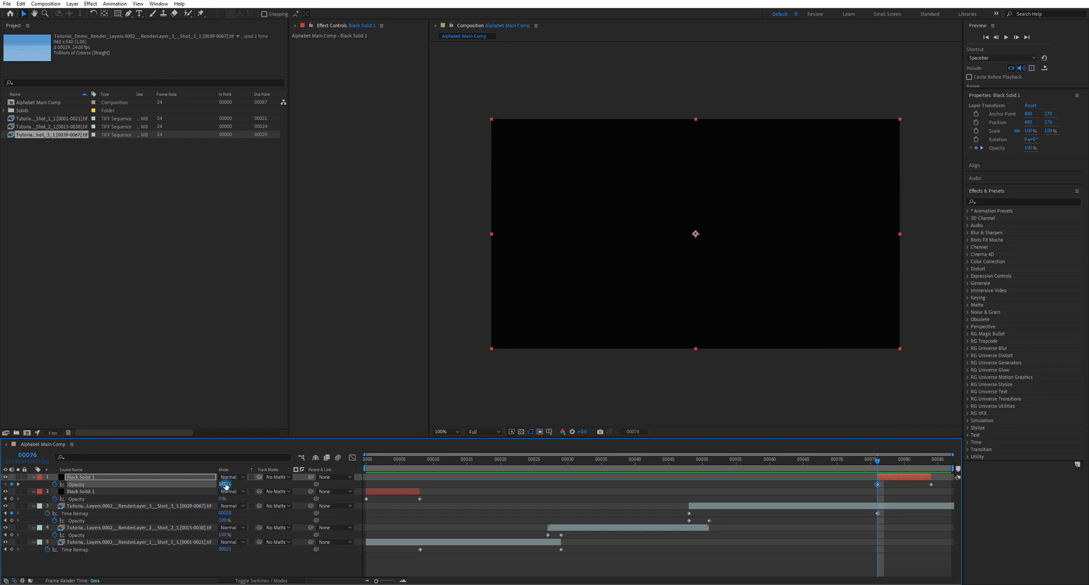
{"action": "left_click_drag", "start_coordinate": [225, 485], "coordinate": [88, 496]}
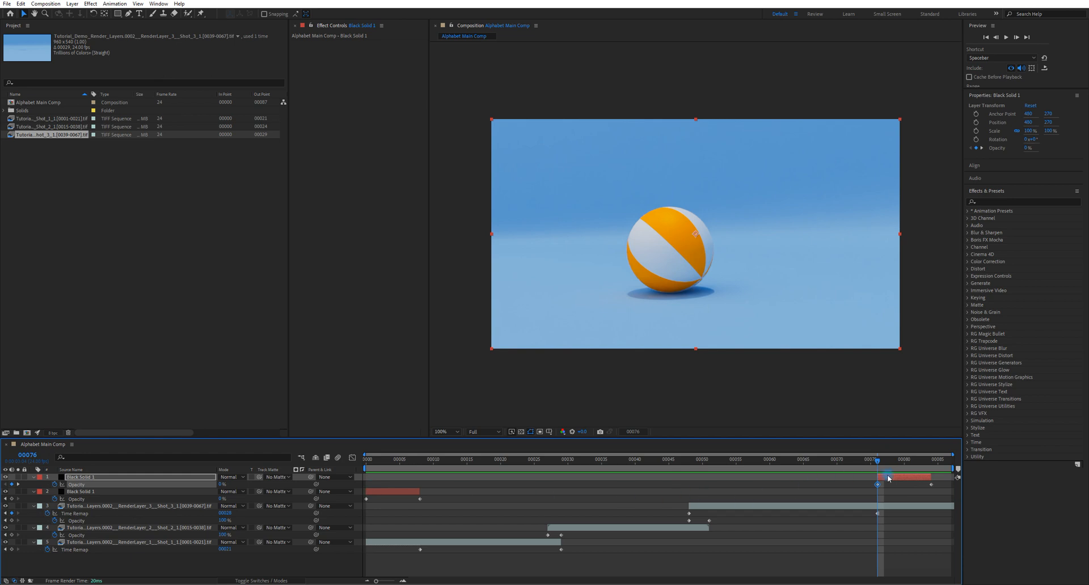
{"action": "left_click_drag", "start_coordinate": [930, 462], "coordinate": [951, 464]}
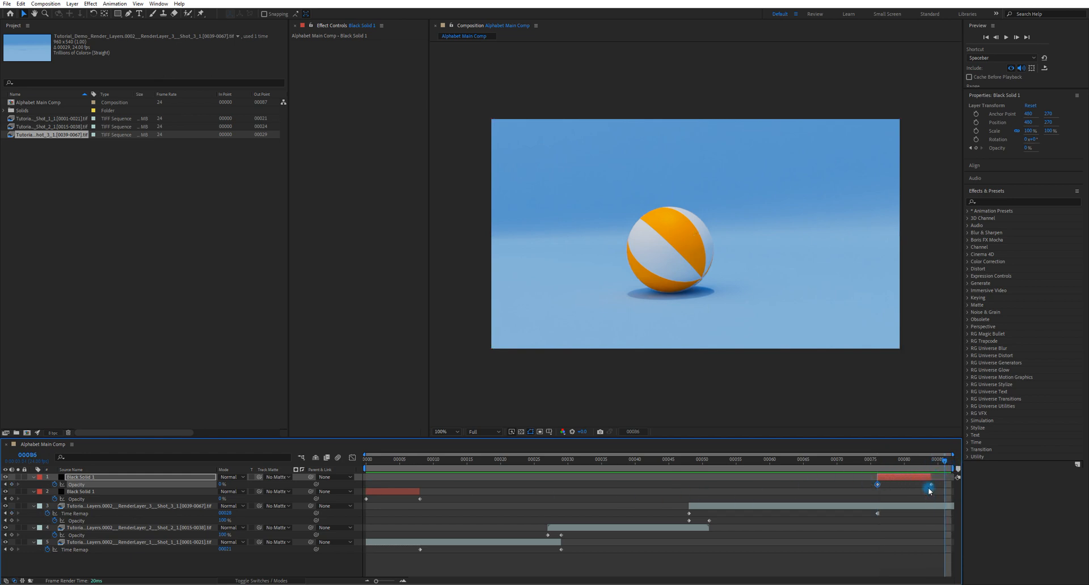
{"action": "left_click", "coordinate": [931, 462]}
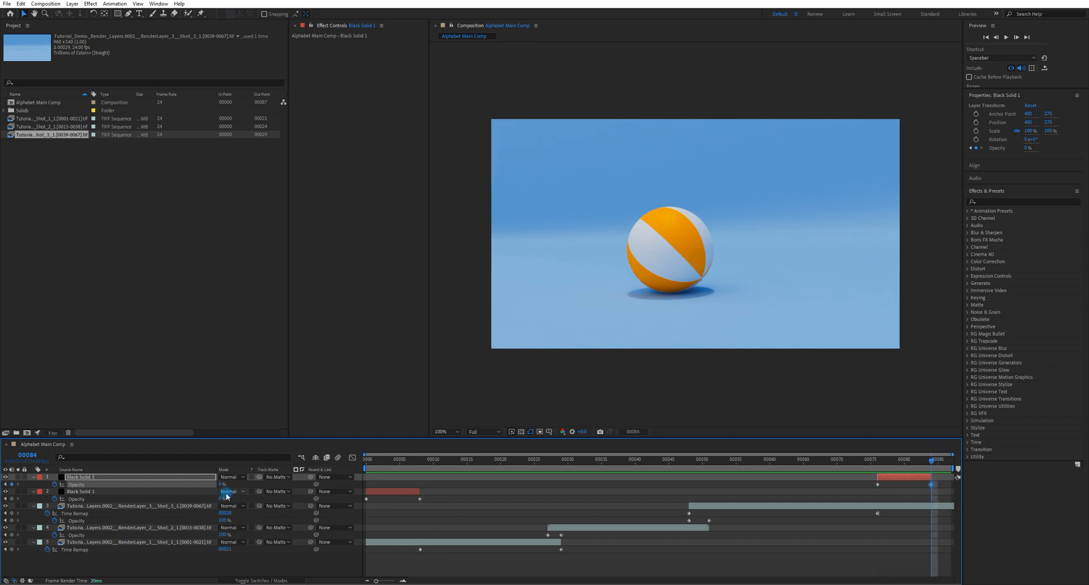
{"action": "left_click_drag", "start_coordinate": [219, 484], "coordinate": [496, 492]}
Step: Extend the end of the duplicated black solid to the end of the comp and play the whole comp from frame 0
{"action": "left_click", "coordinate": [943, 482]}
{"action": "left_click_drag", "start_coordinate": [937, 478], "coordinate": [952, 480]}
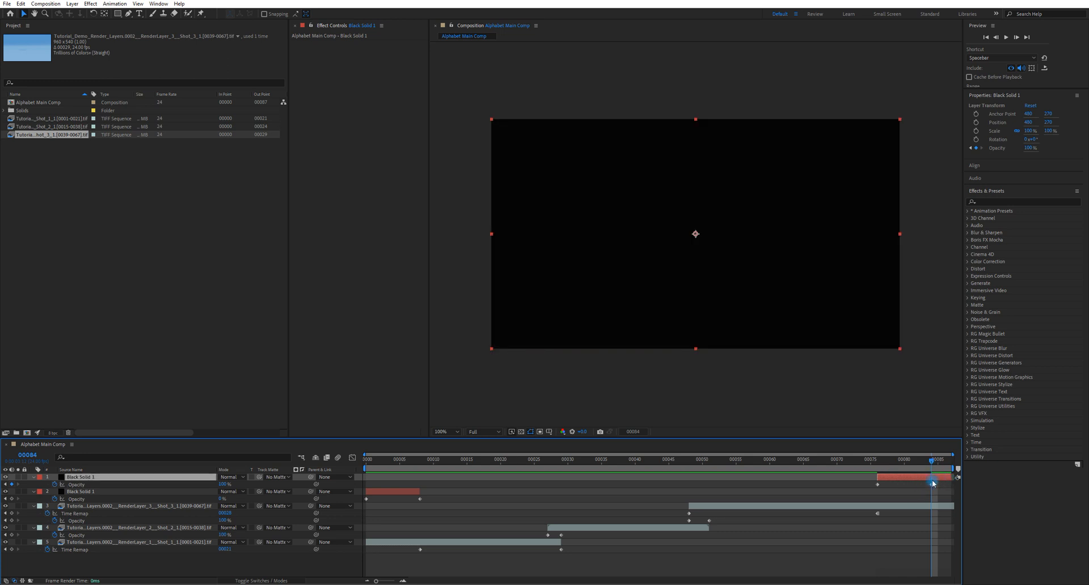
{"action": "left_click_drag", "start_coordinate": [920, 465], "coordinate": [947, 469]}
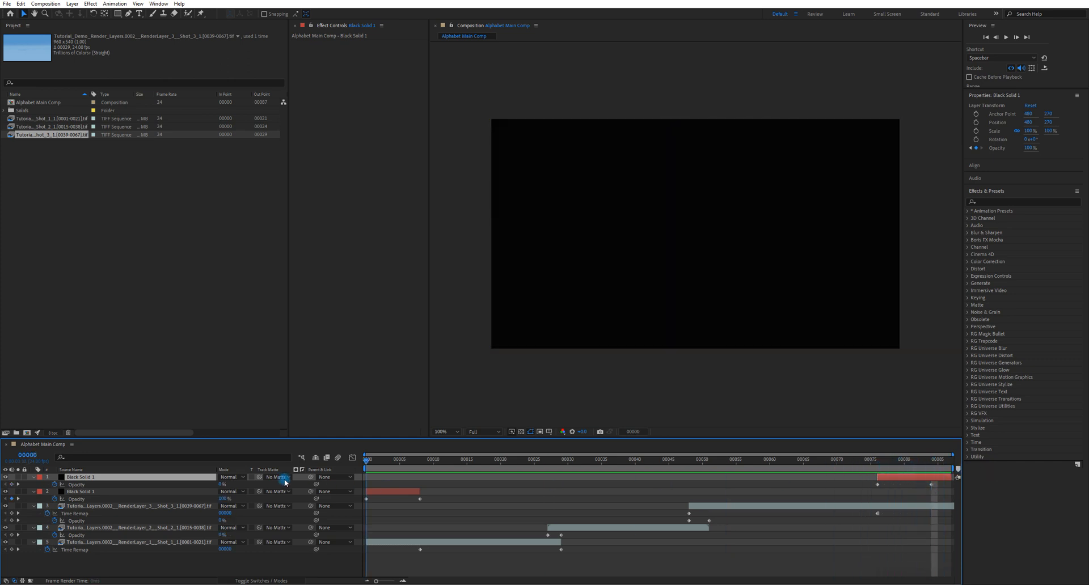
{"action": "key", "text": "space"}
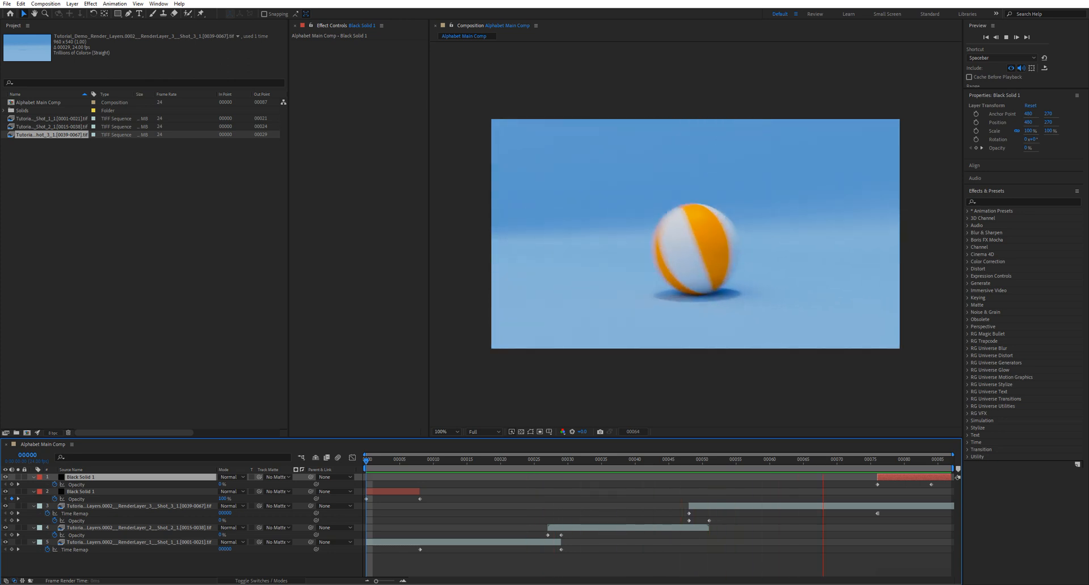
{"action": "key", "text": "space"}
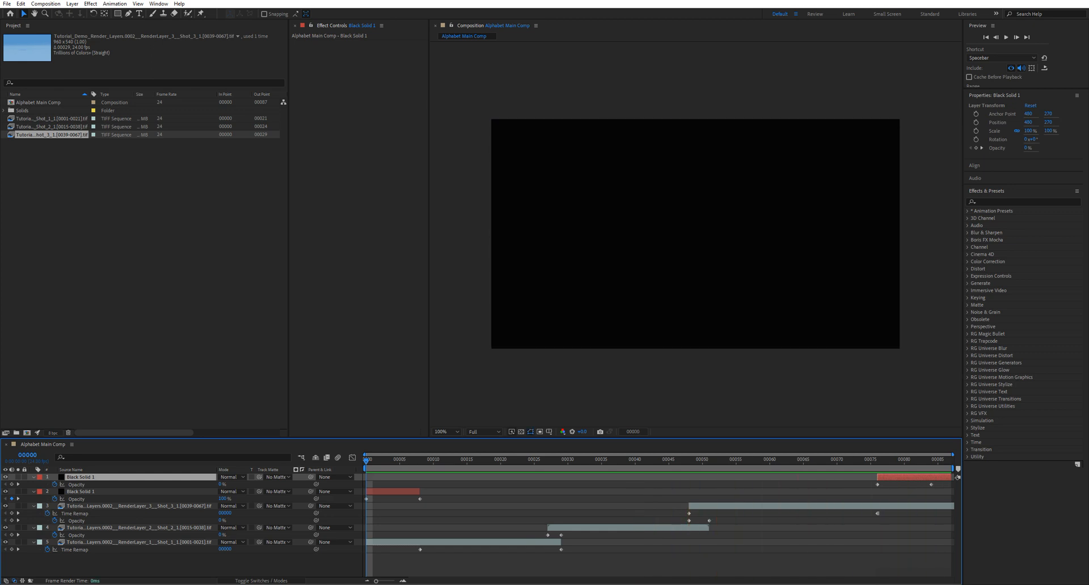
Step: Check the opening fade around frame 5 and collapse the revealed properties of all layers
{"action": "left_click", "coordinate": [552, 544]}
{"action": "left_click", "coordinate": [589, 528]}
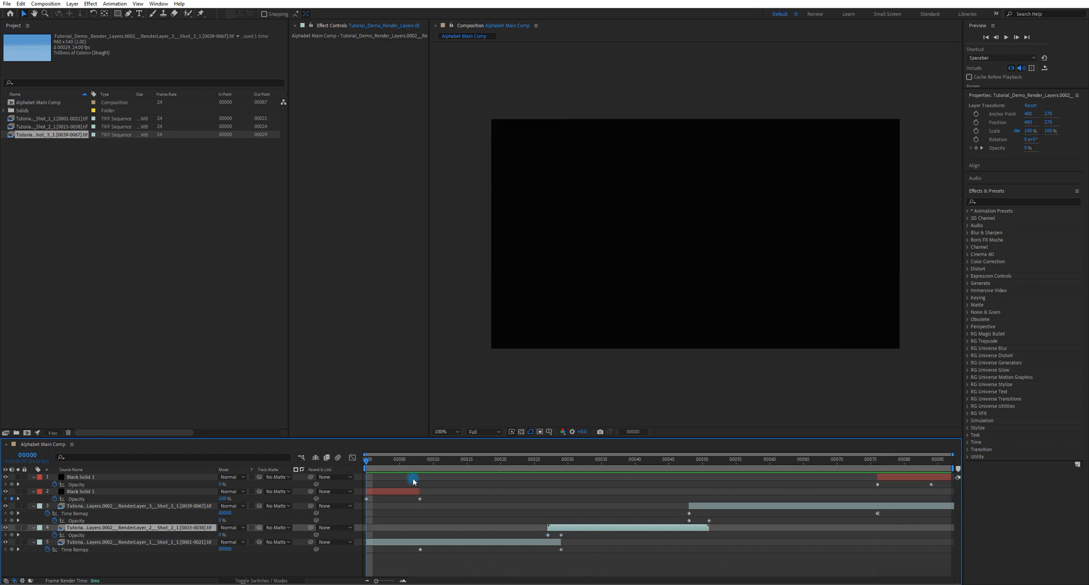
{"action": "left_click", "coordinate": [398, 461]}
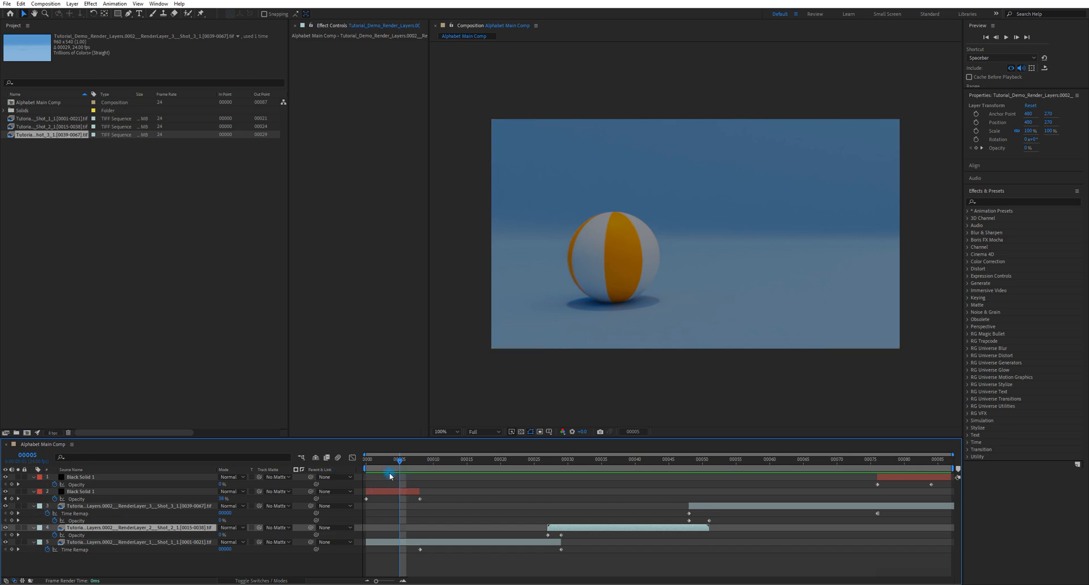
{"action": "key", "text": "space"}
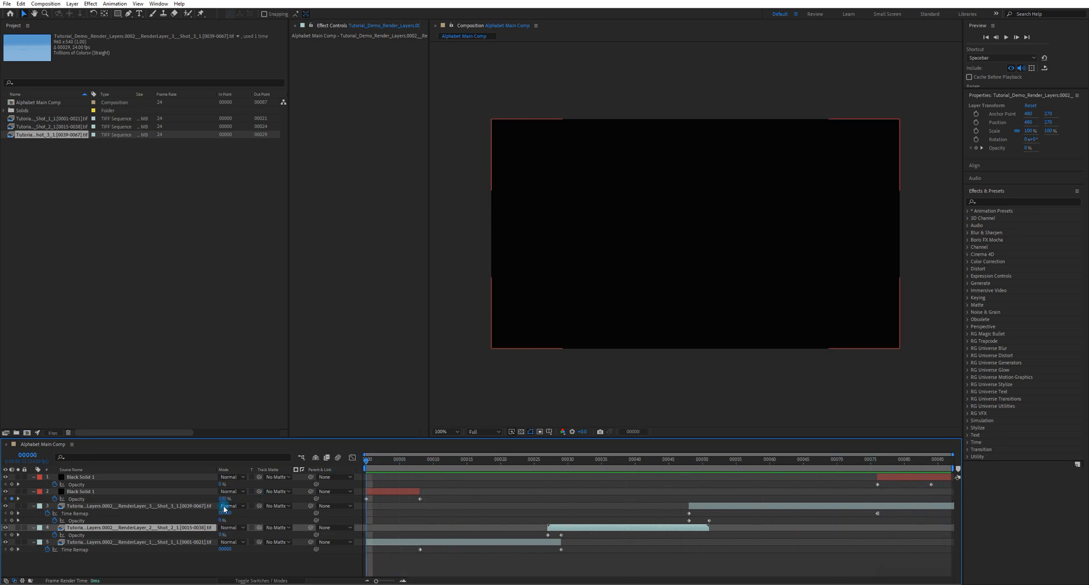
{"action": "left_click", "coordinate": [224, 563]}
{"action": "key", "text": "m"}
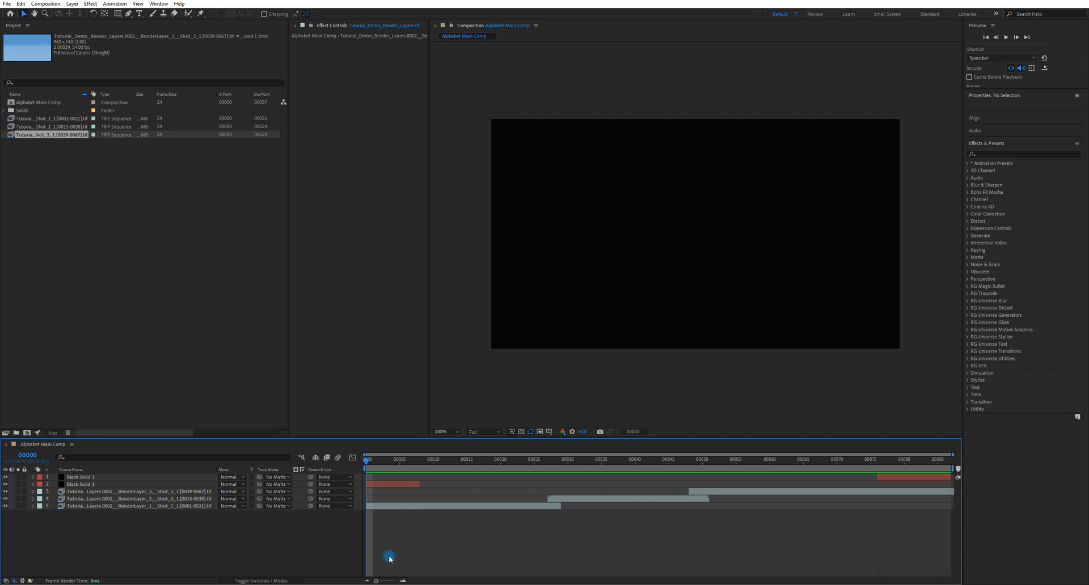
Step: Play the comp from frame 0 and inspect the ball around frames 37 to 39
{"action": "left_click_drag", "start_coordinate": [401, 464], "coordinate": [341, 464]}
{"action": "key", "text": "space"}
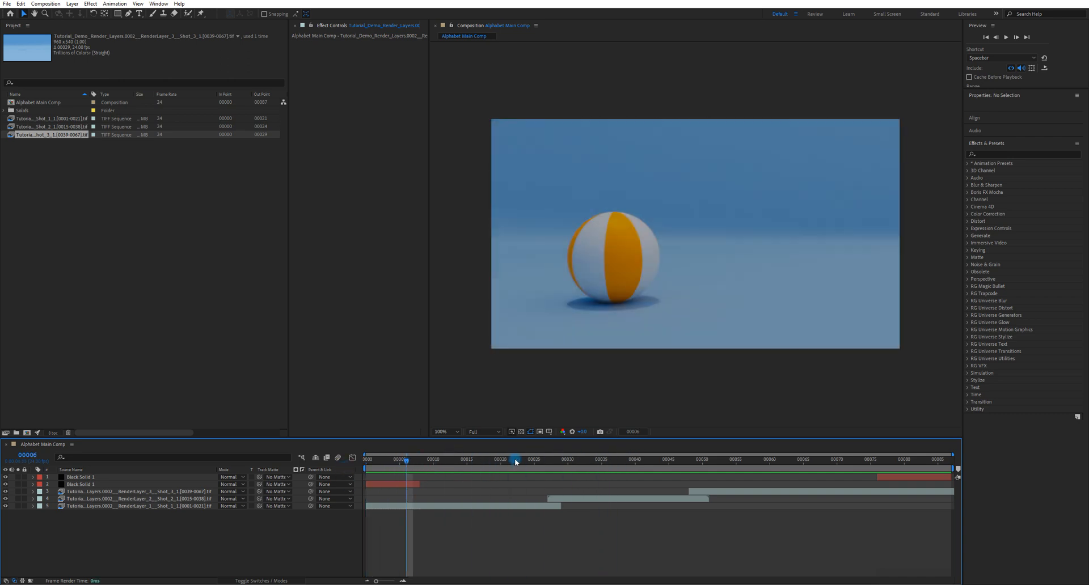
{"action": "left_click", "coordinate": [629, 463]}
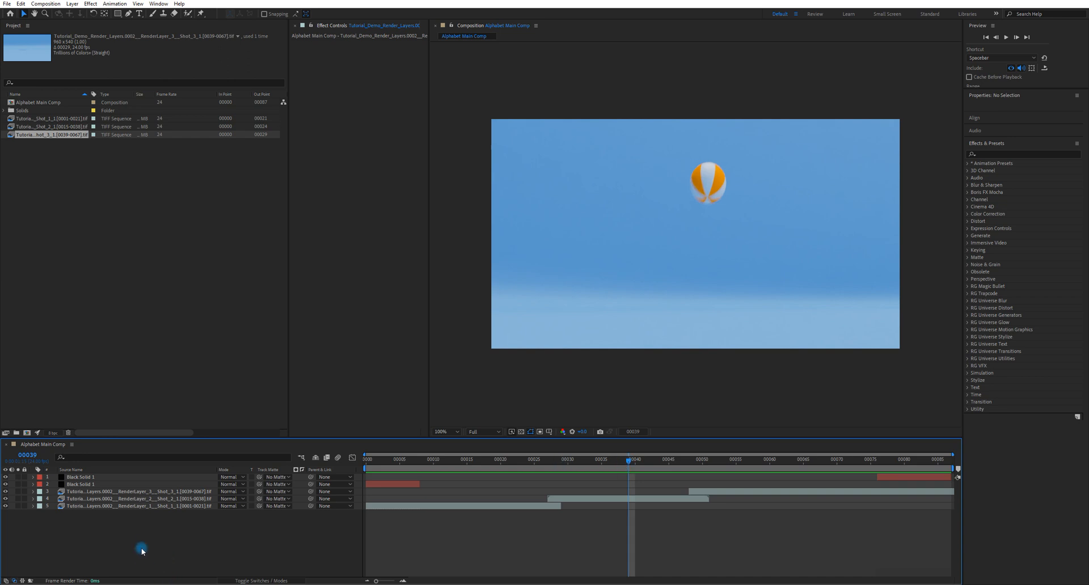
{"action": "left_click_drag", "start_coordinate": [573, 459], "coordinate": [615, 457]}
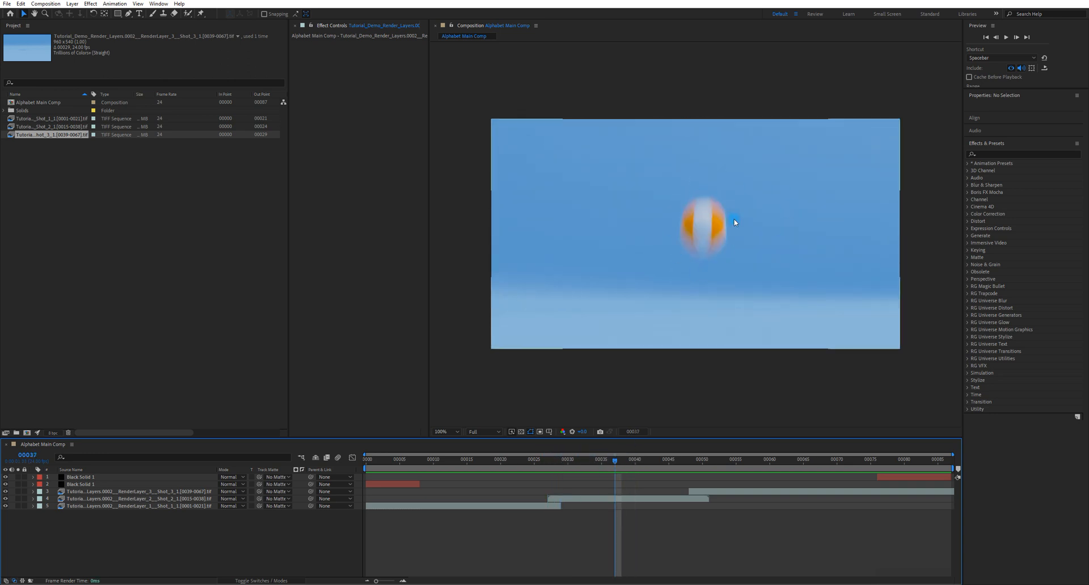
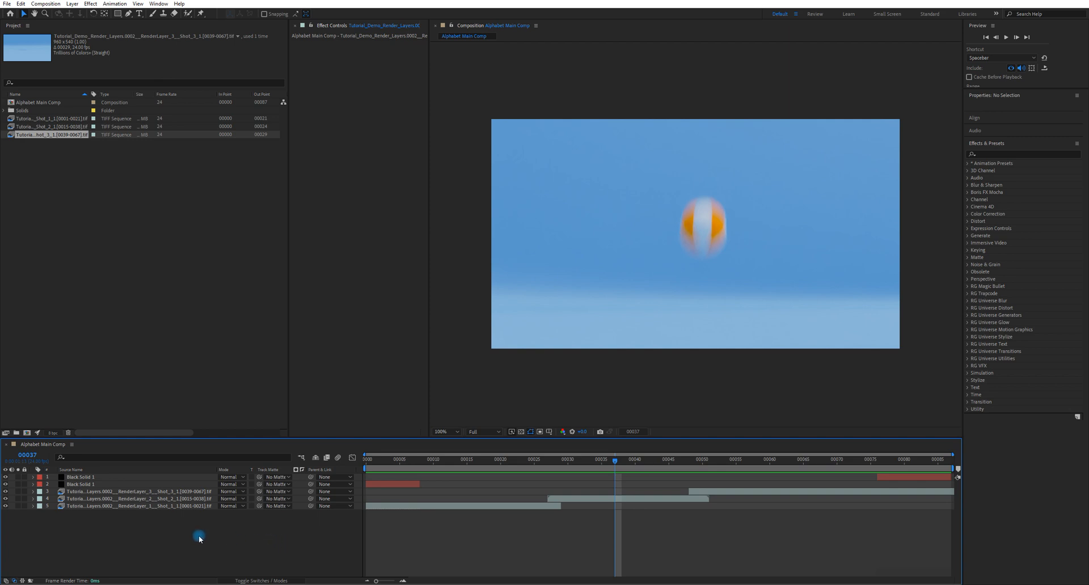
Step: Add a new adjustment layer spanning the whole comp above all other layers
{"action": "right_click", "coordinate": [225, 532]}
{"action": "mouse_move", "coordinate": [286, 429]}
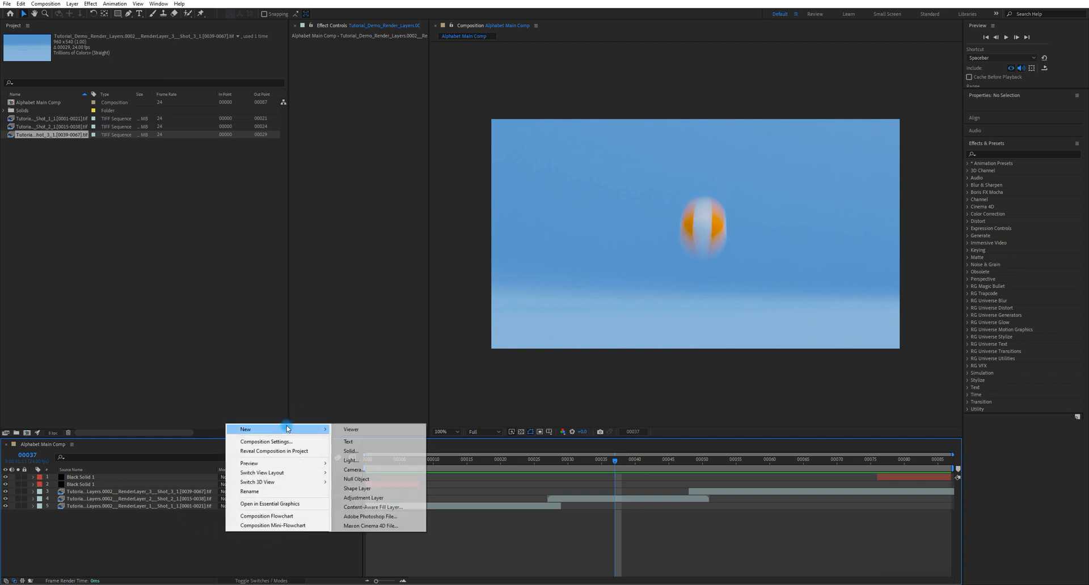
{"action": "left_click", "coordinate": [369, 498]}
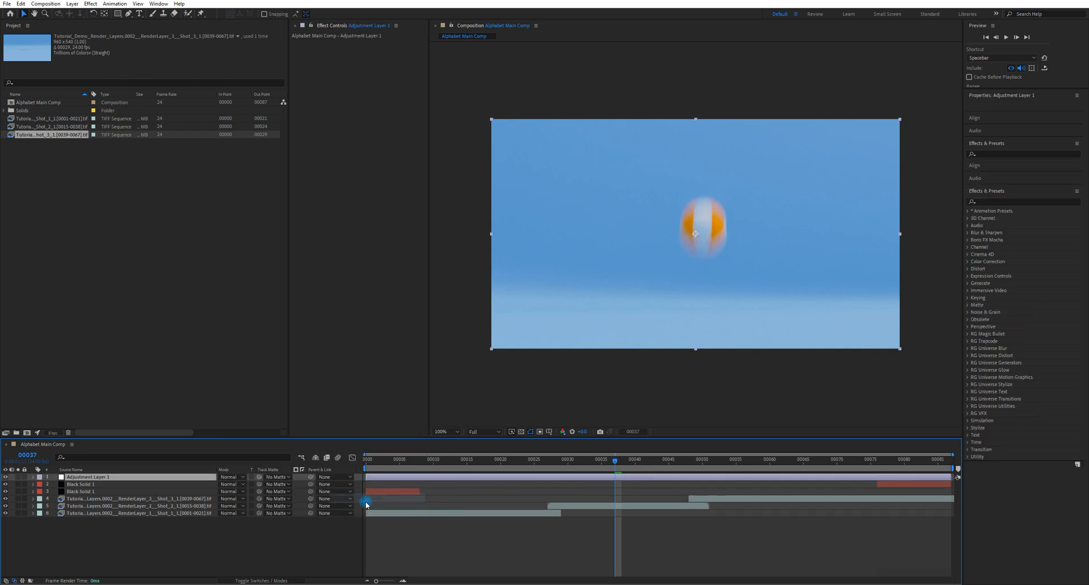
{"action": "left_click", "coordinate": [167, 549]}
{"action": "left_click", "coordinate": [389, 478]}
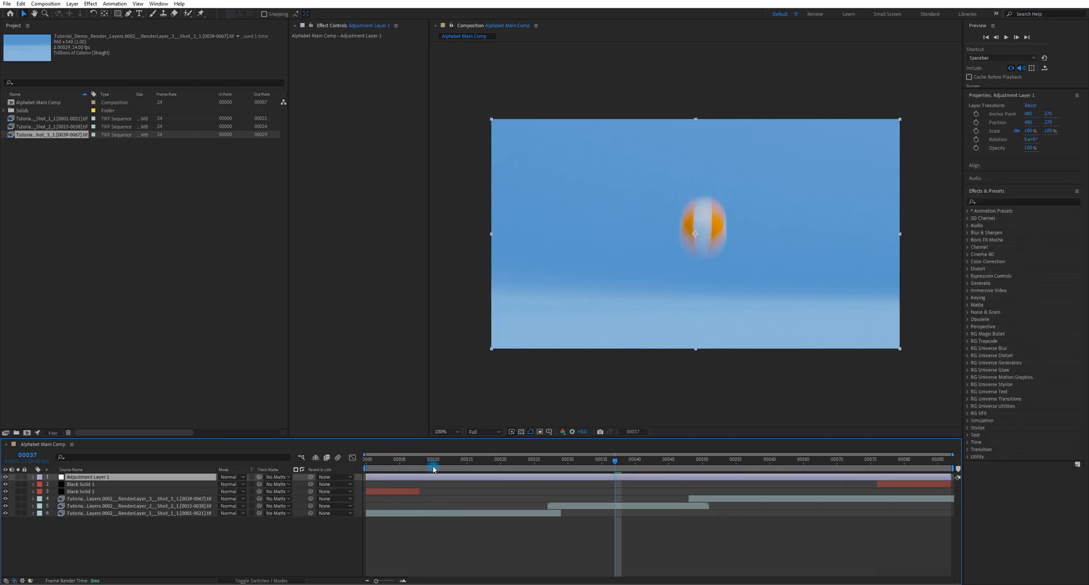
Step: Play and scrub the comp, examine which shots the adjustment layer covers, and stop at frame 34 with that layer selected
{"action": "key", "text": "space"}
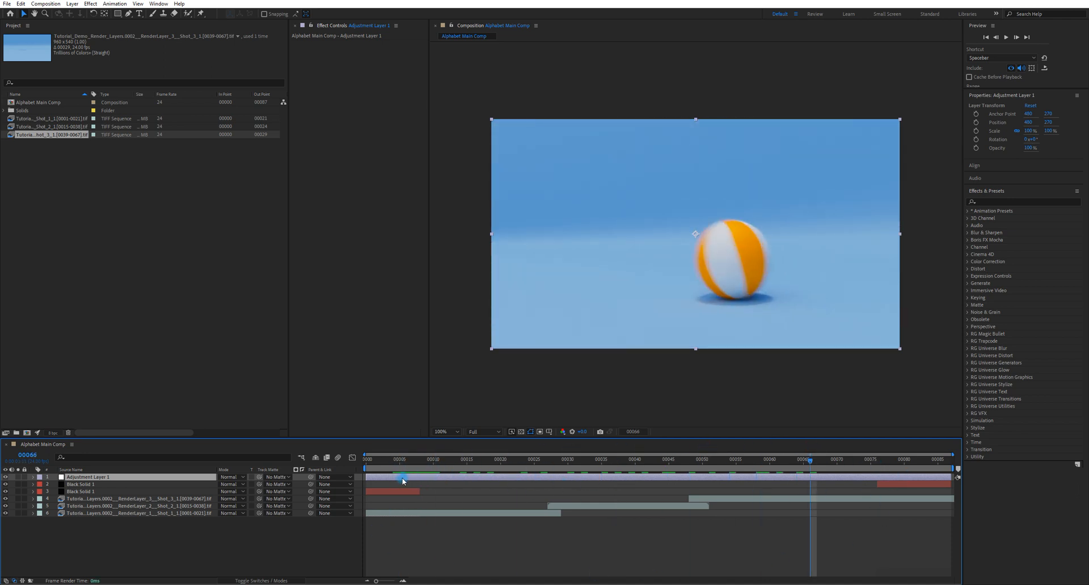
{"action": "left_click_drag", "start_coordinate": [701, 464], "coordinate": [773, 465]}
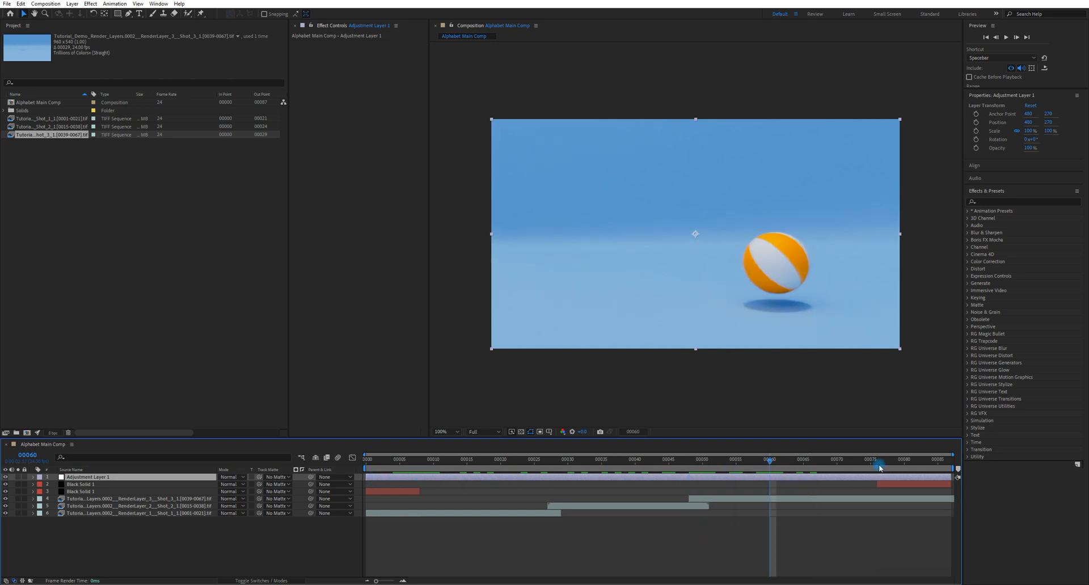
{"action": "left_click", "coordinate": [418, 515]}
{"action": "left_click", "coordinate": [652, 506]}
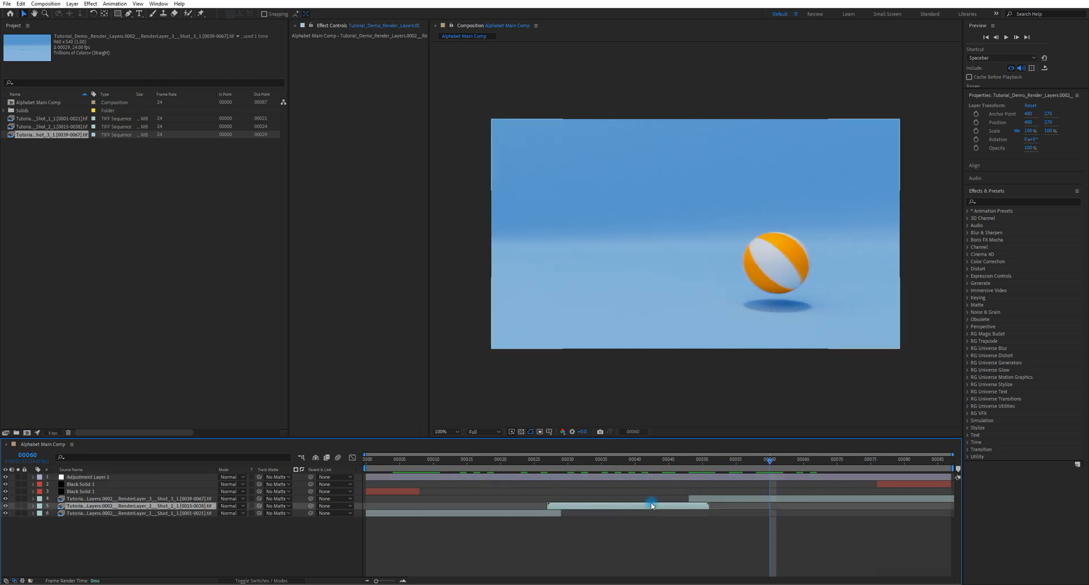
{"action": "left_click", "coordinate": [723, 498]}
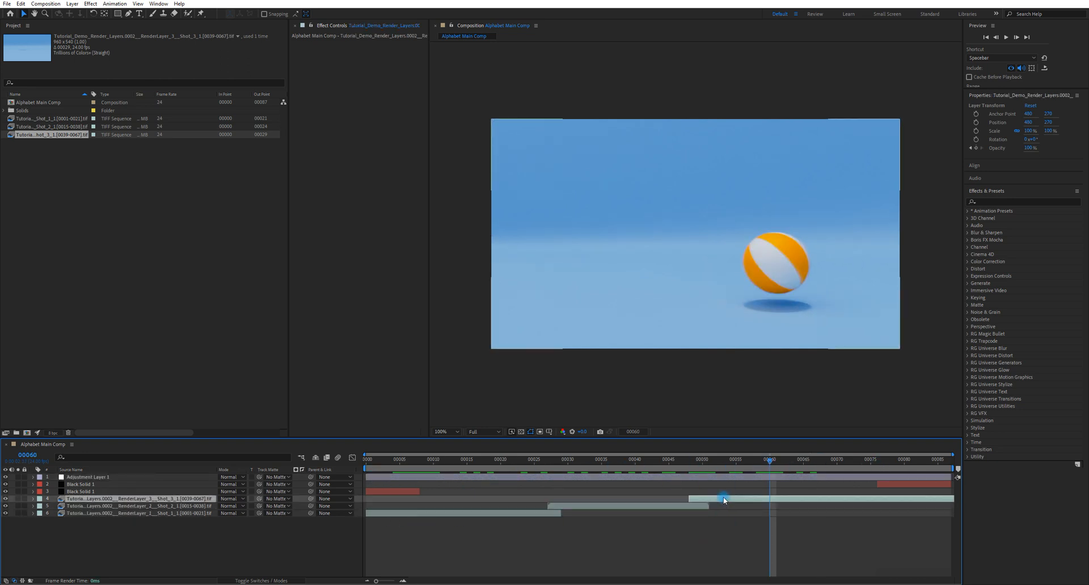
{"action": "left_click", "coordinate": [602, 481]}
{"action": "left_click", "coordinate": [595, 465]}
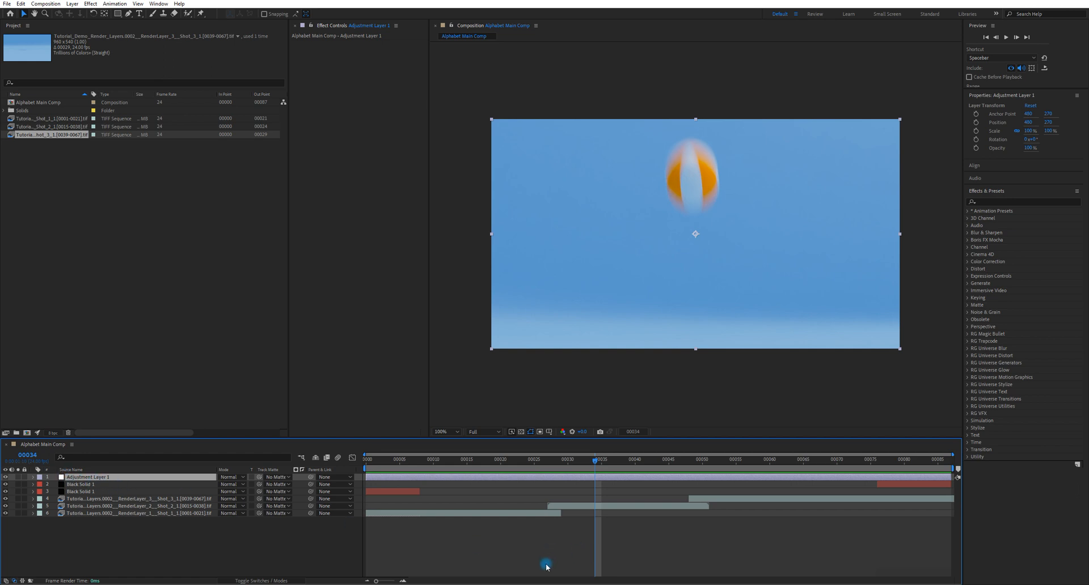
Step: Find the CC Vignette effect and apply it to the adjustment layer
{"action": "left_click", "coordinate": [997, 203]}
{"action": "type", "text": "cc"}
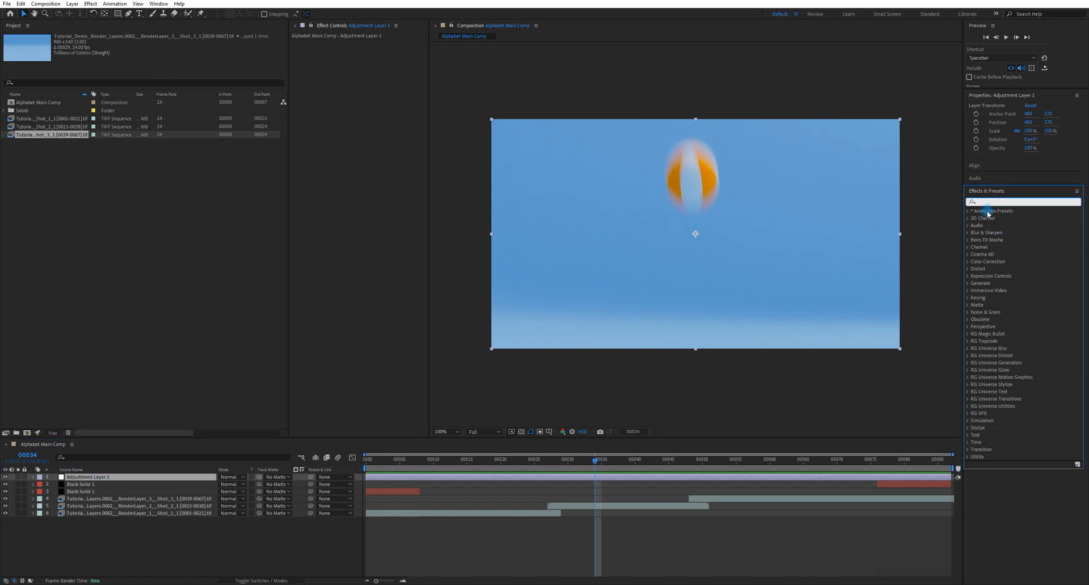
{"action": "type", "text": "vi"}
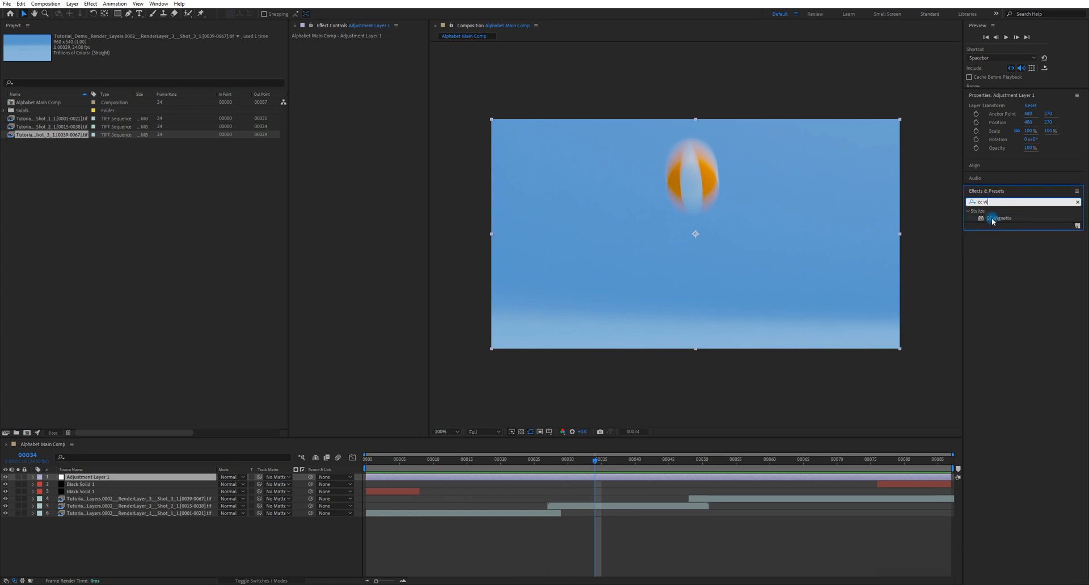
{"action": "left_click", "coordinate": [996, 219]}
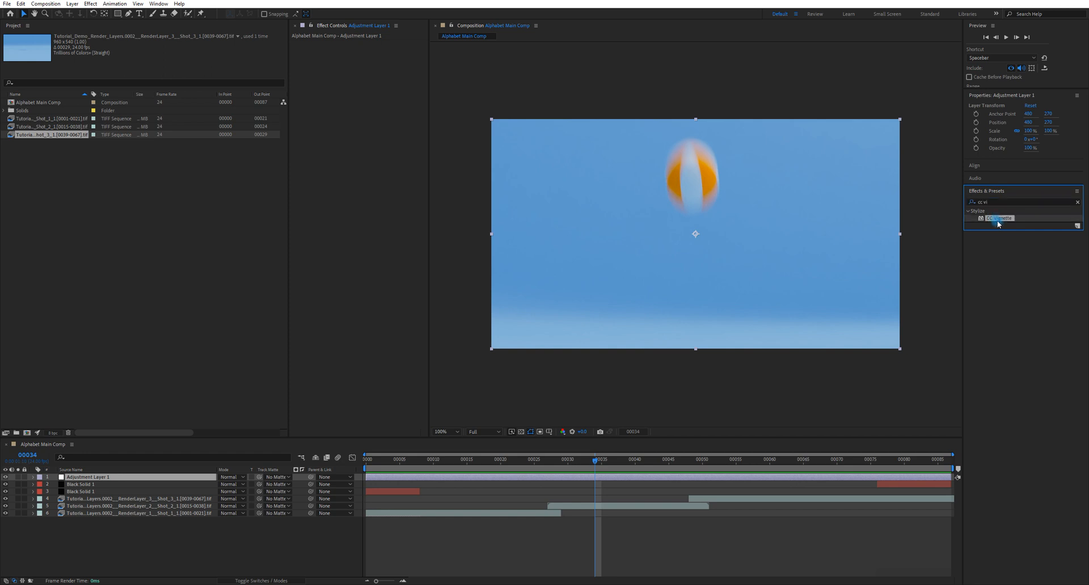
{"action": "double_click", "coordinate": [998, 221]}
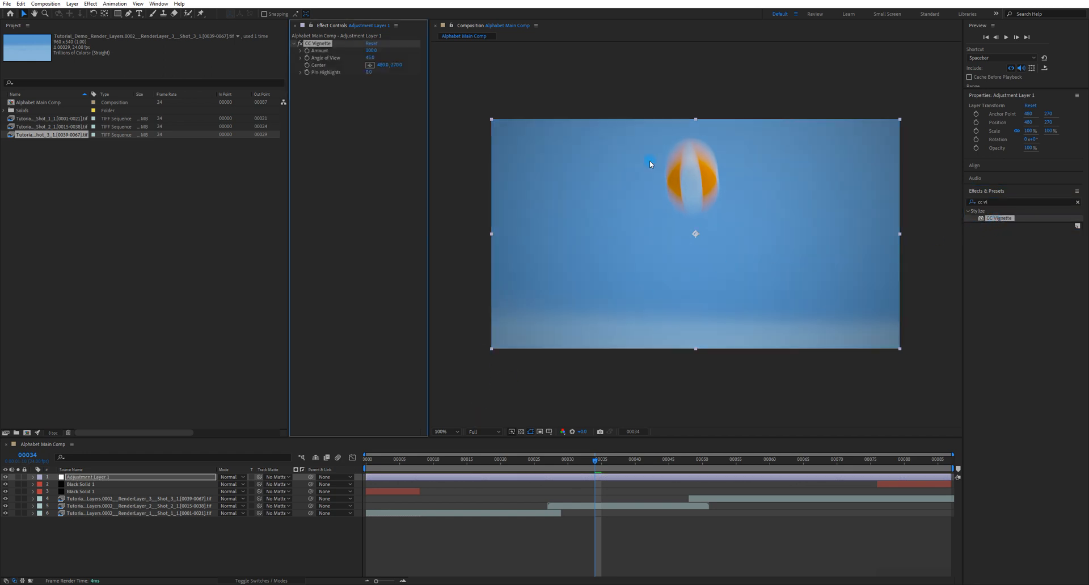
Step: Rearrange the workspace so that a narrower Project panel sits beside the Effect Controls
{"action": "left_click", "coordinate": [314, 48]}
{"action": "left_click", "coordinate": [328, 26]}
{"action": "left_click_drag", "start_coordinate": [325, 26], "coordinate": [158, 48]}
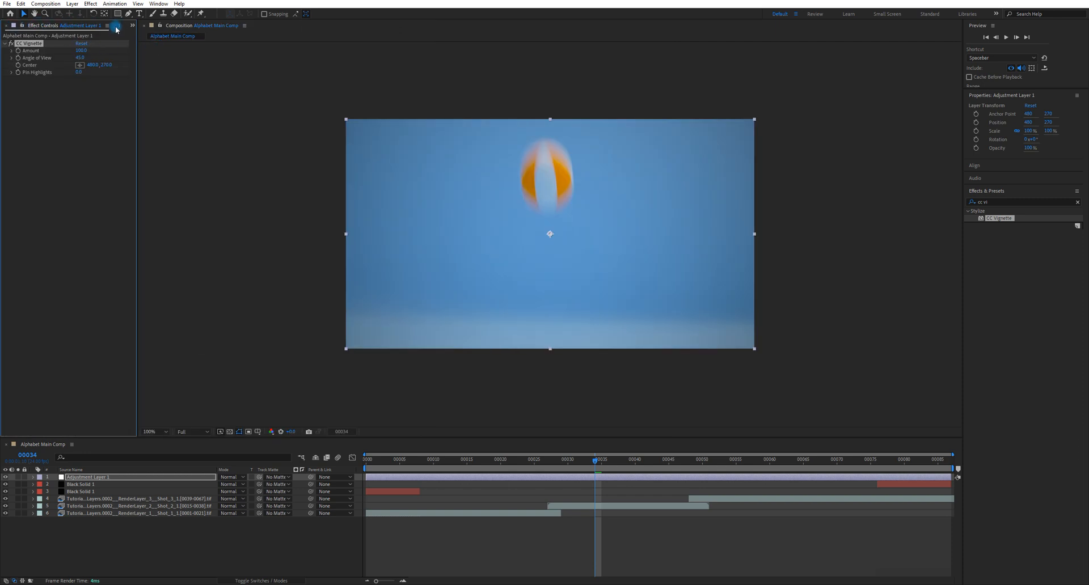
{"action": "left_click", "coordinate": [84, 26]}
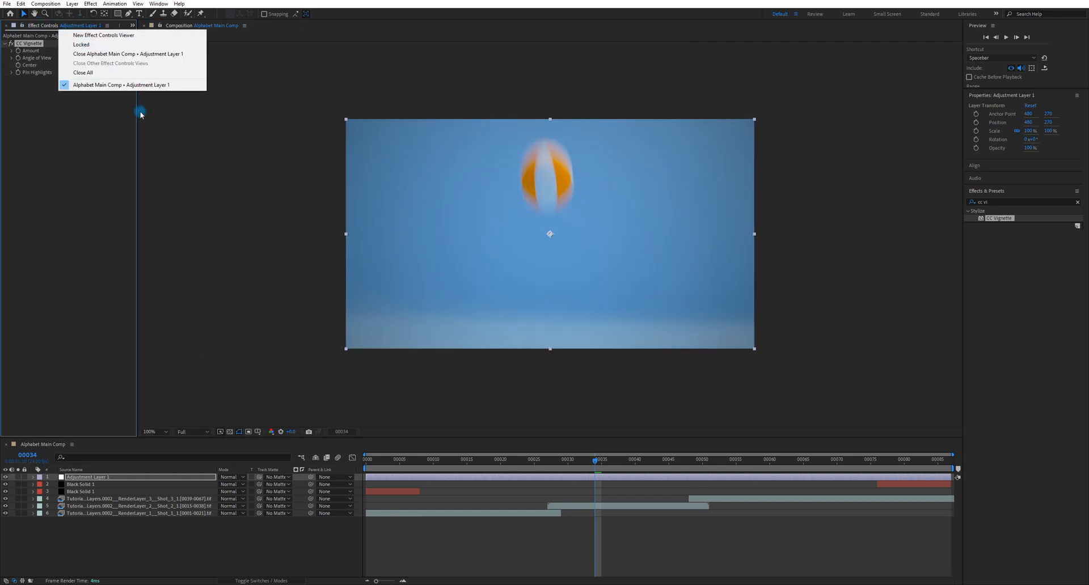
{"action": "left_click", "coordinate": [80, 138]}
{"action": "left_click_drag", "start_coordinate": [32, 27], "coordinate": [139, 85]}
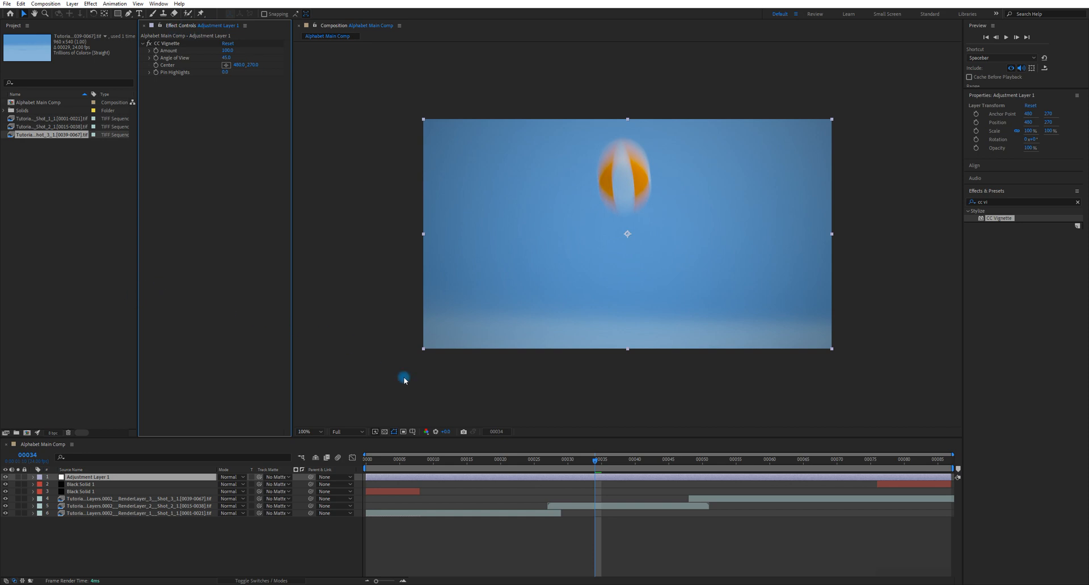
Step: Set the vignette's Amount to about 103 and Angle of View to about 51, raise Pin Highlights, and check the look at frame 43
{"action": "left_click", "coordinate": [637, 463]}
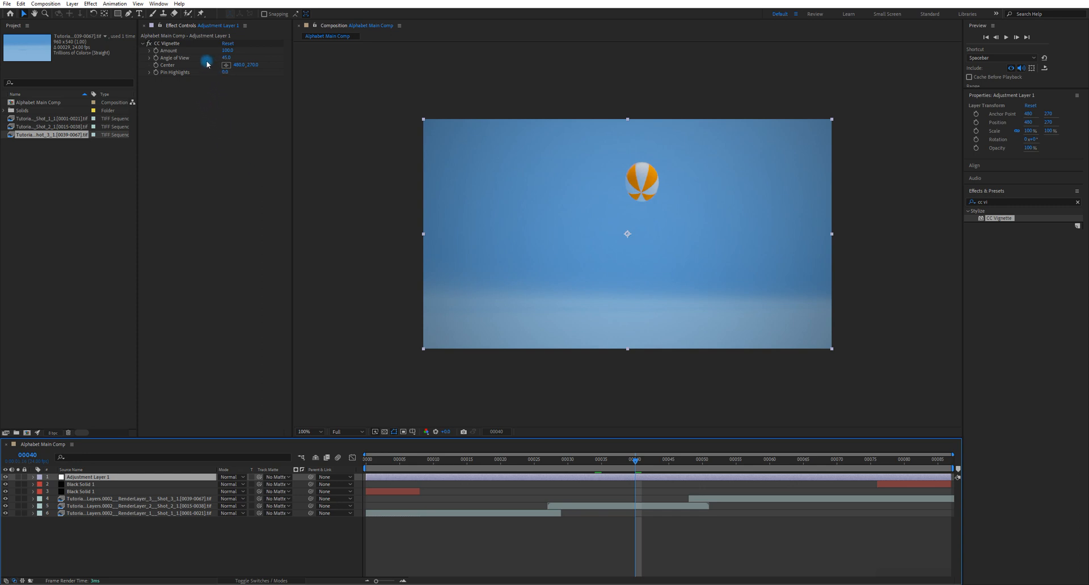
{"action": "left_click_drag", "start_coordinate": [228, 52], "coordinate": [264, 66]}
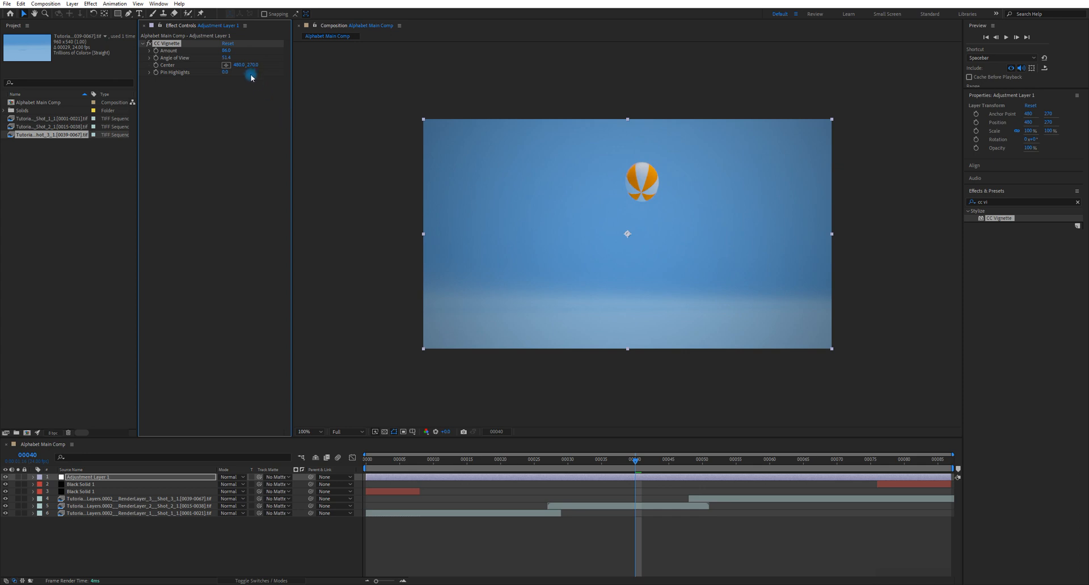
{"action": "left_click_drag", "start_coordinate": [227, 50], "coordinate": [227, 50]}
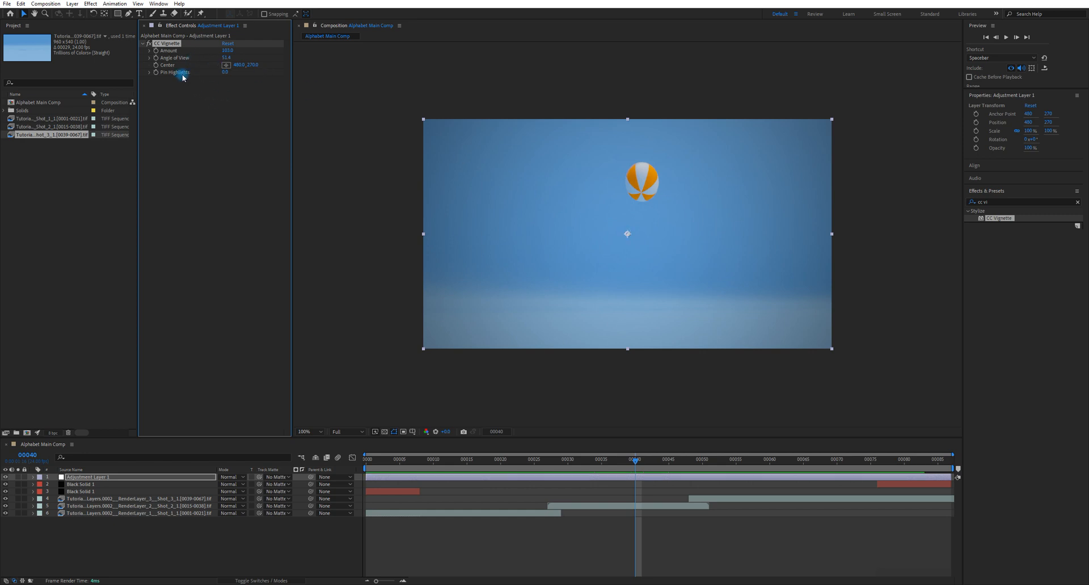
{"action": "left_click", "coordinate": [226, 73]}
{"action": "left_click_drag", "start_coordinate": [226, 72], "coordinate": [238, 69]}
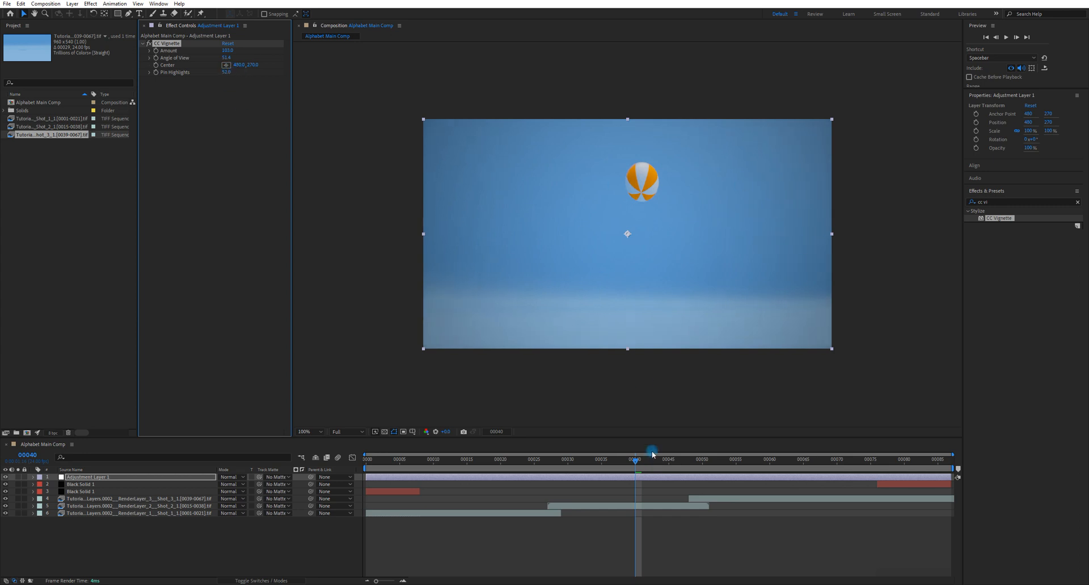
{"action": "left_click", "coordinate": [656, 460]}
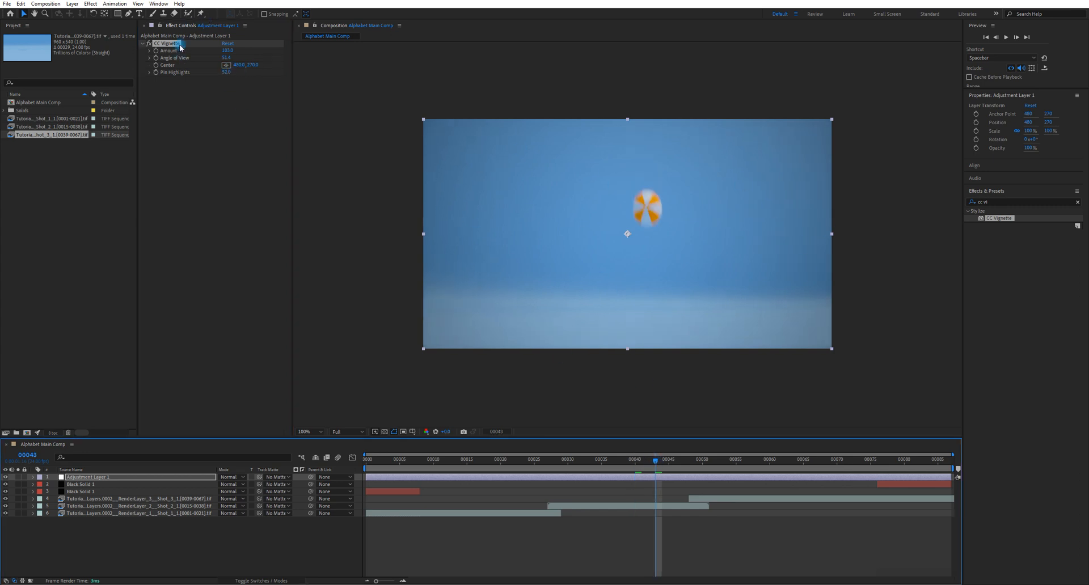
Step: Find the Color Correction Exposure effect and add it to the adjustment layer after CC Vignette
{"action": "left_click", "coordinate": [1013, 203]}
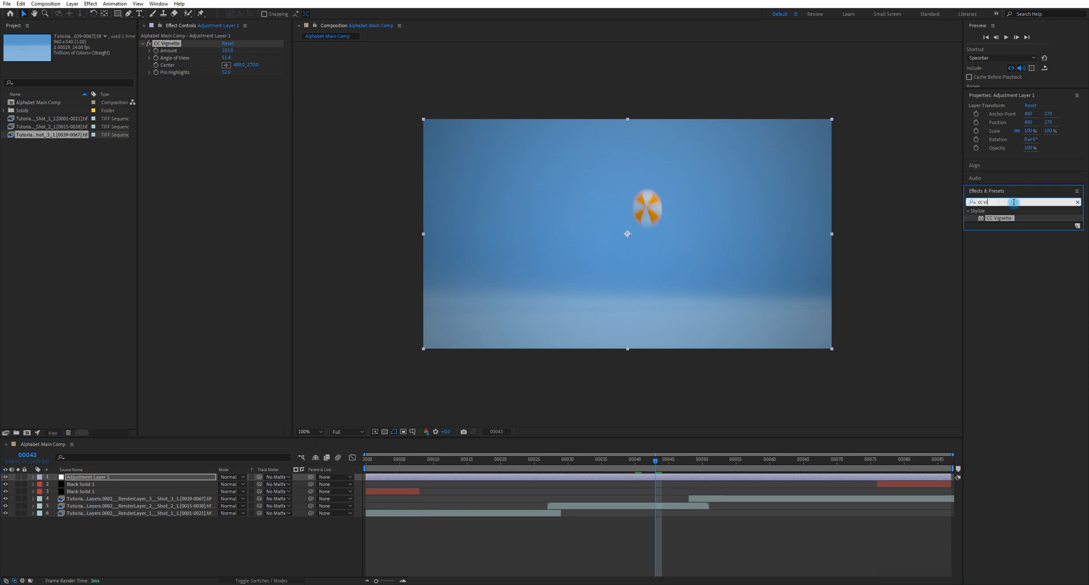
{"action": "left_click", "coordinate": [1080, 203]}
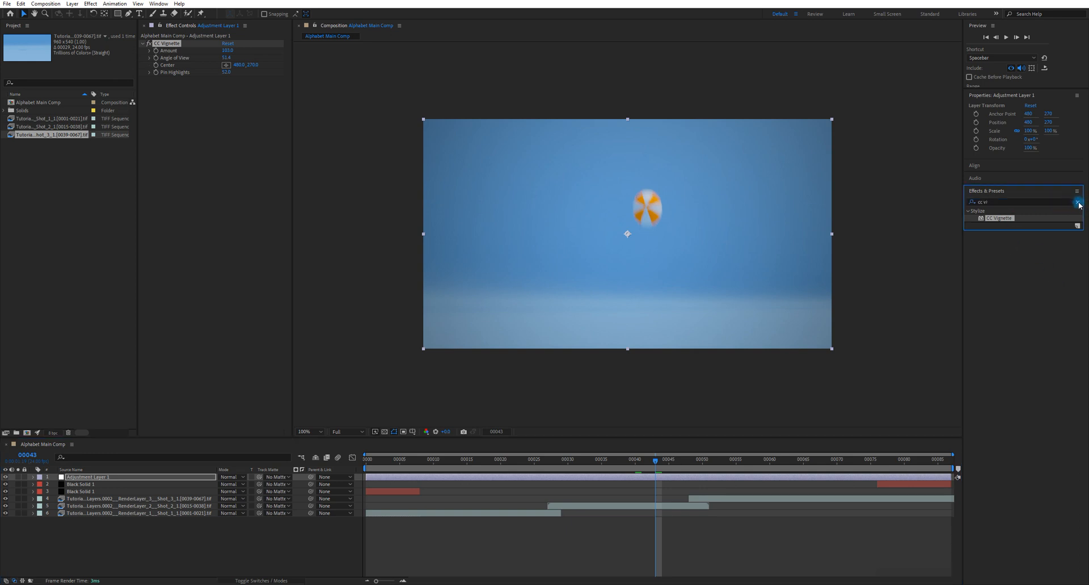
{"action": "left_click", "coordinate": [1079, 203]}
{"action": "key", "text": "e"}
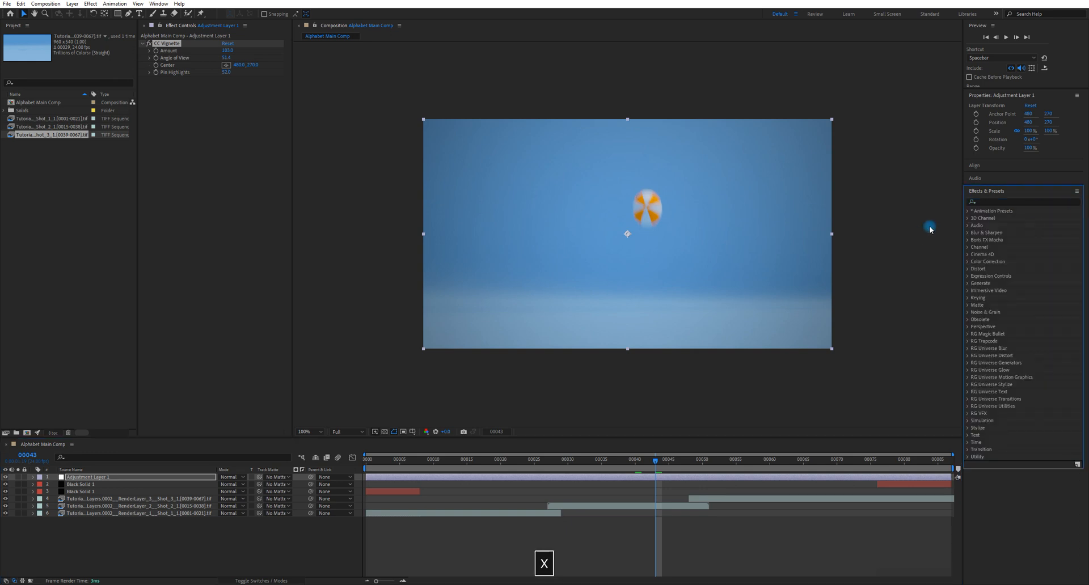
{"action": "left_click", "coordinate": [1012, 202]}
{"action": "type", "text": "ex"}
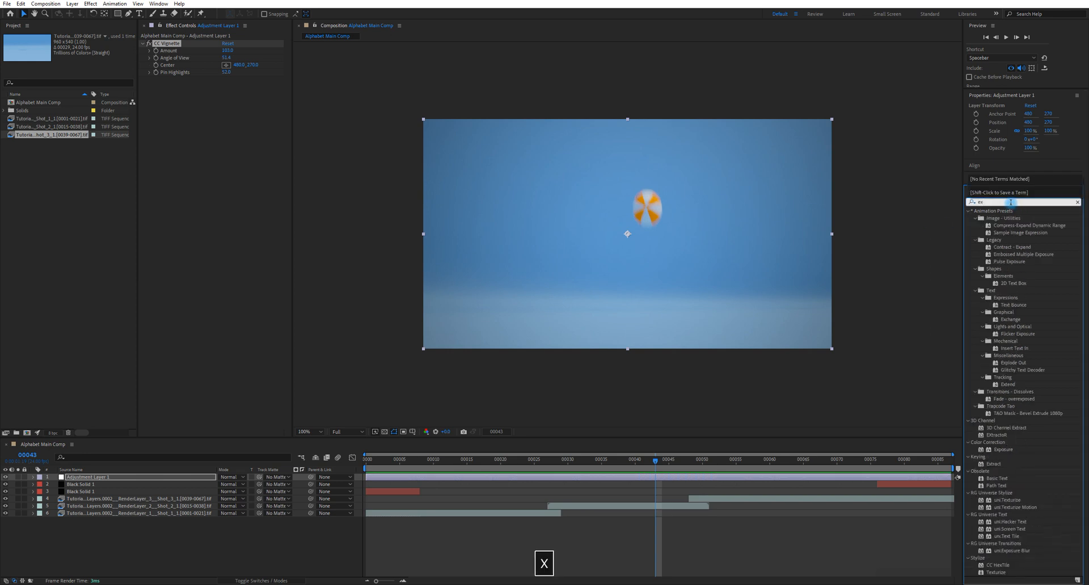
{"action": "type", "text": "po"}
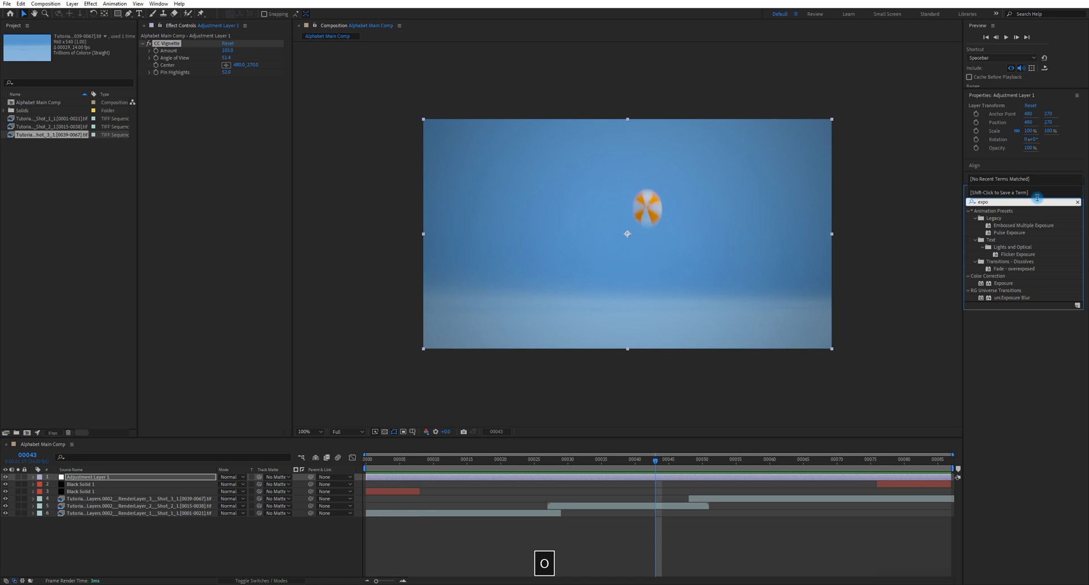
{"action": "type", "text": "sure"}
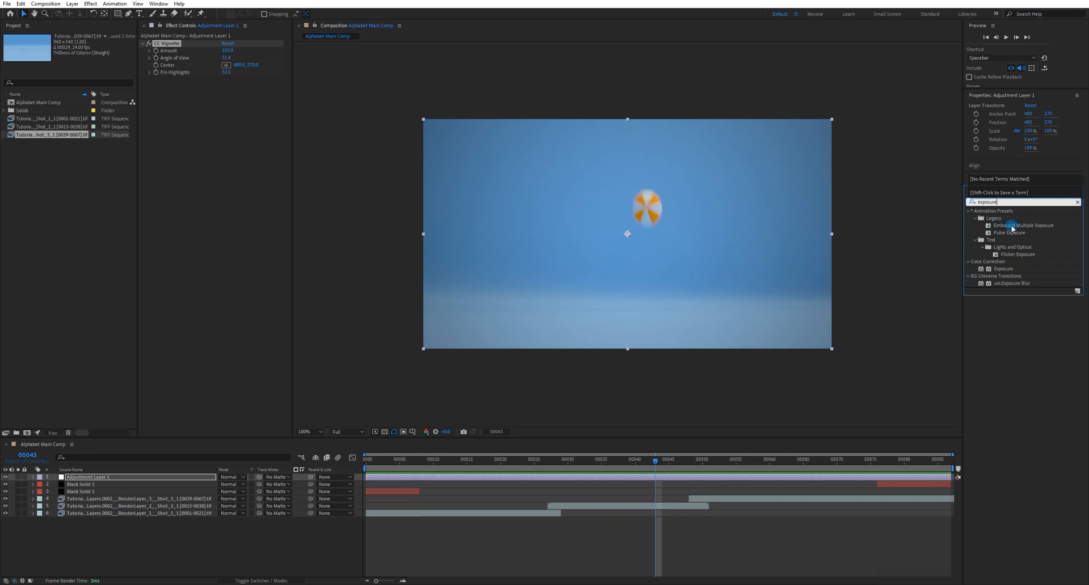
{"action": "left_click", "coordinate": [996, 270]}
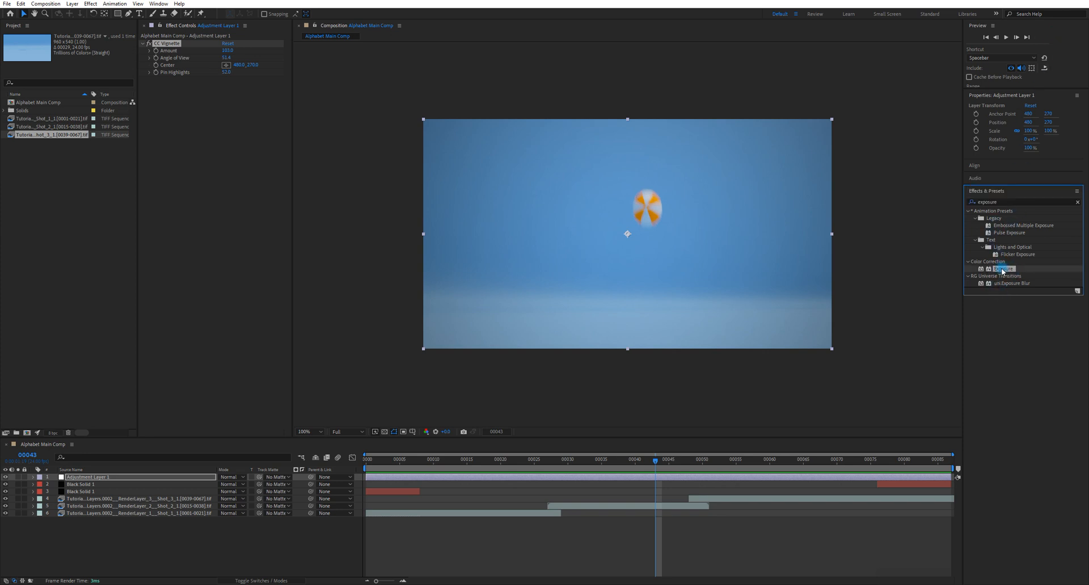
{"action": "double_click", "coordinate": [1003, 270]}
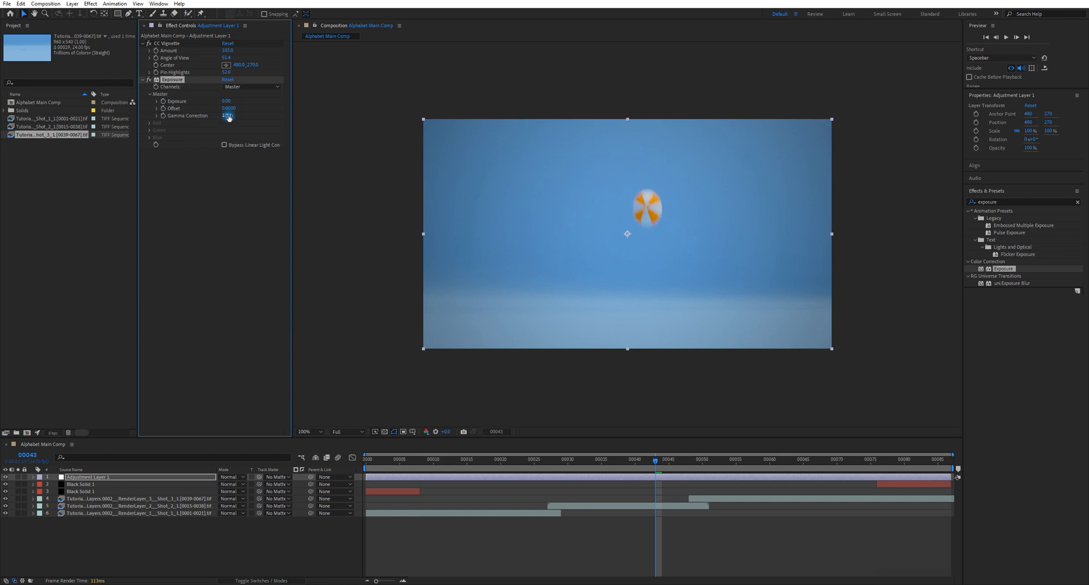
Step: Set the Exposure effect's Master exposure to 0.41, try a different Offset, and set Offset back to 0
{"action": "left_click_drag", "start_coordinate": [230, 100], "coordinate": [240, 101]}
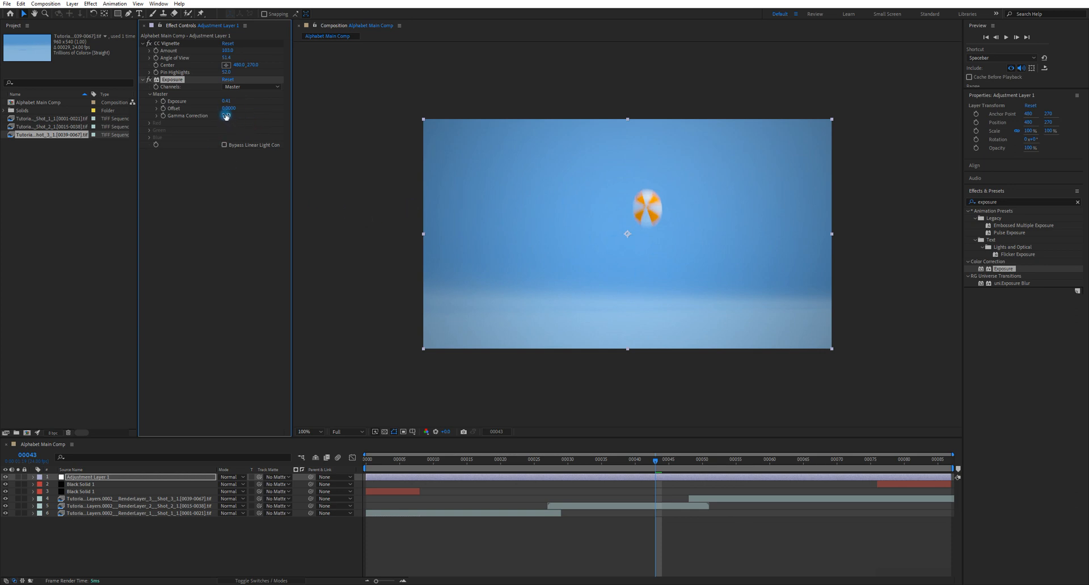
{"action": "mouse_move", "coordinate": [229, 108]}
{"action": "left_mouse_down"}
{"action": "mouse_move", "coordinate": [243, 108]}
{"action": "mouse_move", "coordinate": [227, 111]}
{"action": "left_mouse_up"}
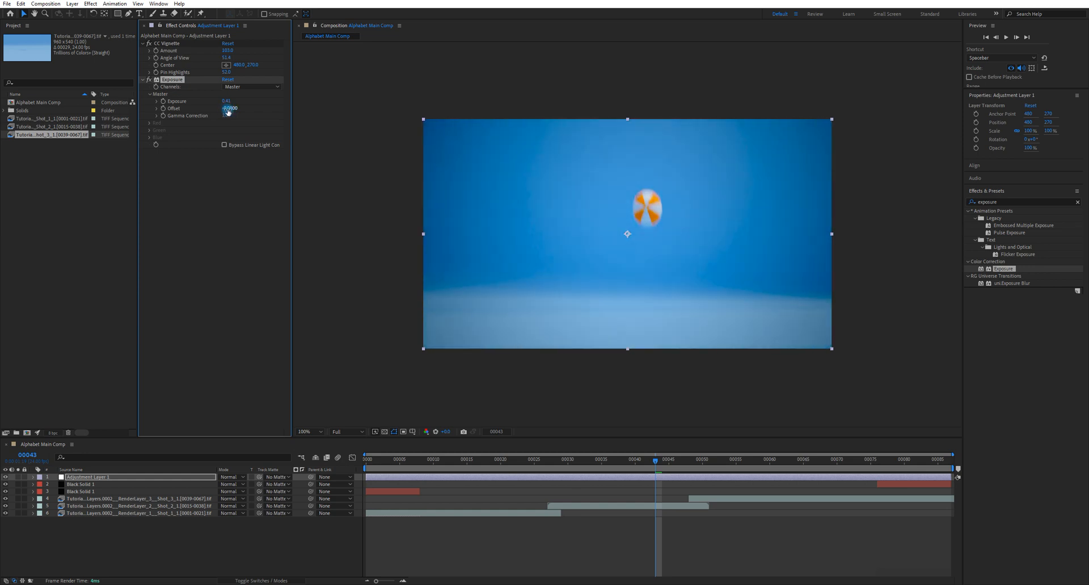
{"action": "type", "text": "0"}
{"action": "left_click", "coordinate": [222, 219]}
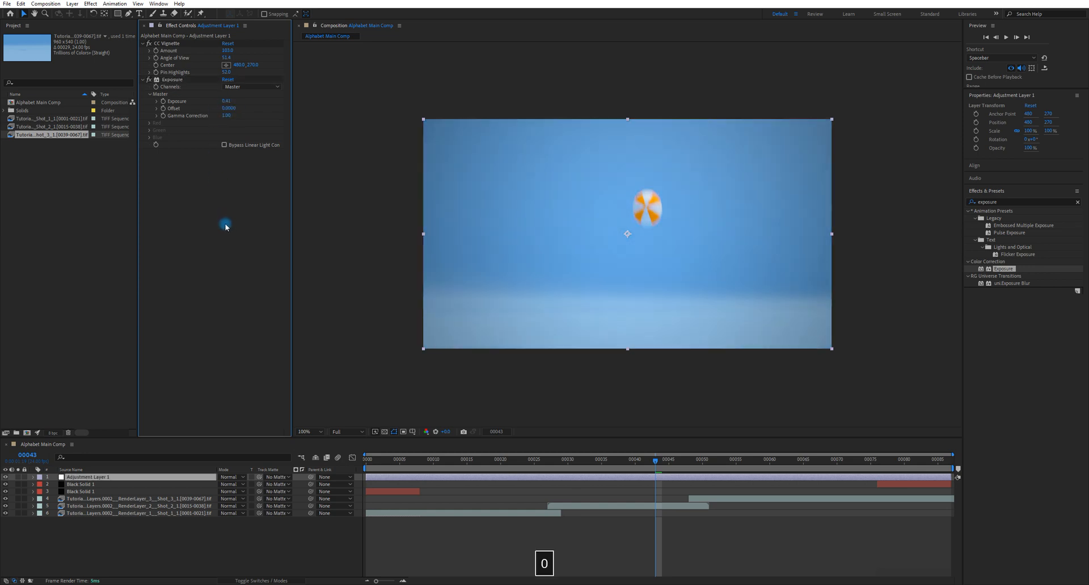
Step: Set the project's color bit depth to 16 bits per channel
{"action": "left_click", "coordinate": [53, 433]}
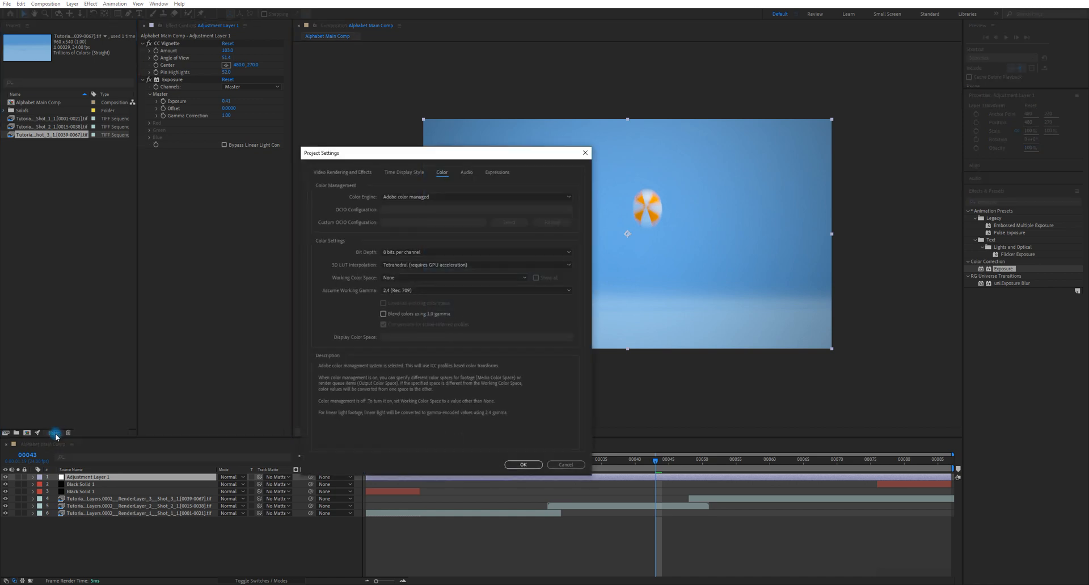
{"action": "left_click", "coordinate": [418, 252]}
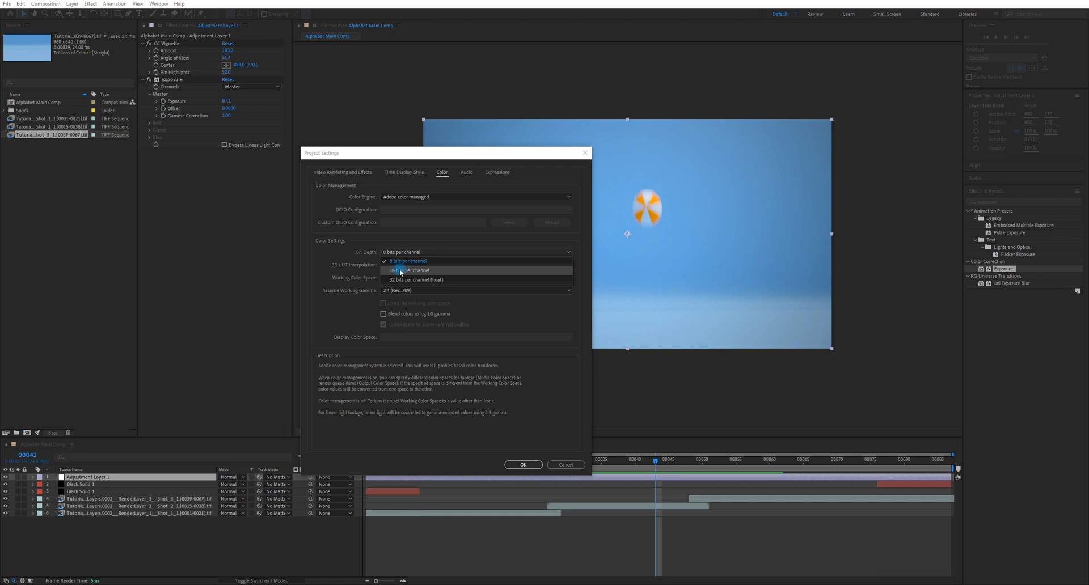
{"action": "left_click", "coordinate": [401, 270]}
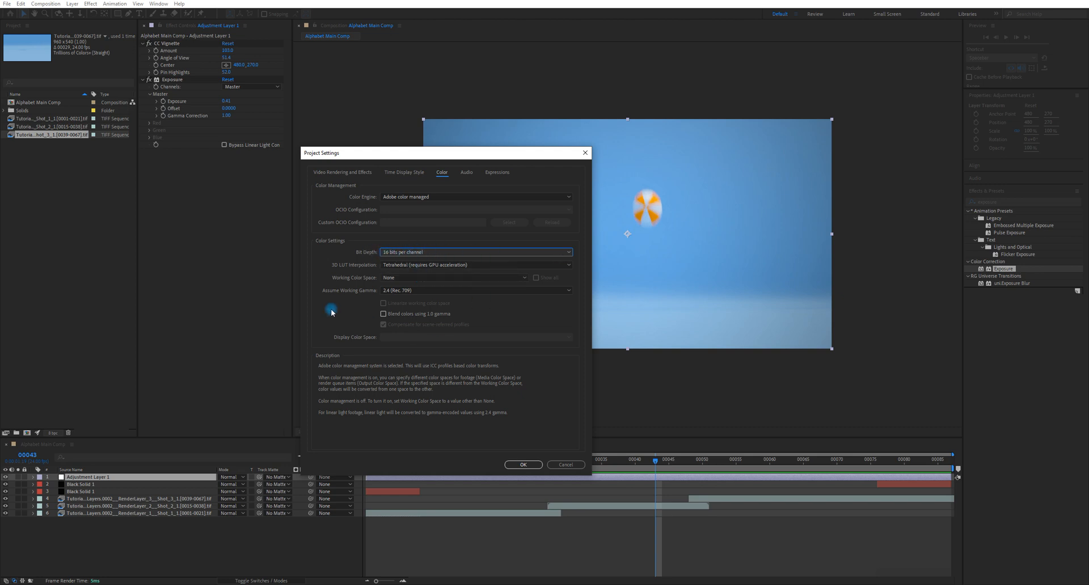
{"action": "left_click", "coordinate": [519, 468]}
{"action": "left_click", "coordinate": [523, 466]}
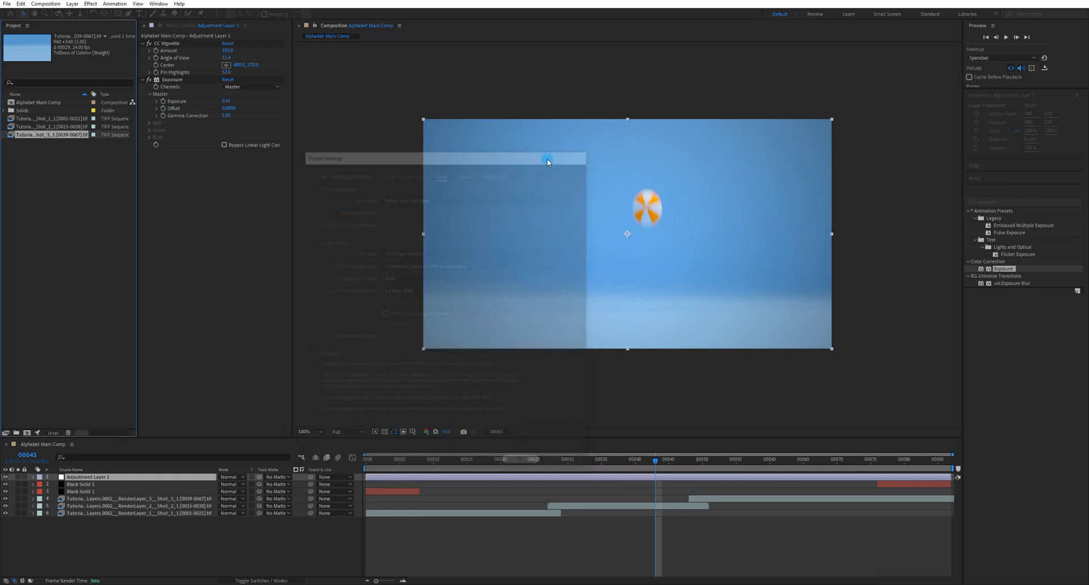
Step: Go to frame 36 and compare the picture with the Exposure effect off and on
{"action": "left_click_drag", "start_coordinate": [654, 470], "coordinate": [614, 469]}
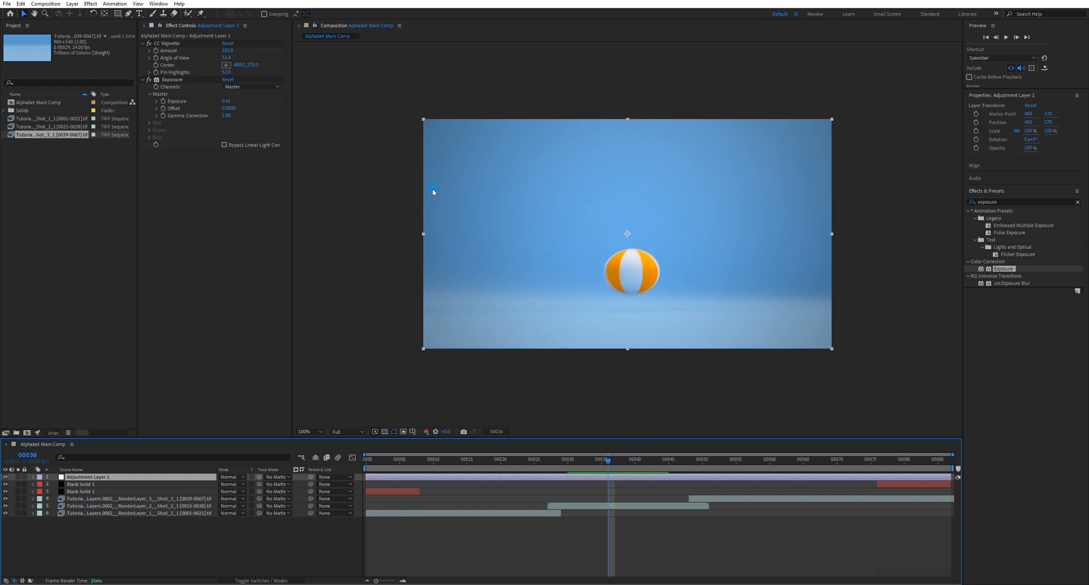
{"action": "left_click", "coordinate": [171, 79]}
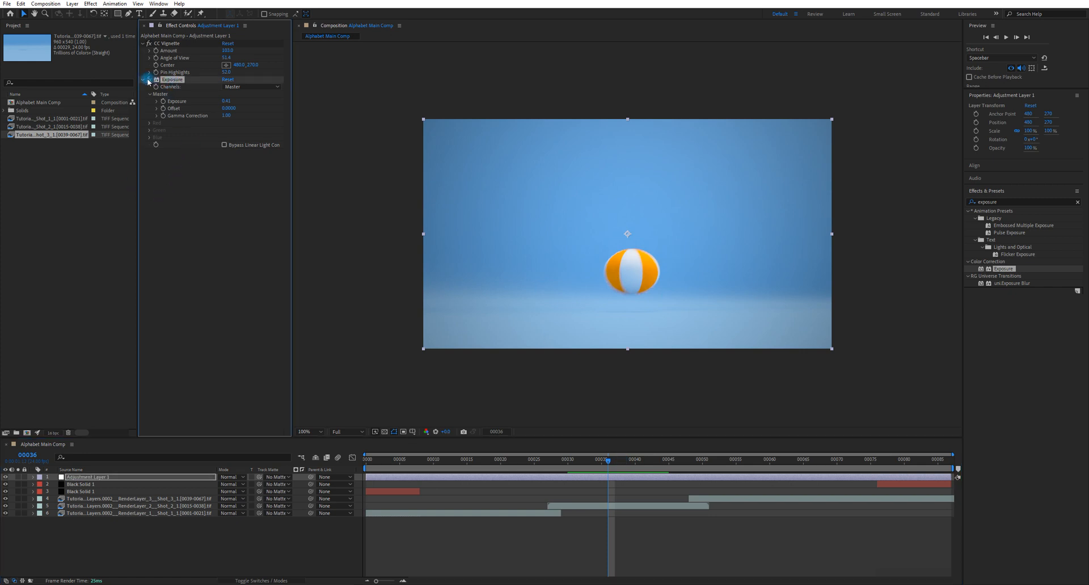
{"action": "left_click", "coordinate": [150, 80]}
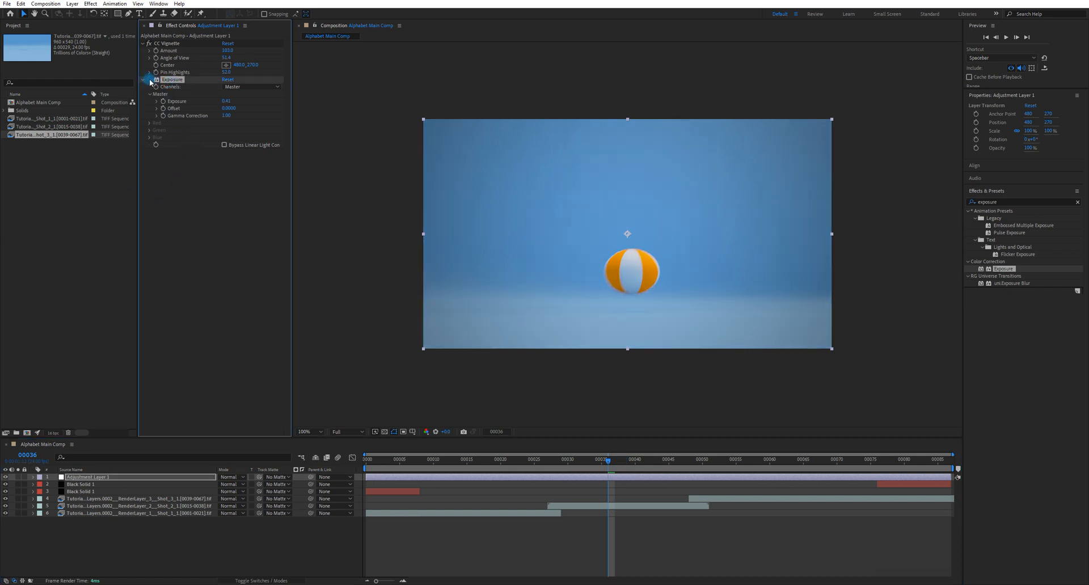
{"action": "left_click", "coordinate": [150, 80]}
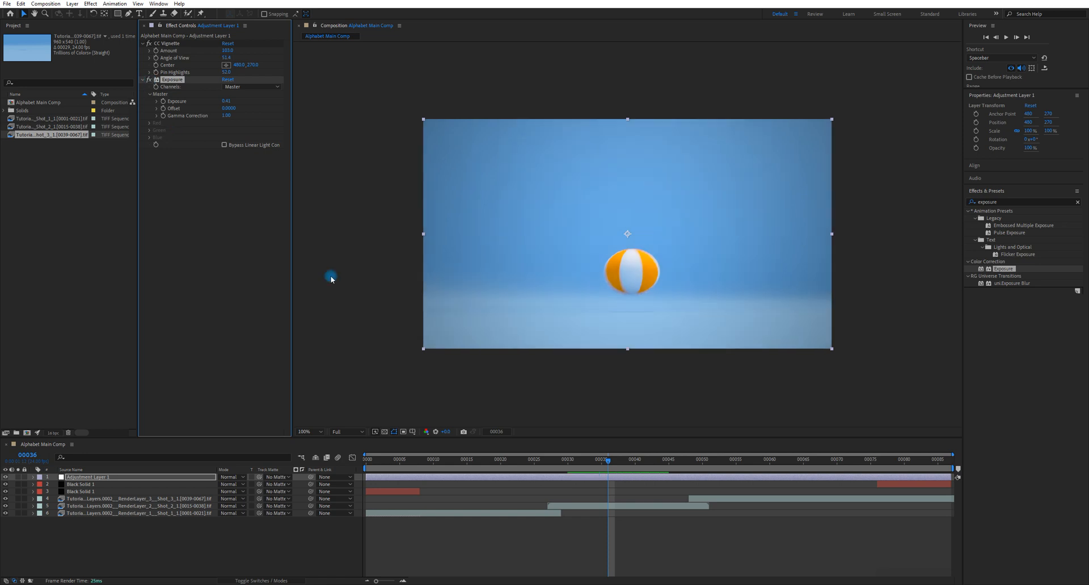
Step: Try lower Gamma Correction values on the Exposure effect's master channel, and set Gamma Correction back to 1
{"action": "left_click_drag", "start_coordinate": [227, 115], "coordinate": [226, 115]}
{"action": "left_click", "coordinate": [225, 115]}
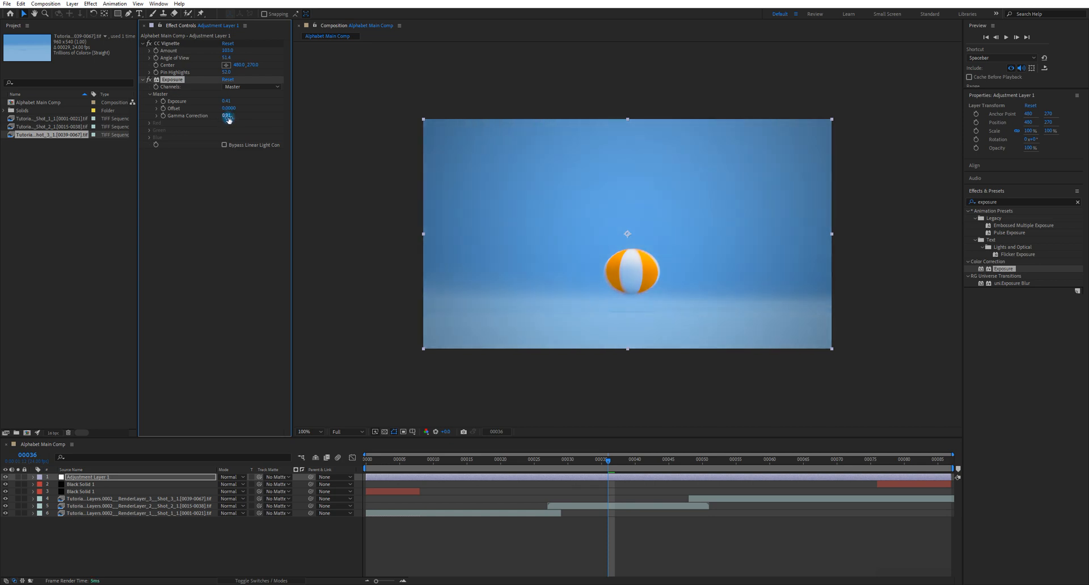
{"action": "type", "text": "0.1"}
{"action": "key", "text": "Return"}
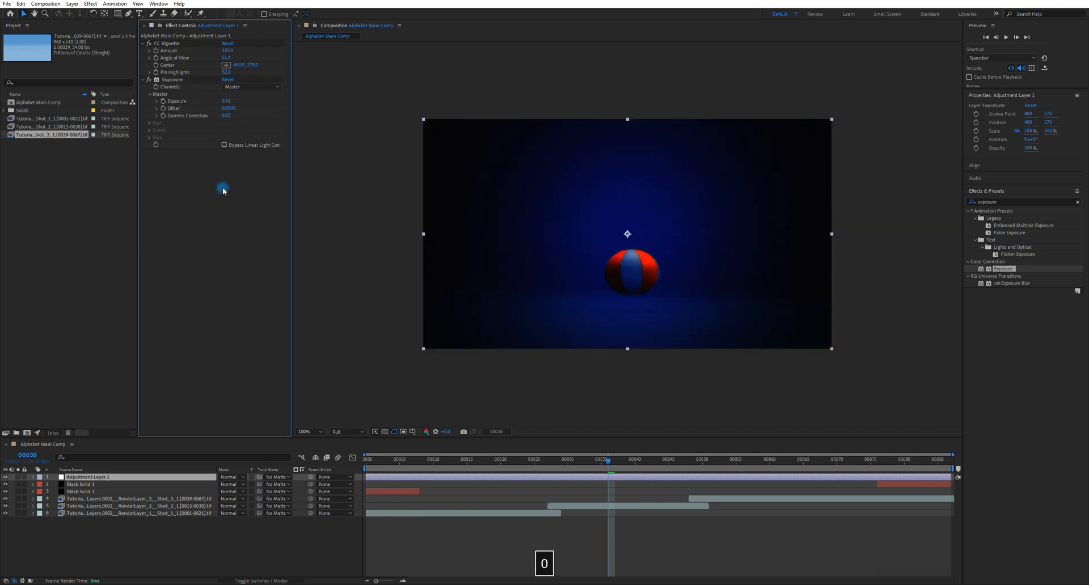
{"action": "left_click", "coordinate": [227, 116]}
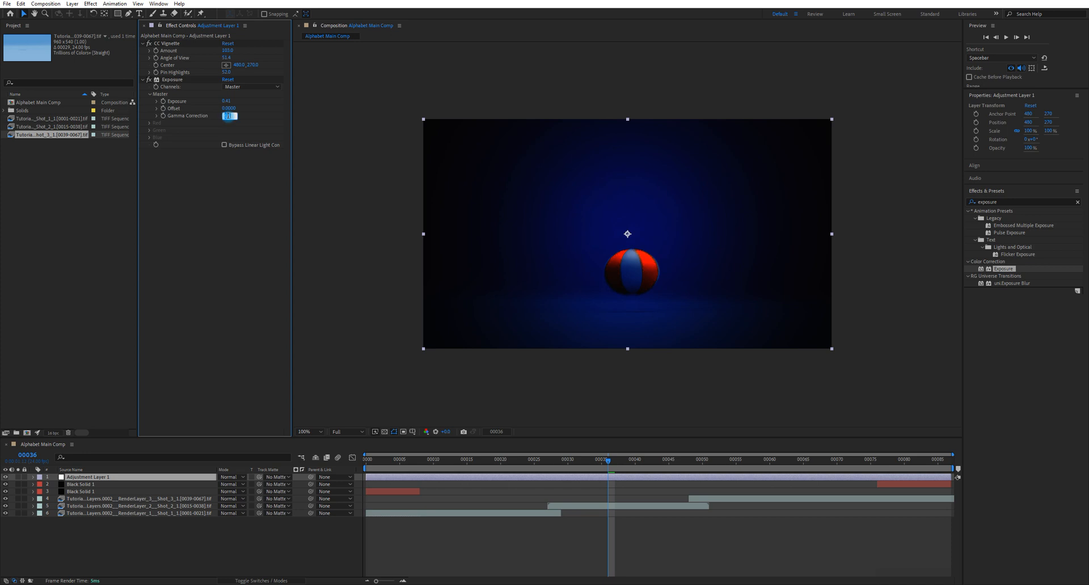
{"action": "type", "text": "0"}
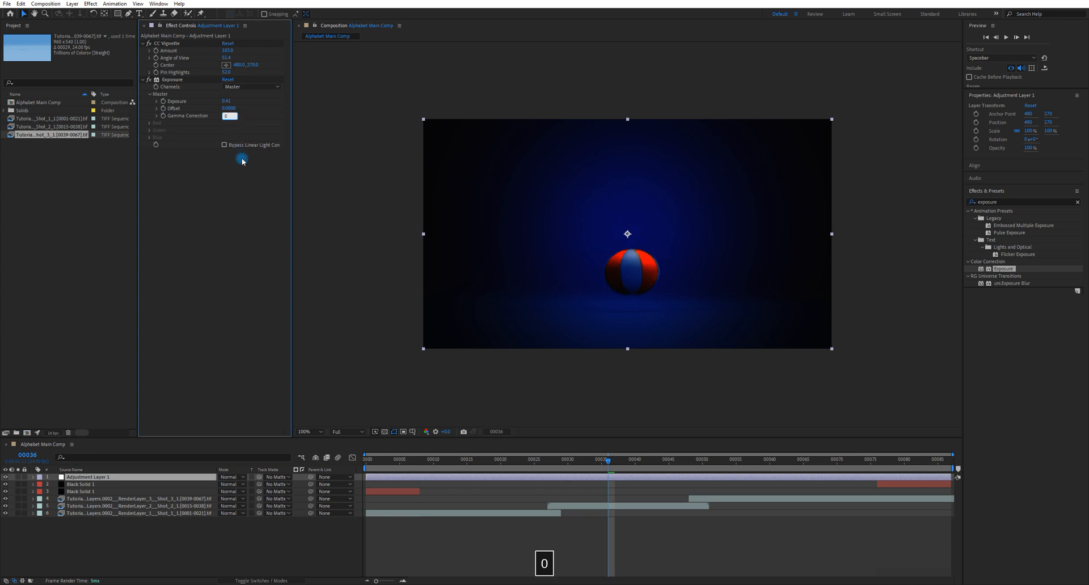
{"action": "key", "text": "Return"}
{"action": "left_click", "coordinate": [227, 116]}
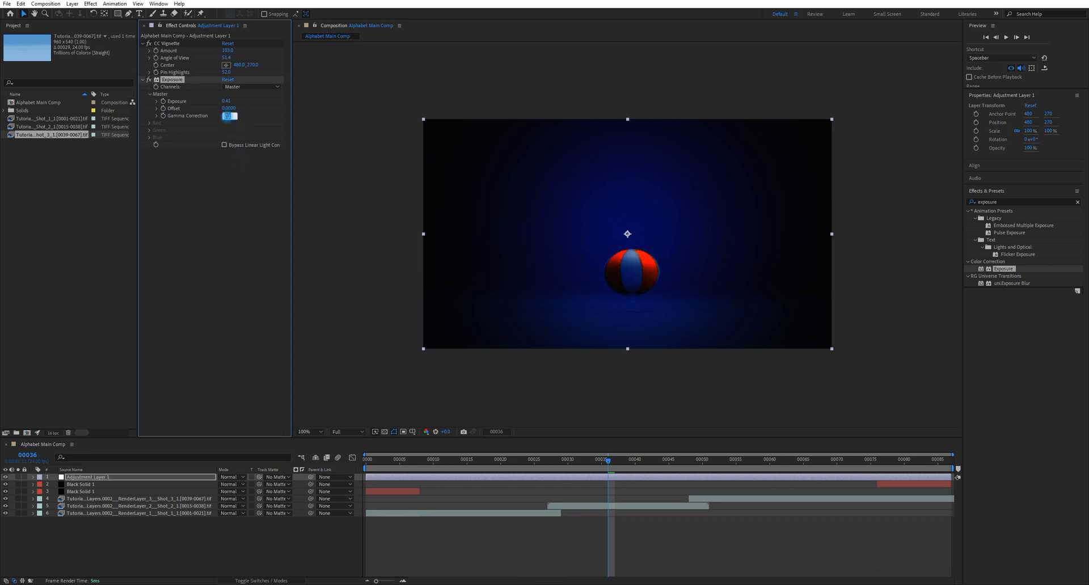
{"action": "type", "text": "1"}
{"action": "key", "text": "Return"}
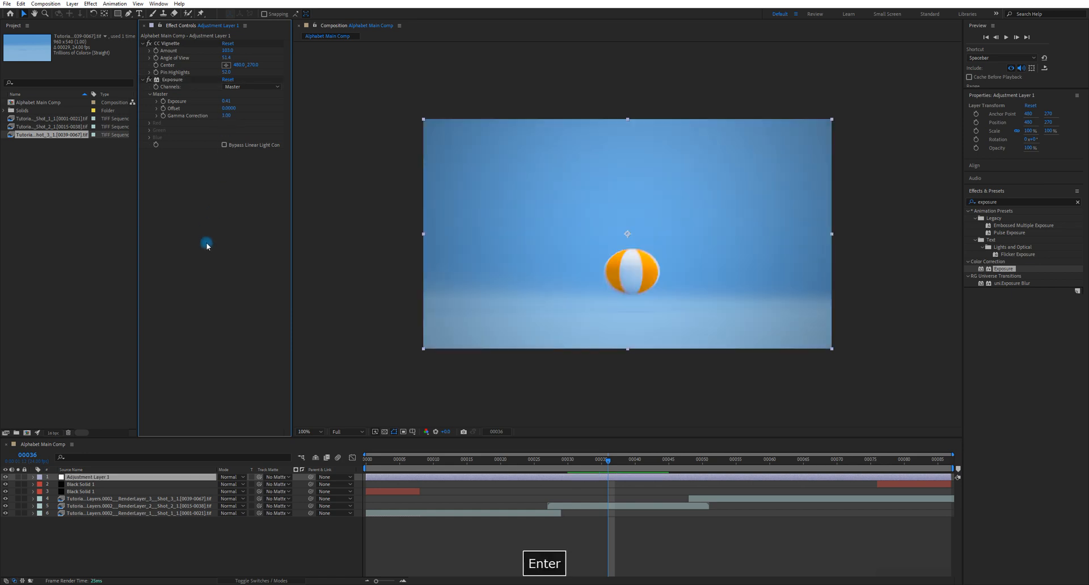
Step: Collapse CC Vignette and Exposure, and compare the picture with both effects off and on
{"action": "left_click", "coordinate": [143, 79]}
{"action": "left_click", "coordinate": [142, 43]}
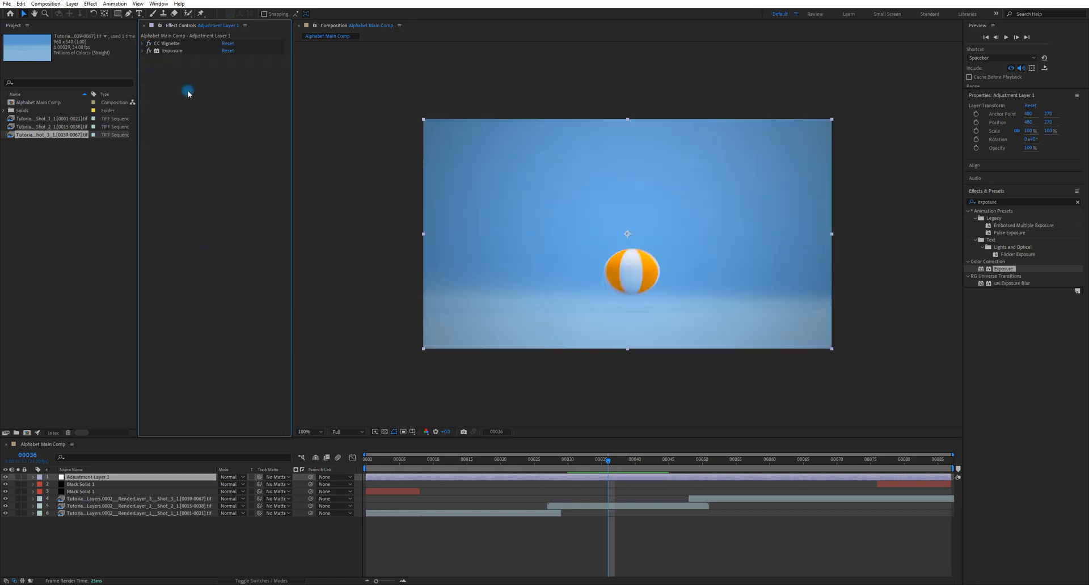
{"action": "left_click", "coordinate": [149, 43]}
{"action": "left_click", "coordinate": [148, 51]}
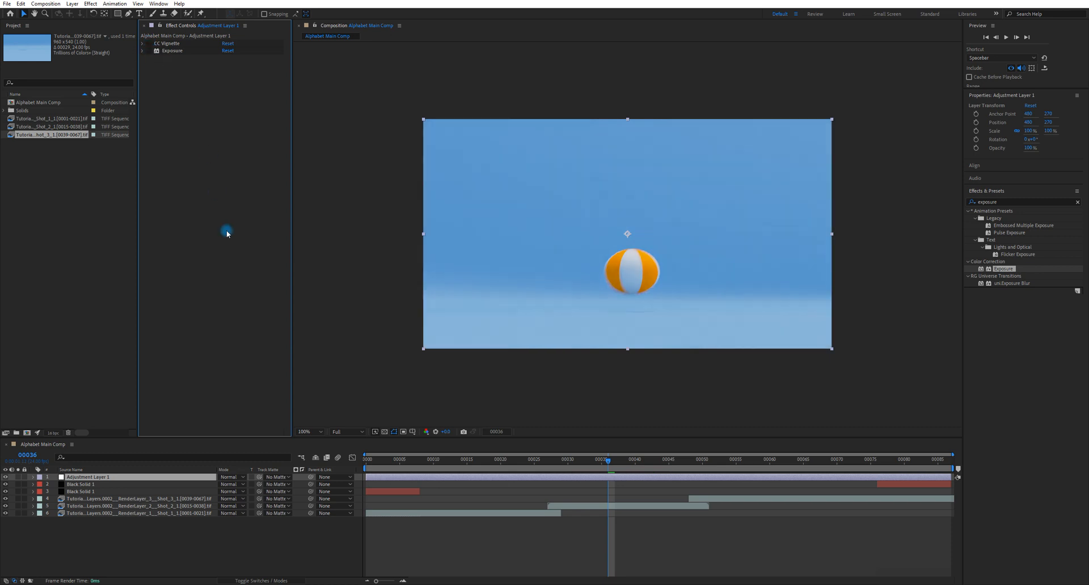
{"action": "left_click", "coordinate": [149, 43]}
{"action": "left_click", "coordinate": [149, 50]}
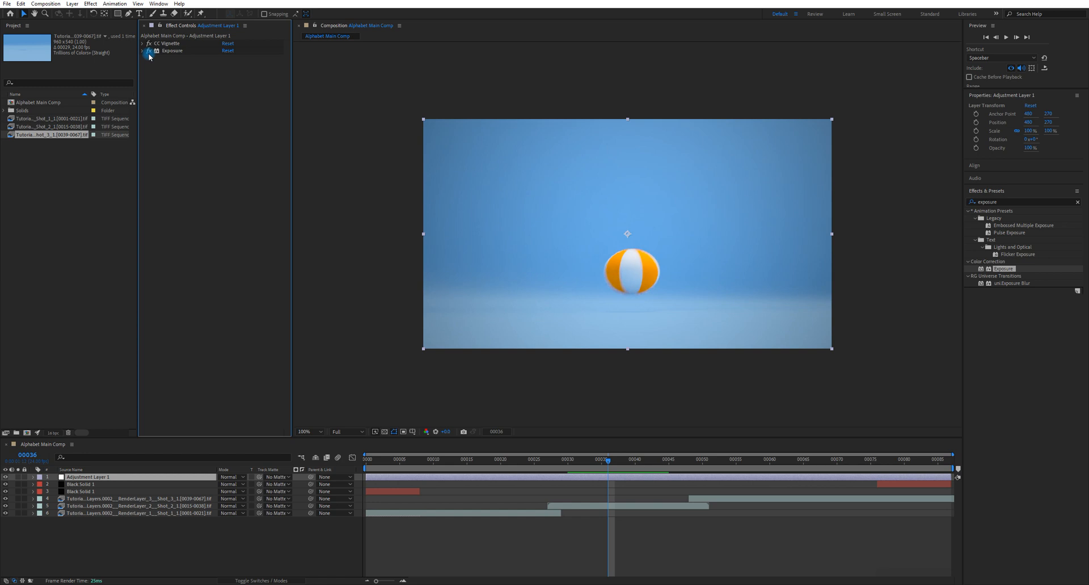
Step: Lower the vignette's Amount slightly and reduce its Angle of View to just under 50
{"action": "left_click", "coordinate": [143, 43]}
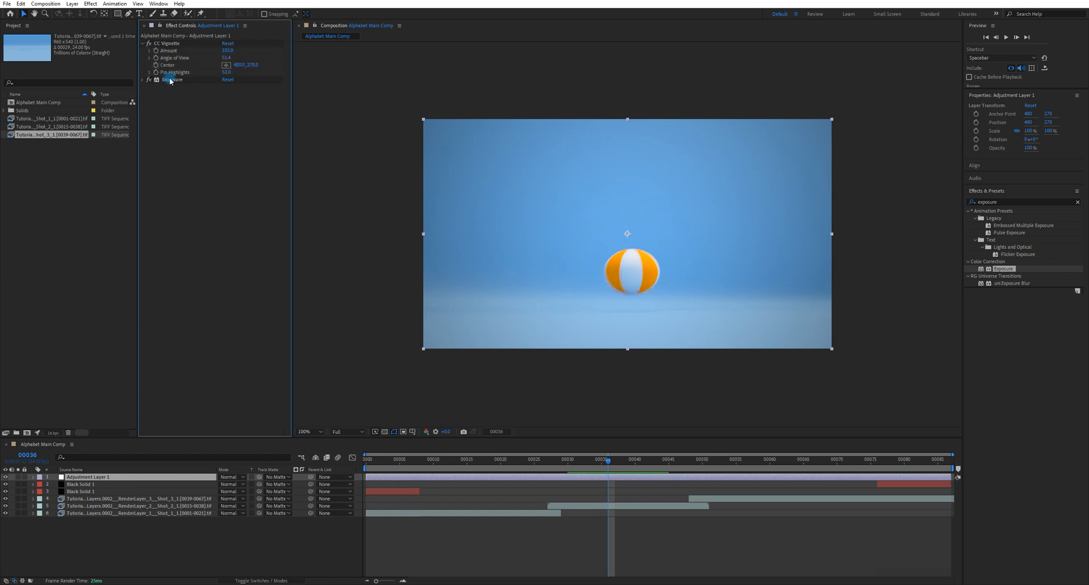
{"action": "left_click_drag", "start_coordinate": [229, 49], "coordinate": [227, 49]}
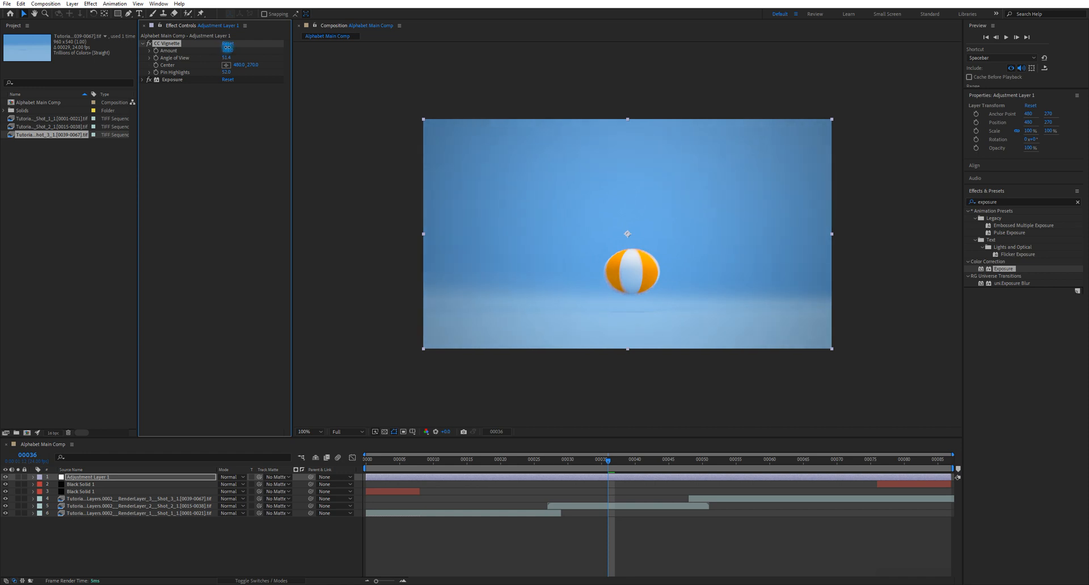
{"action": "left_click", "coordinate": [224, 161]}
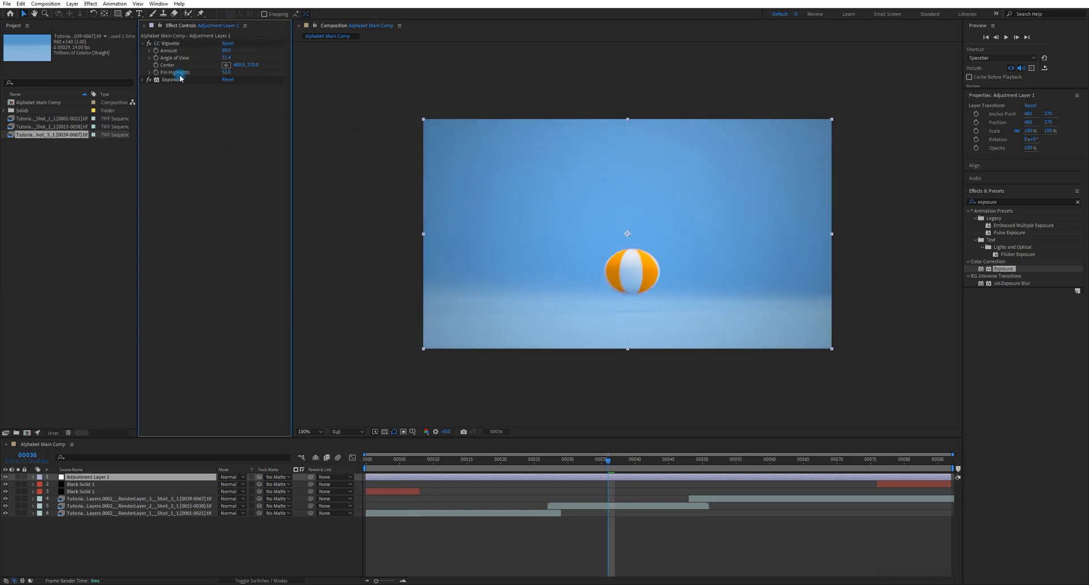
{"action": "left_click", "coordinate": [149, 58]}
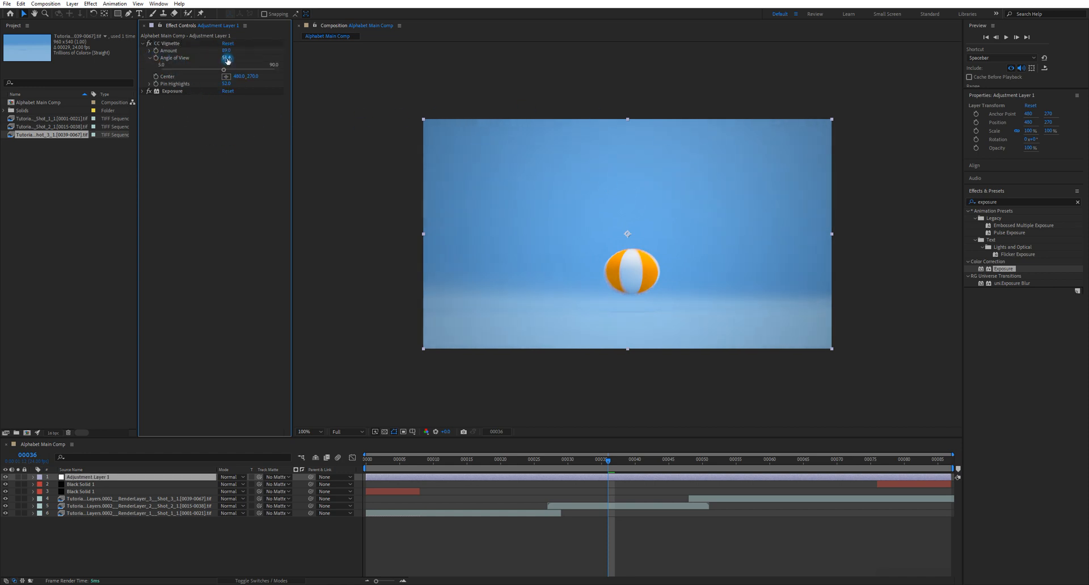
{"action": "mouse_move", "coordinate": [226, 58]}
{"action": "left_mouse_down"}
{"action": "mouse_move", "coordinate": [292, 56]}
{"action": "mouse_move", "coordinate": [221, 57]}
{"action": "left_mouse_up"}
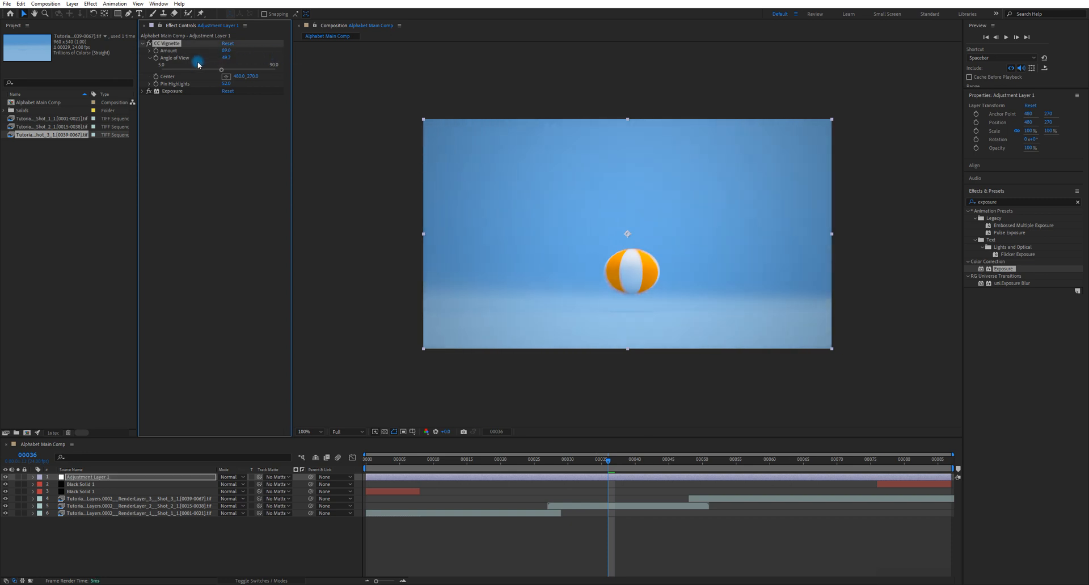
{"action": "left_click", "coordinate": [146, 207]}
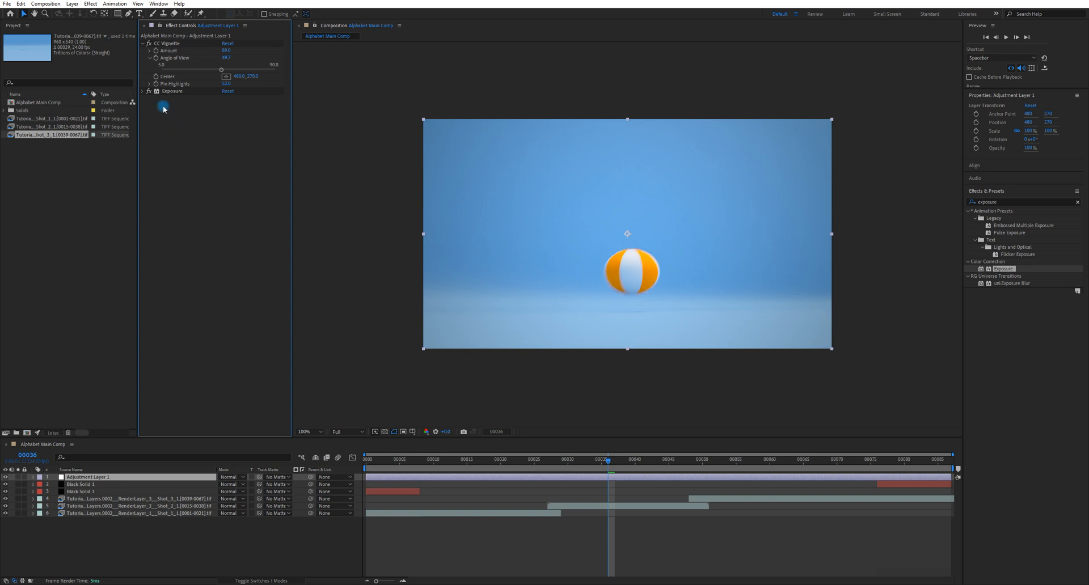
Step: Set the vignette's Pin Highlights to about 31 and collapse the effect's settings
{"action": "left_click", "coordinate": [150, 83]}
{"action": "mouse_move", "coordinate": [224, 97]}
{"action": "left_mouse_down"}
{"action": "mouse_move", "coordinate": [238, 97]}
{"action": "mouse_move", "coordinate": [192, 94]}
{"action": "mouse_move", "coordinate": [244, 97]}
{"action": "mouse_move", "coordinate": [178, 95]}
{"action": "mouse_move", "coordinate": [282, 98]}
{"action": "mouse_move", "coordinate": [220, 96]}
{"action": "left_mouse_up"}
{"action": "left_click_drag", "start_coordinate": [111, 93], "coordinate": [226, 100]}
{"action": "left_click_drag", "start_coordinate": [164, 100], "coordinate": [197, 102]}
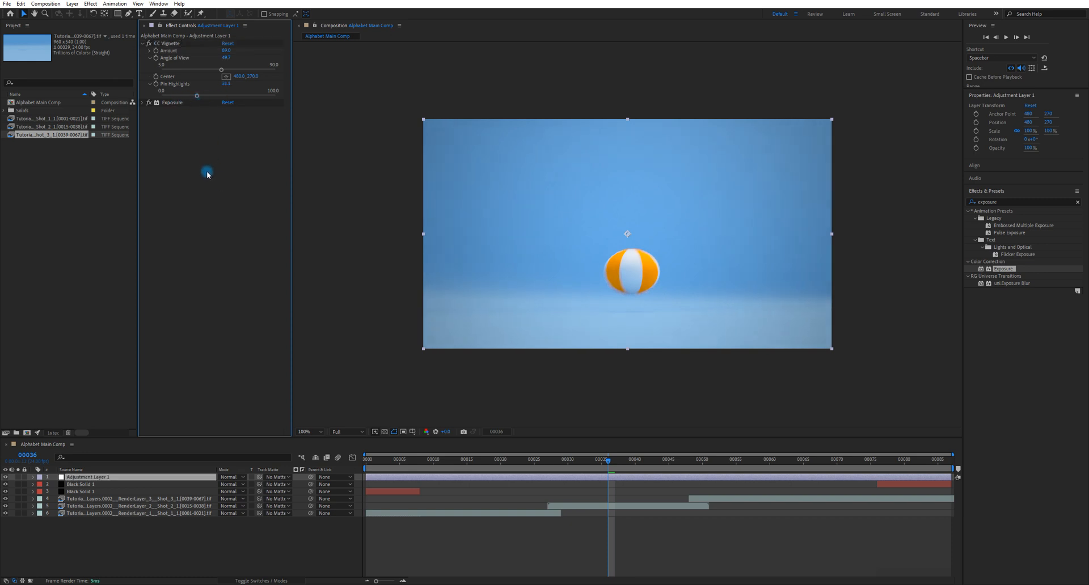
{"action": "left_click", "coordinate": [143, 44]}
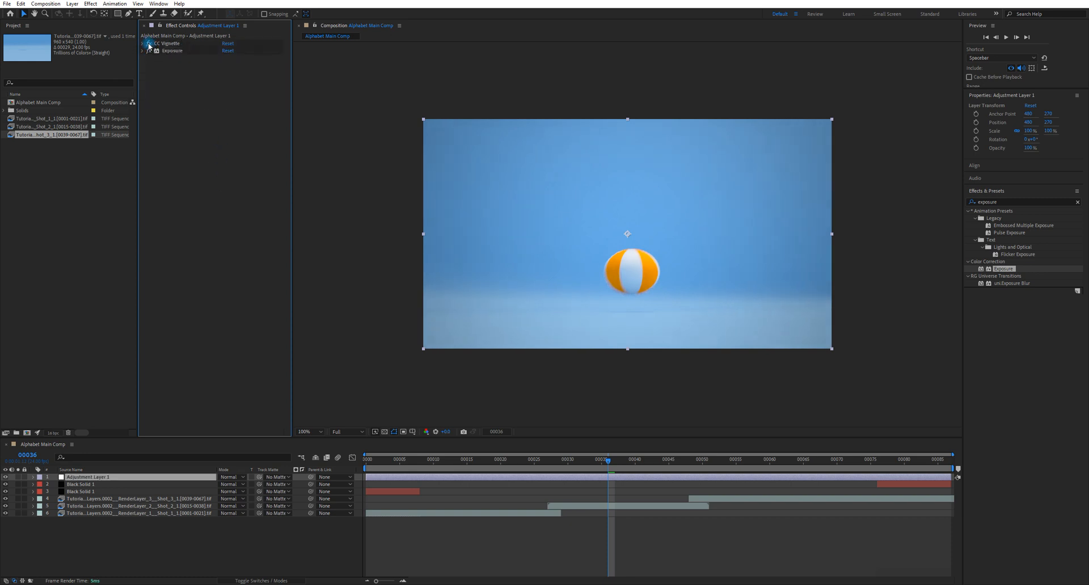
Step: Check the adjusted grade against the ungraded picture by turning both effects off and on again
{"action": "left_click", "coordinate": [147, 43]}
{"action": "left_click", "coordinate": [187, 217]}
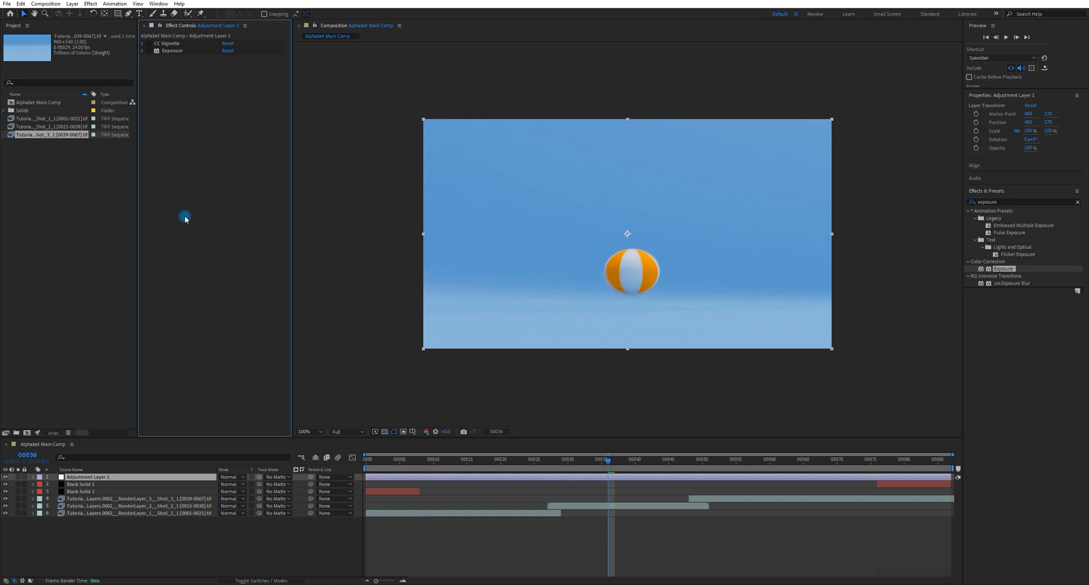
{"action": "left_click_drag", "start_coordinate": [159, 44], "coordinate": [162, 42]}
{"action": "left_click", "coordinate": [149, 43]}
{"action": "left_click", "coordinate": [148, 52]}
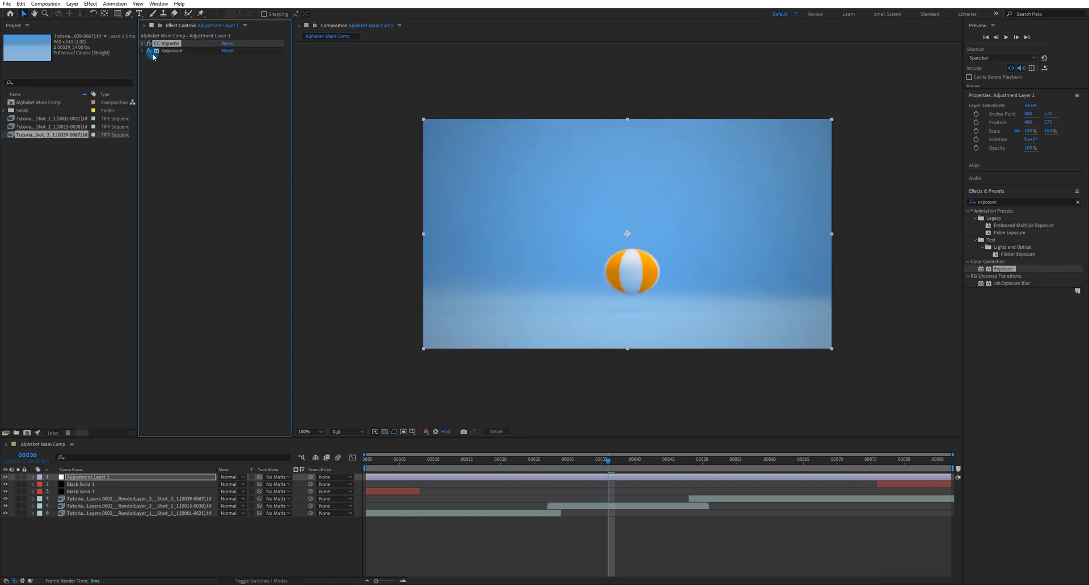
{"action": "left_click", "coordinate": [169, 187]}
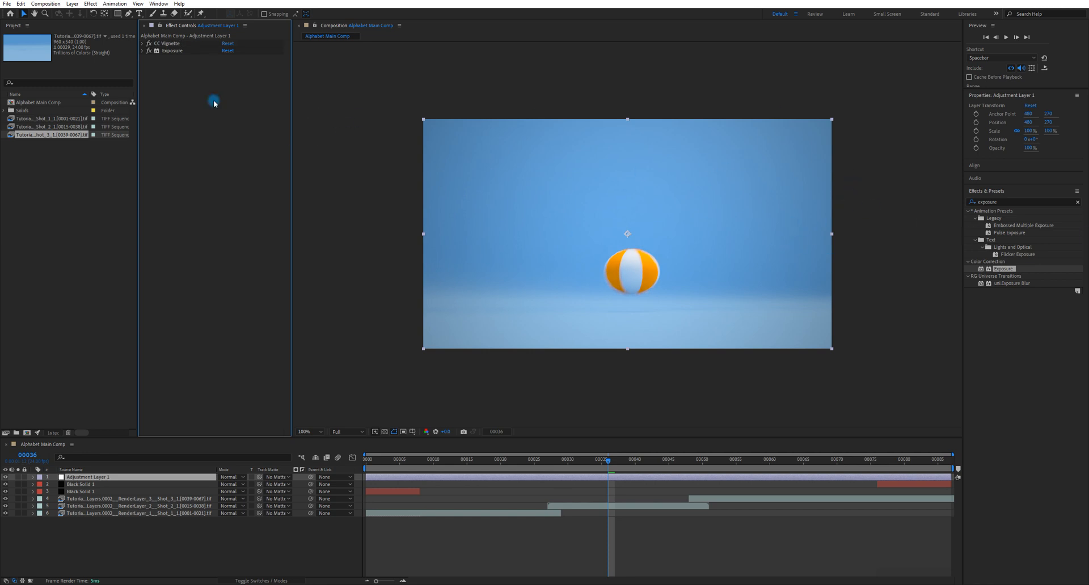
Step: Preview the graded Alphabet Main Comp from frame 0 and check the closing fade to black near frame 86
{"action": "left_click_drag", "start_coordinate": [561, 462], "coordinate": [363, 461]}
{"action": "key", "text": "space"}
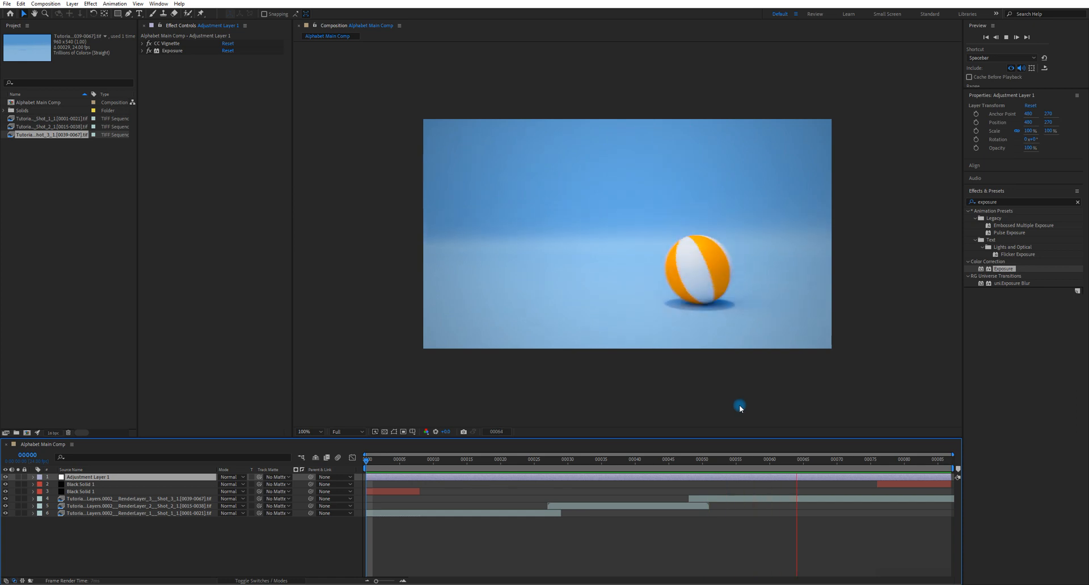
{"action": "key", "text": "space"}
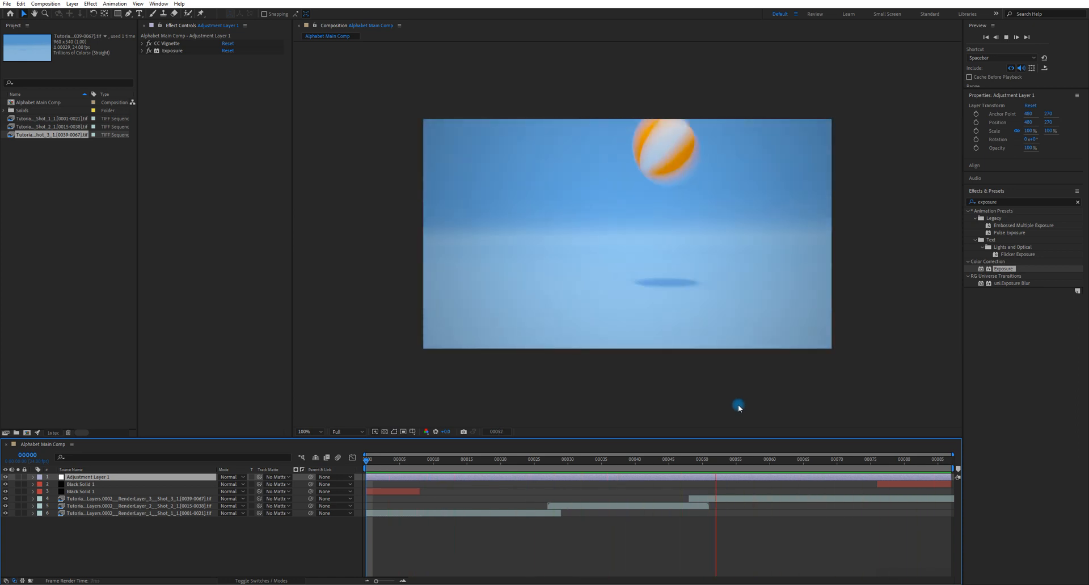
{"action": "key", "text": "space"}
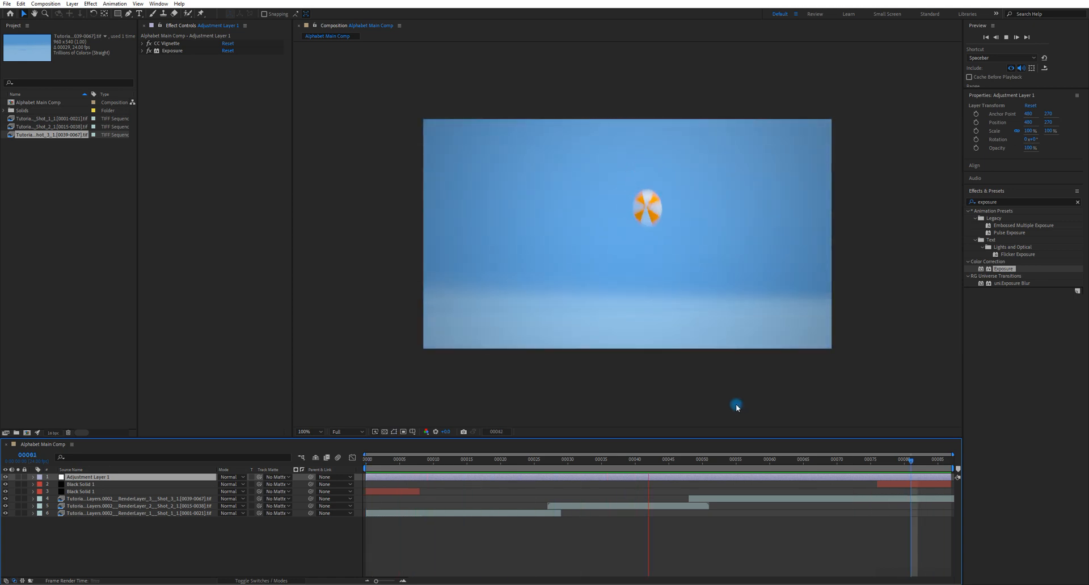
{"action": "key", "text": "space"}
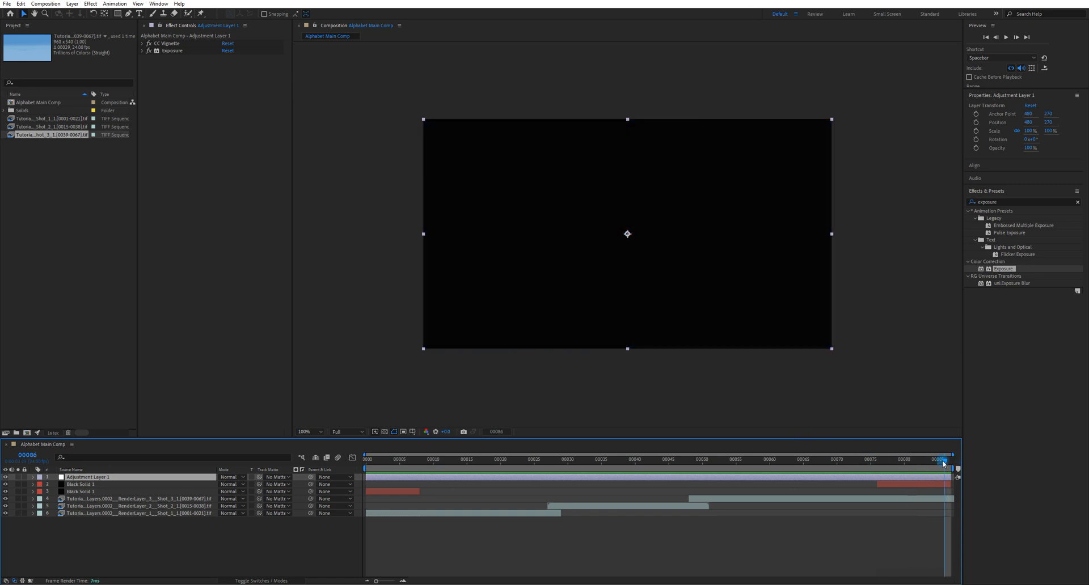
{"action": "key", "text": "space"}
Step: Deselect the adjustment layer and add Alphabet Main Comp to the Render Queue
{"action": "left_click", "coordinate": [377, 371]}
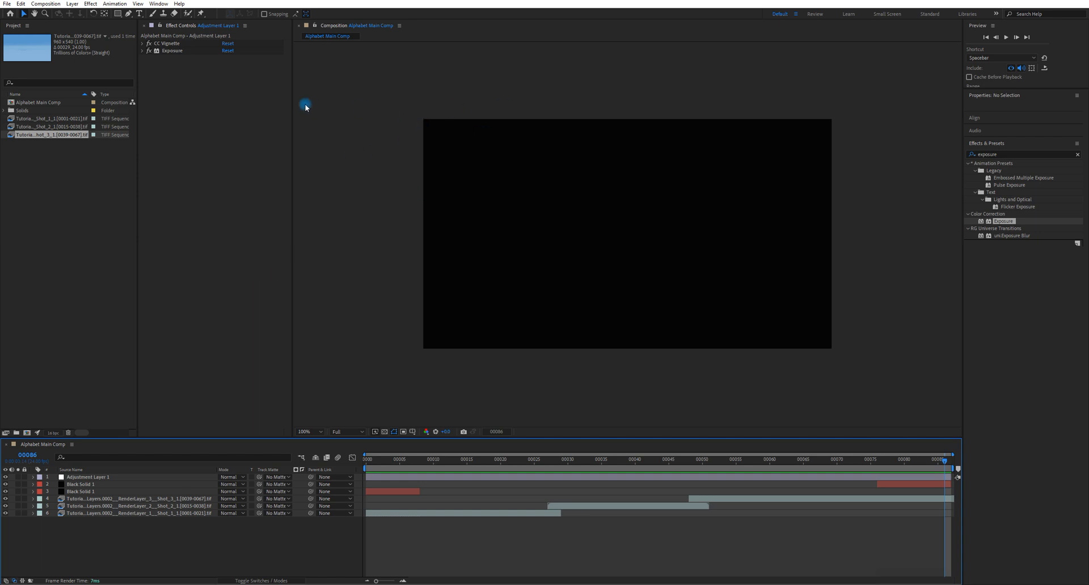
{"action": "left_click", "coordinate": [216, 199]}
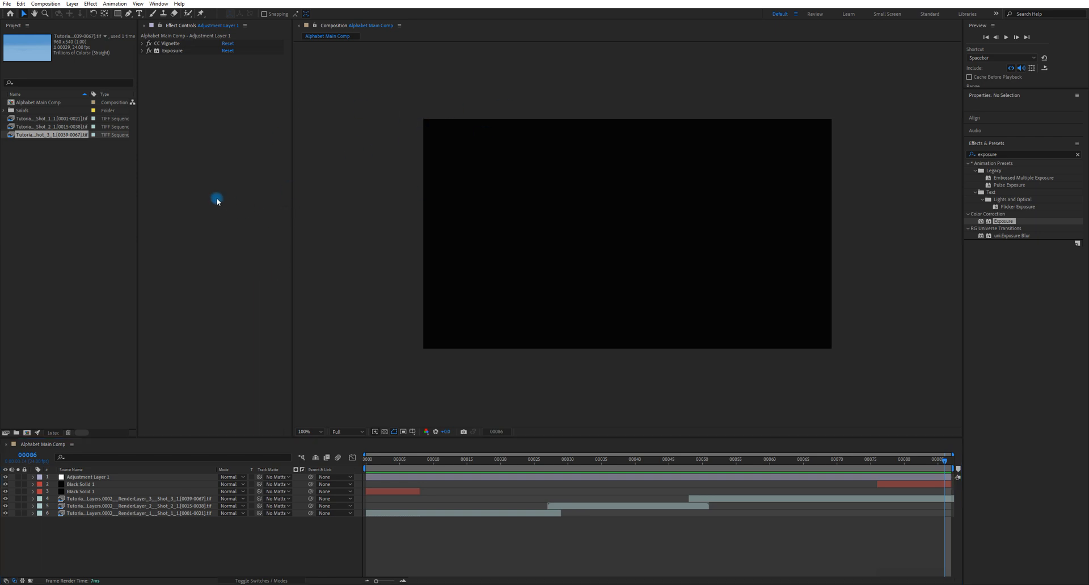
{"action": "left_click", "coordinate": [51, 5]}
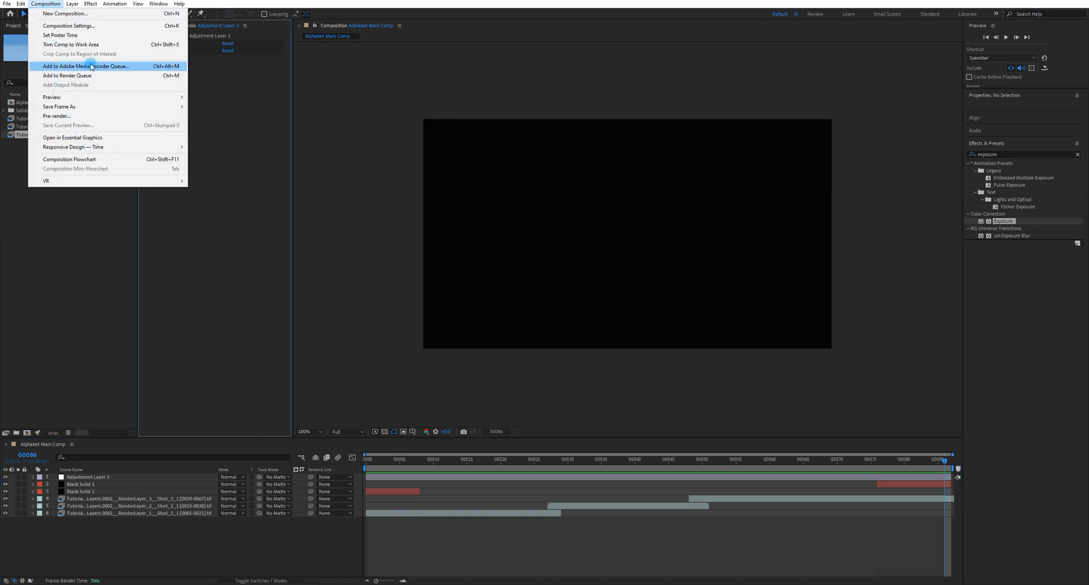
{"action": "left_click", "coordinate": [143, 66]}
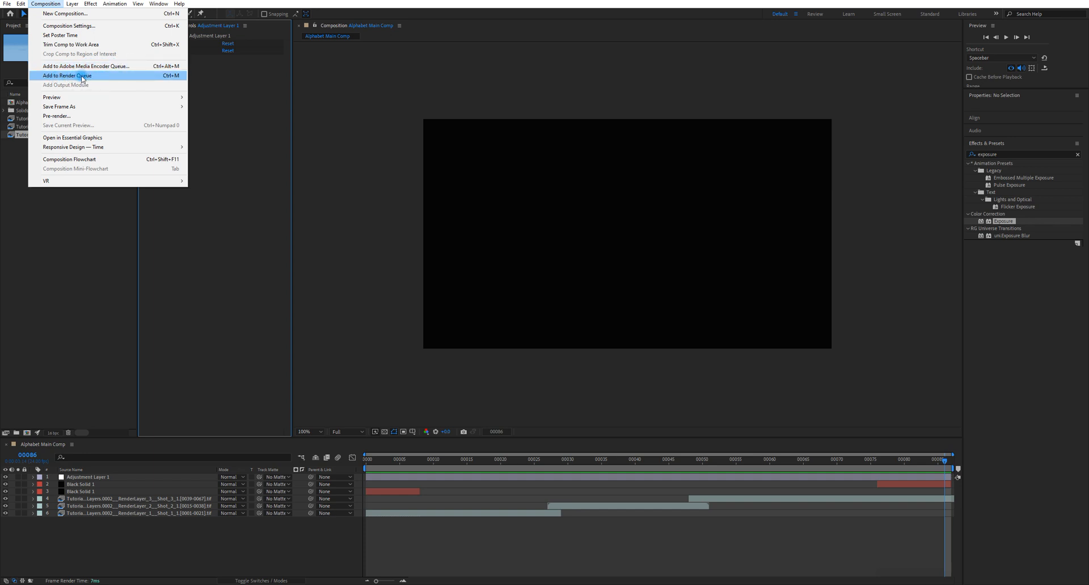
{"action": "left_click", "coordinate": [83, 78]}
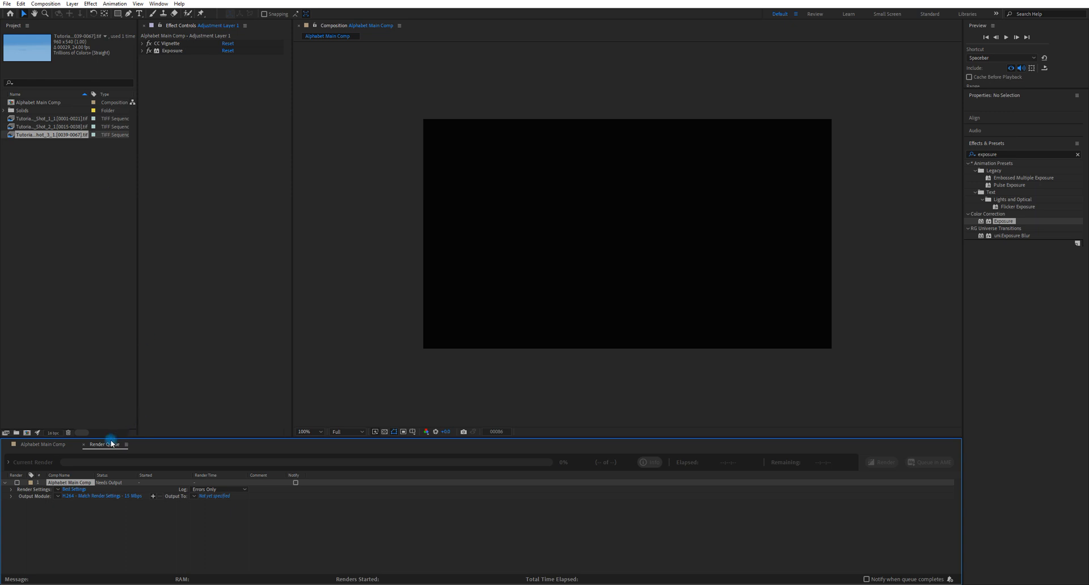
Step: Open the render item's output module settings and set the H.264 target bitrate to 20 Mbps
{"action": "left_click", "coordinate": [106, 516]}
{"action": "left_click", "coordinate": [108, 496]}
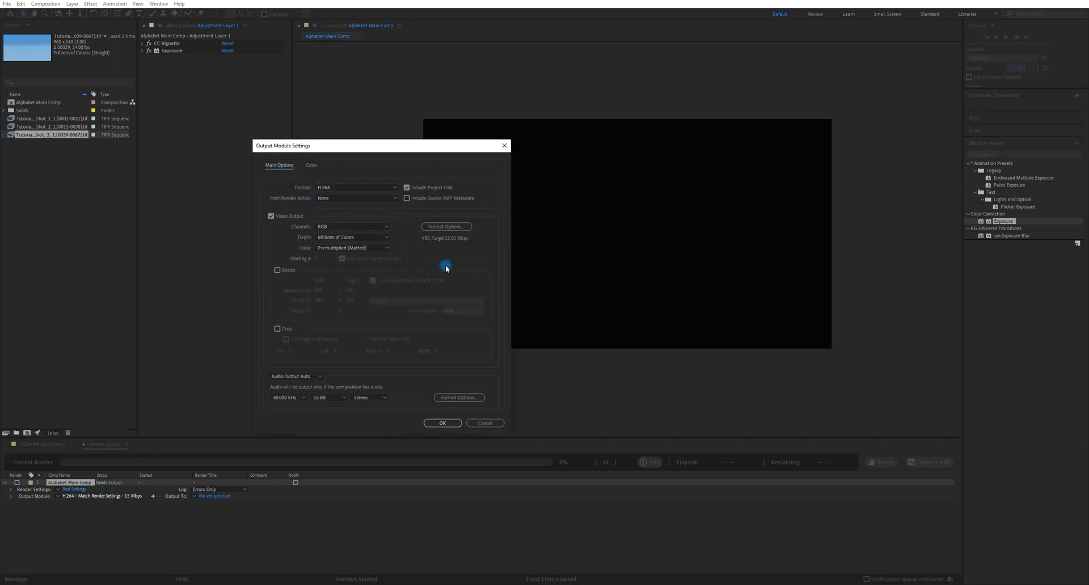
{"action": "left_click", "coordinate": [448, 230]}
{"action": "left_click_drag", "start_coordinate": [726, 84], "coordinate": [431, 69]}
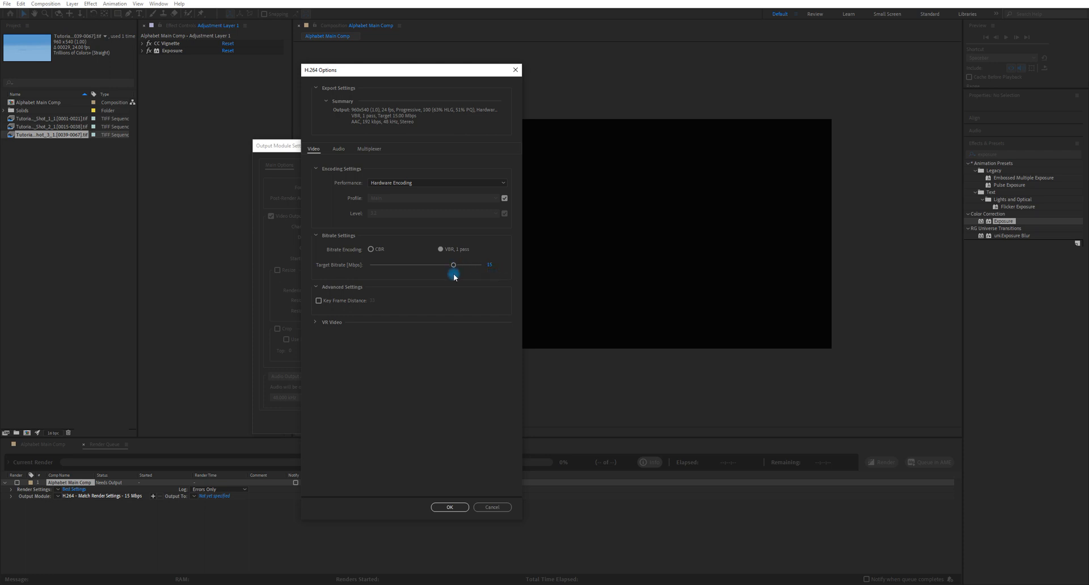
{"action": "left_click_drag", "start_coordinate": [457, 265], "coordinate": [510, 267]}
{"action": "left_click", "coordinate": [491, 265]}
{"action": "key", "text": "Return"}
Step: Set the H.264 encoding performance to Software Encoding
{"action": "left_click", "coordinate": [500, 183]}
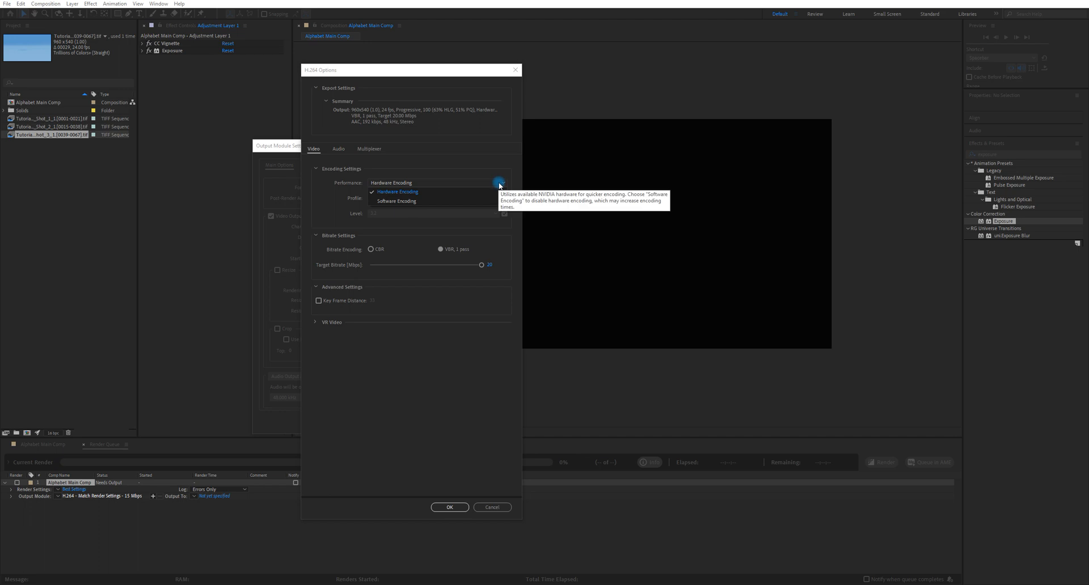
{"action": "left_click", "coordinate": [398, 201]}
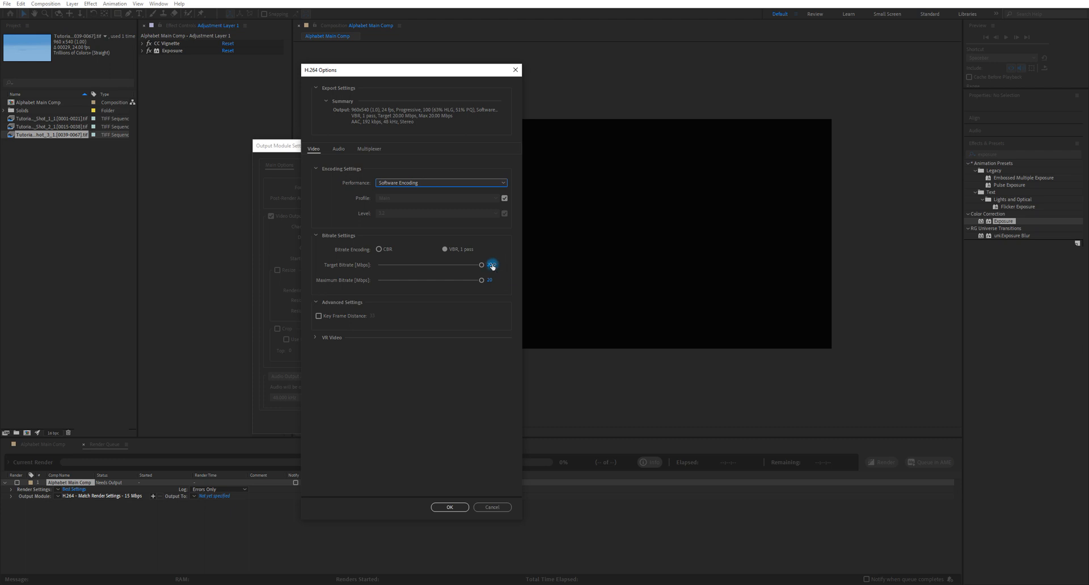
{"action": "left_click", "coordinate": [405, 188]}
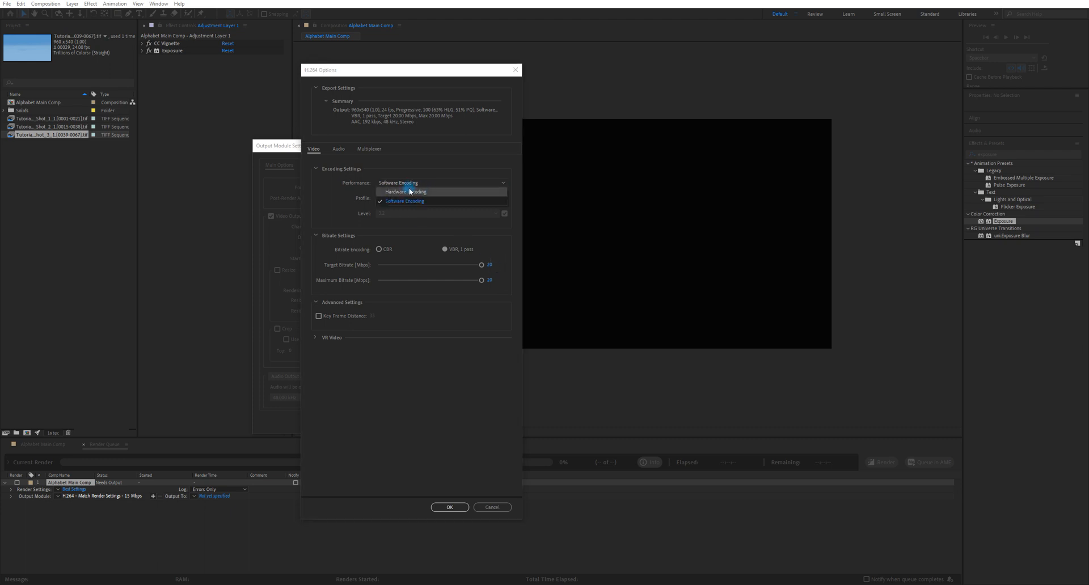
{"action": "left_click", "coordinate": [495, 248]}
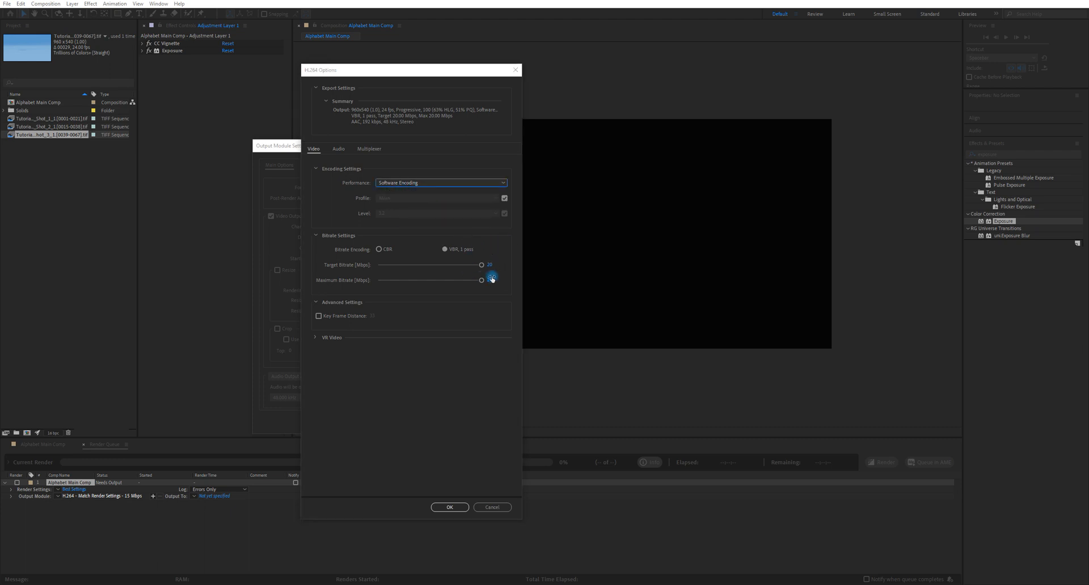
Step: Try to raise the H.264 target and maximum bitrates above 20 Mbps and expand the VR Video settings
{"action": "left_click", "coordinate": [489, 265]}
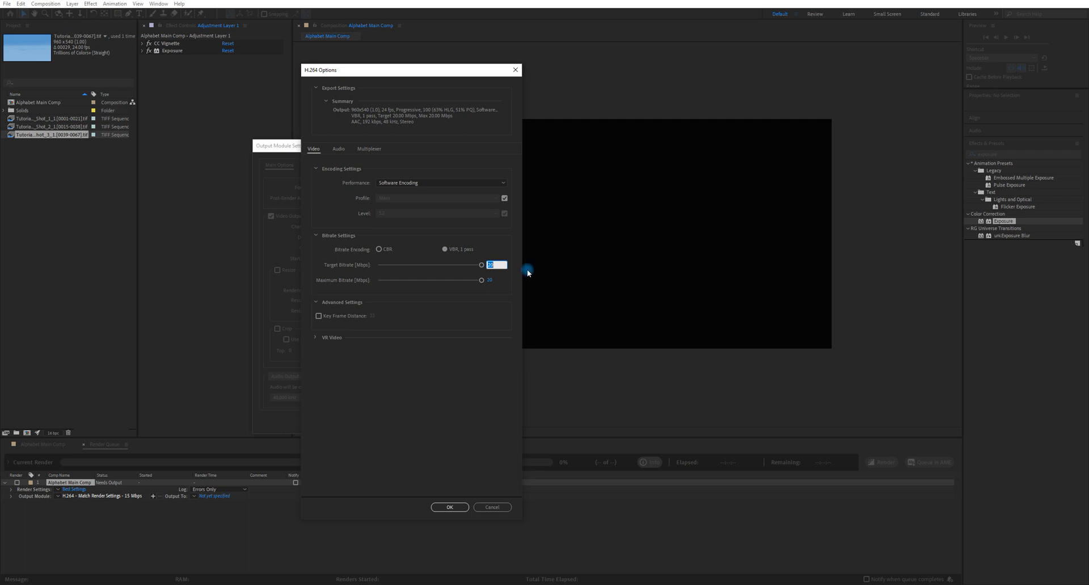
{"action": "key", "text": "Return"}
{"action": "left_click", "coordinate": [489, 280]}
{"action": "key", "text": "Return"}
{"action": "left_click_drag", "start_coordinate": [482, 280], "coordinate": [669, 286]}
{"action": "left_click", "coordinate": [483, 283]}
{"action": "left_click", "coordinate": [313, 339]}
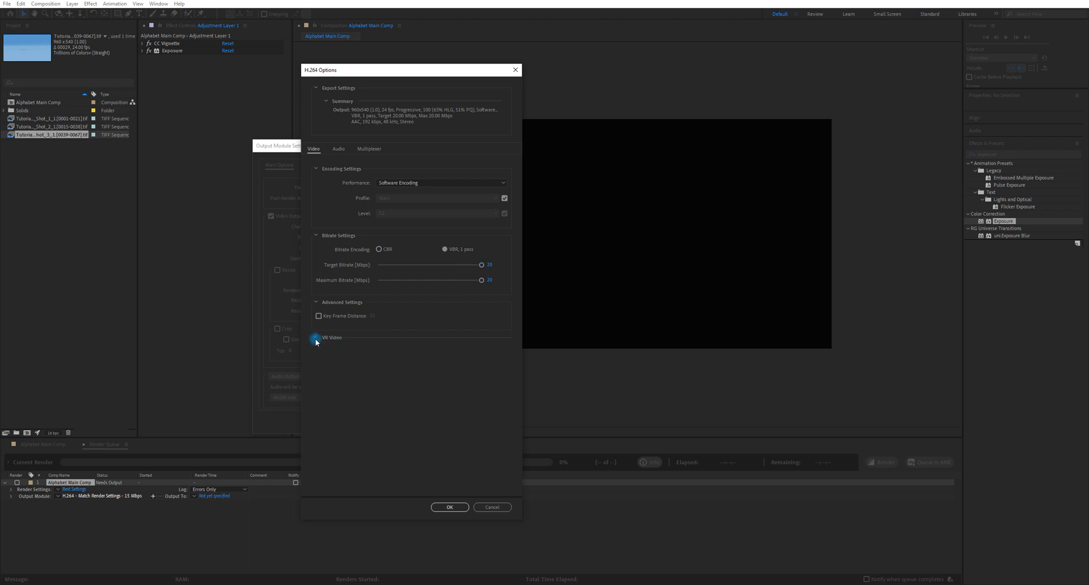
{"action": "left_click", "coordinate": [489, 280]}
{"action": "left_click", "coordinate": [486, 266]}
Step: Try CBR bitrate encoding, return to VBR, 1 pass, and discard the H.264 options
{"action": "left_click", "coordinate": [378, 250]}
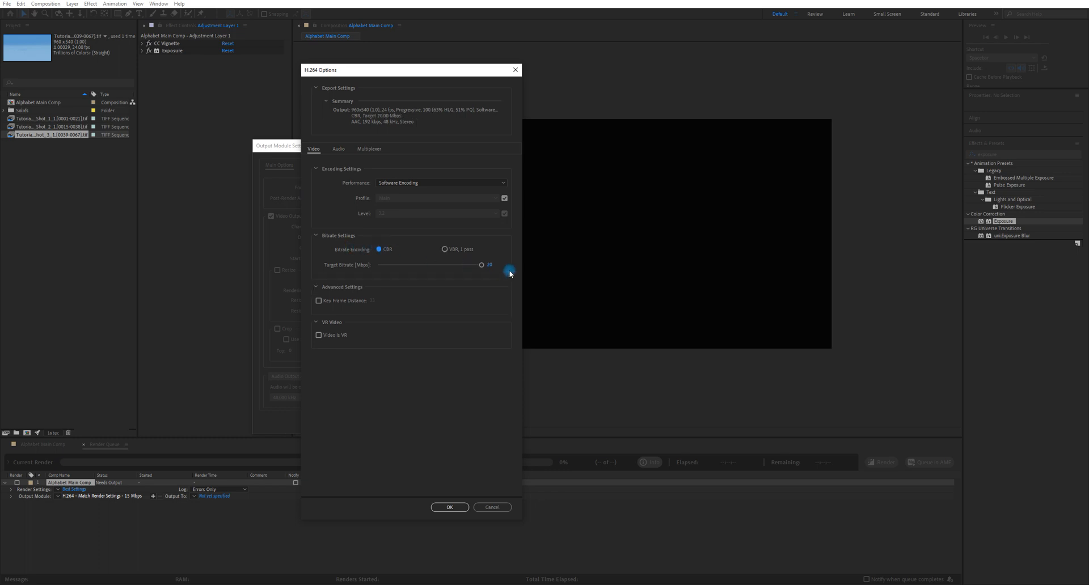
{"action": "key", "text": "Return"}
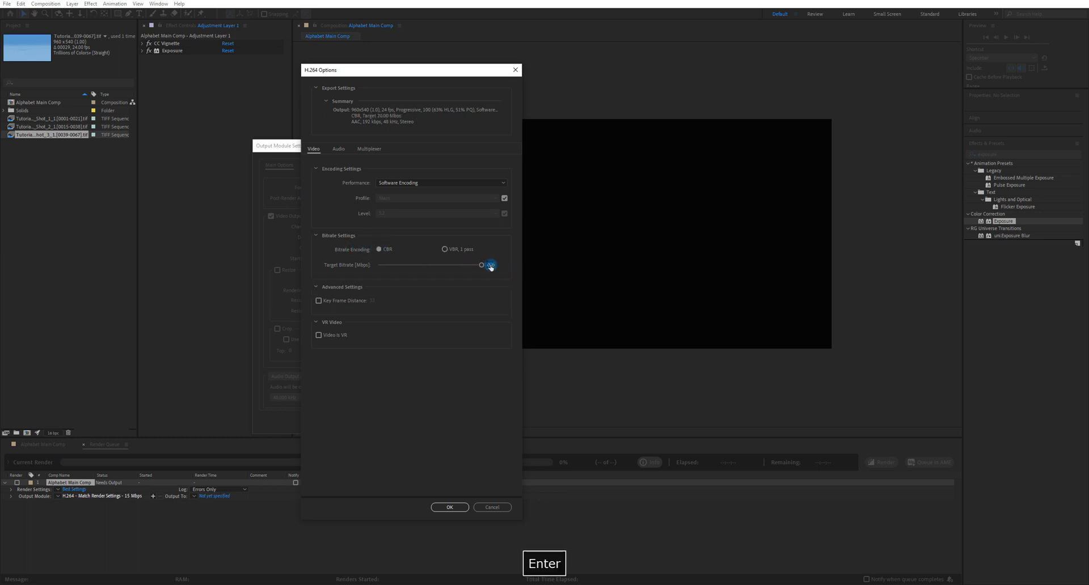
{"action": "left_click", "coordinate": [445, 250]}
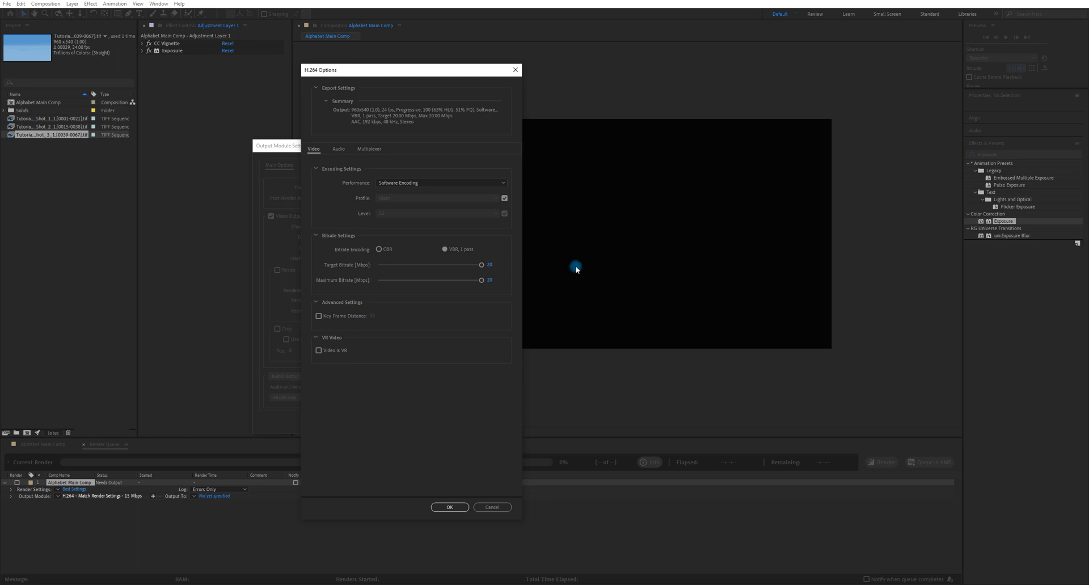
{"action": "left_click", "coordinate": [491, 280]}
{"action": "left_click", "coordinate": [424, 183]}
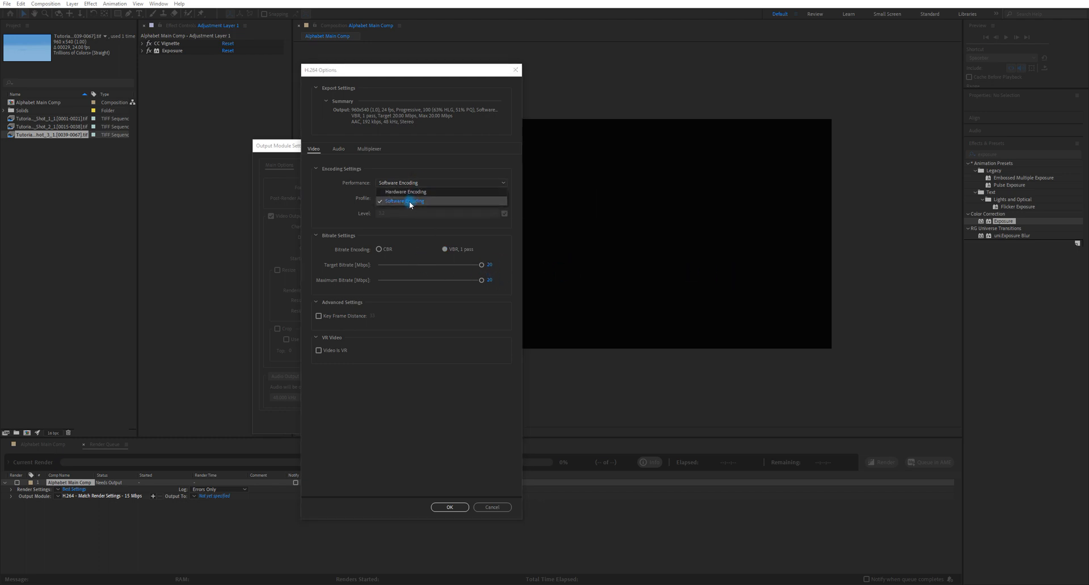
{"action": "left_click", "coordinate": [338, 208]}
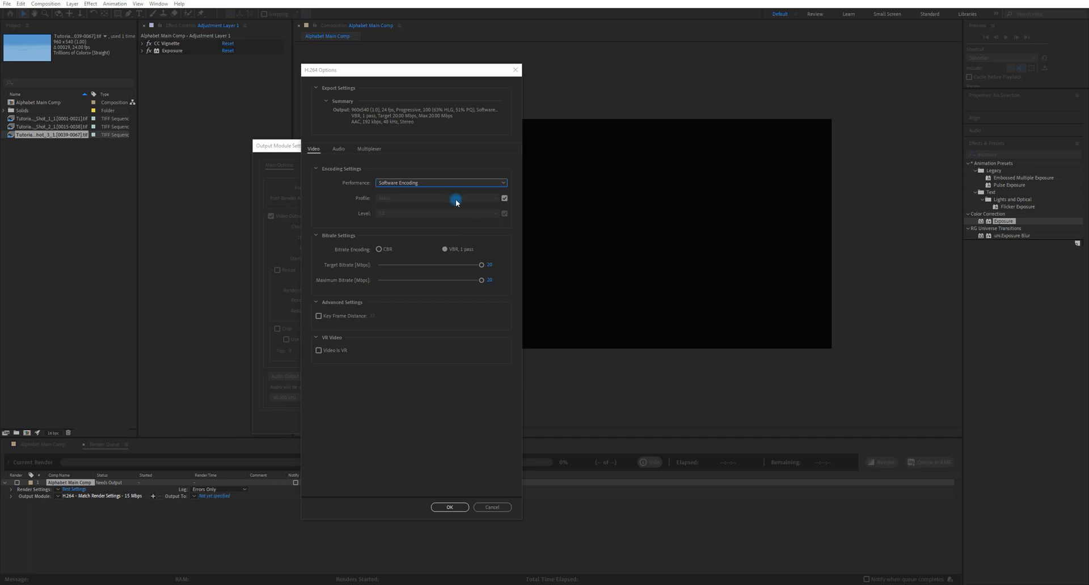
{"action": "left_click", "coordinate": [499, 511]}
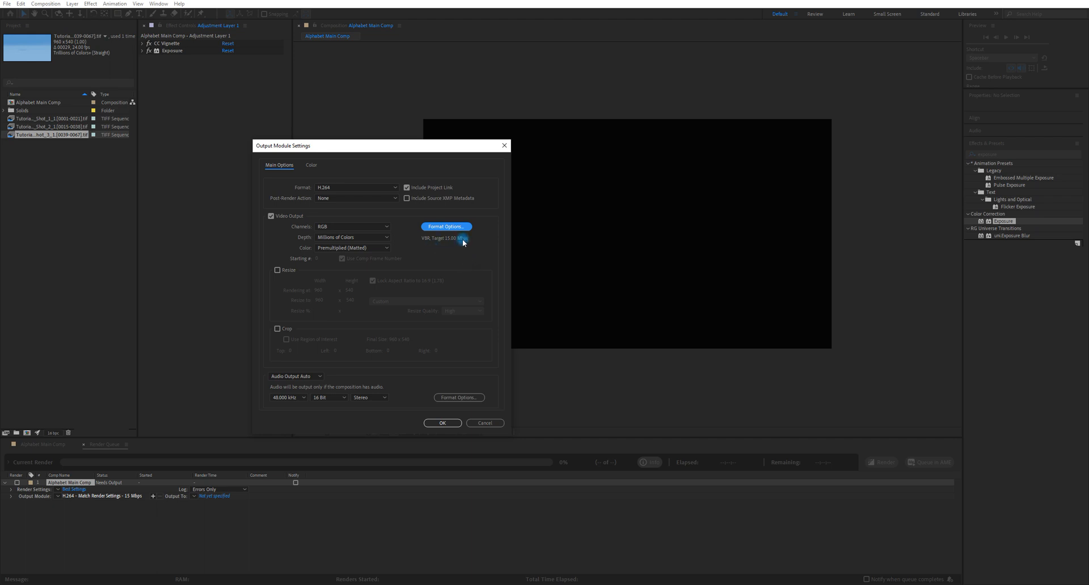
Step: Set the output format to QuickTime and its video codec to Apple ProRes 422
{"action": "left_click", "coordinate": [351, 187]}
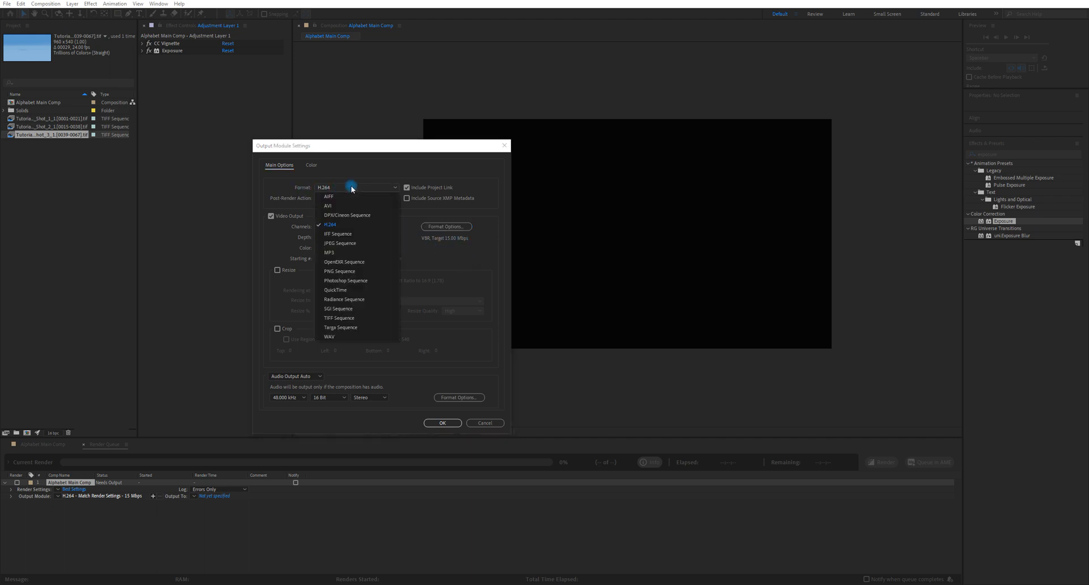
{"action": "left_click", "coordinate": [340, 290]}
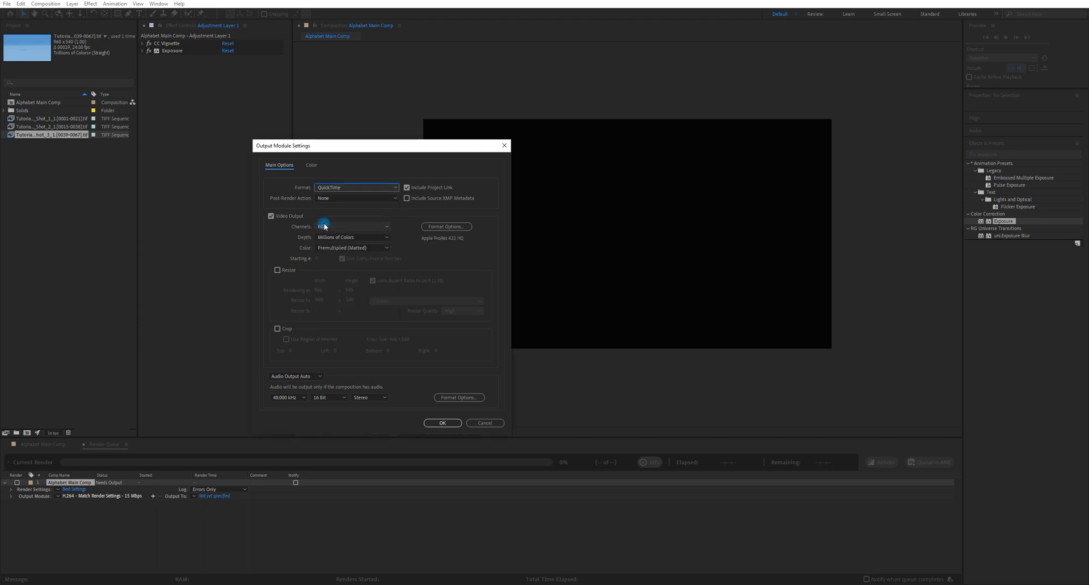
{"action": "left_click", "coordinate": [447, 228]}
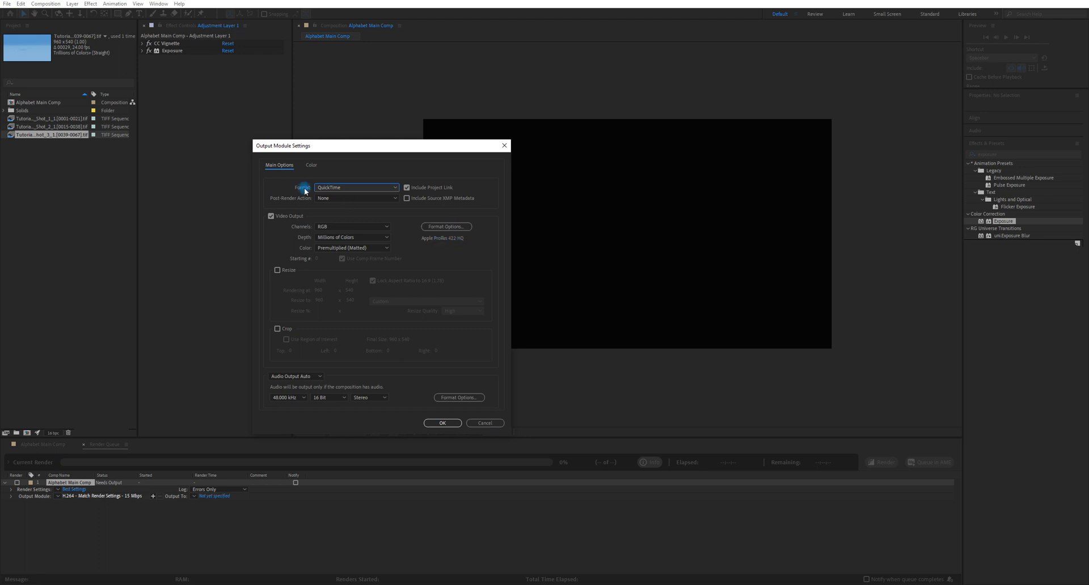
{"action": "left_click", "coordinate": [450, 229]}
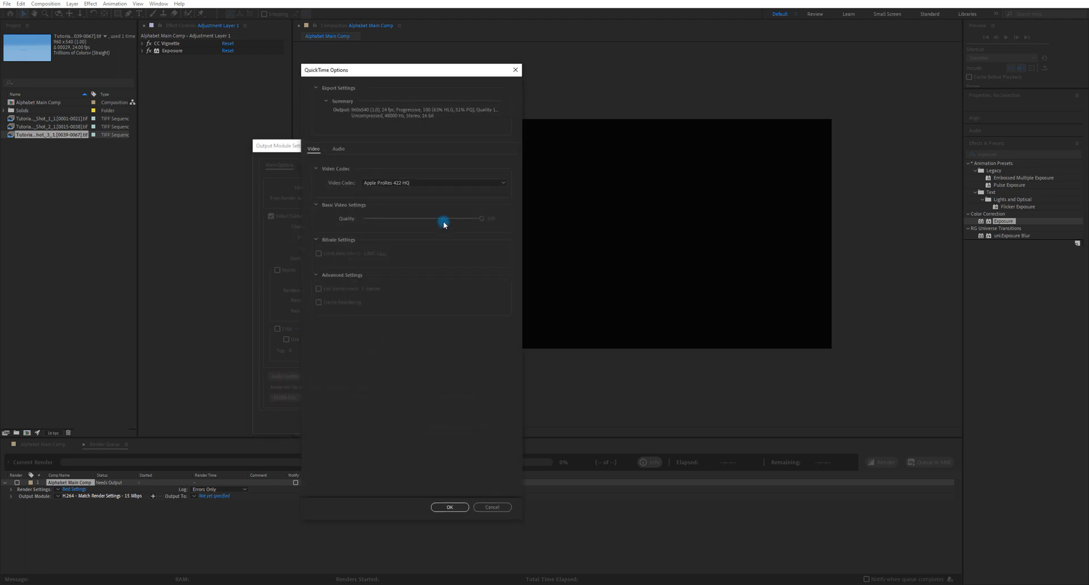
{"action": "left_click", "coordinate": [452, 171]}
{"action": "left_click", "coordinate": [443, 182]}
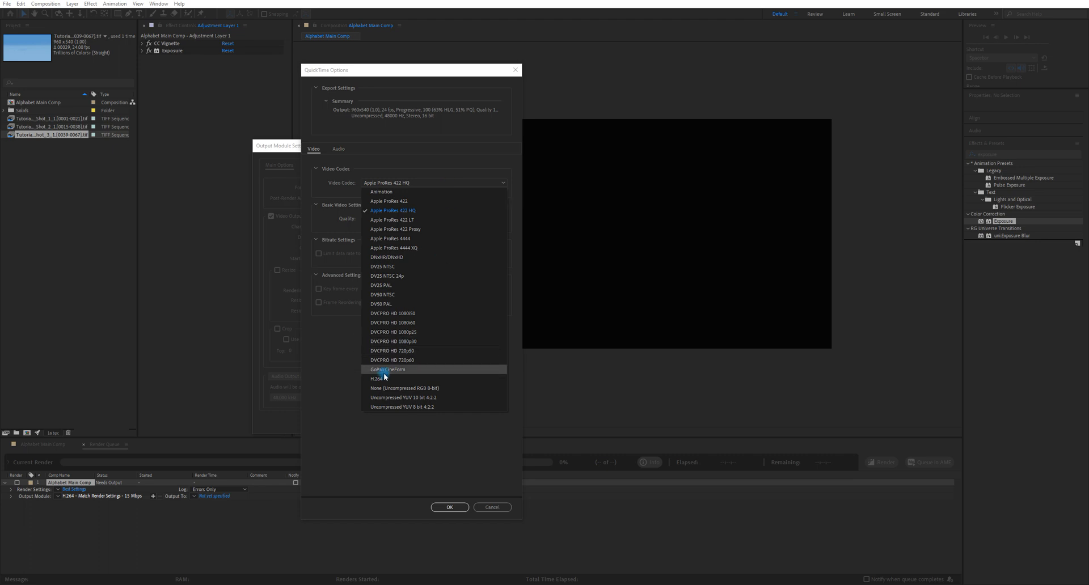
{"action": "left_click", "coordinate": [411, 202]}
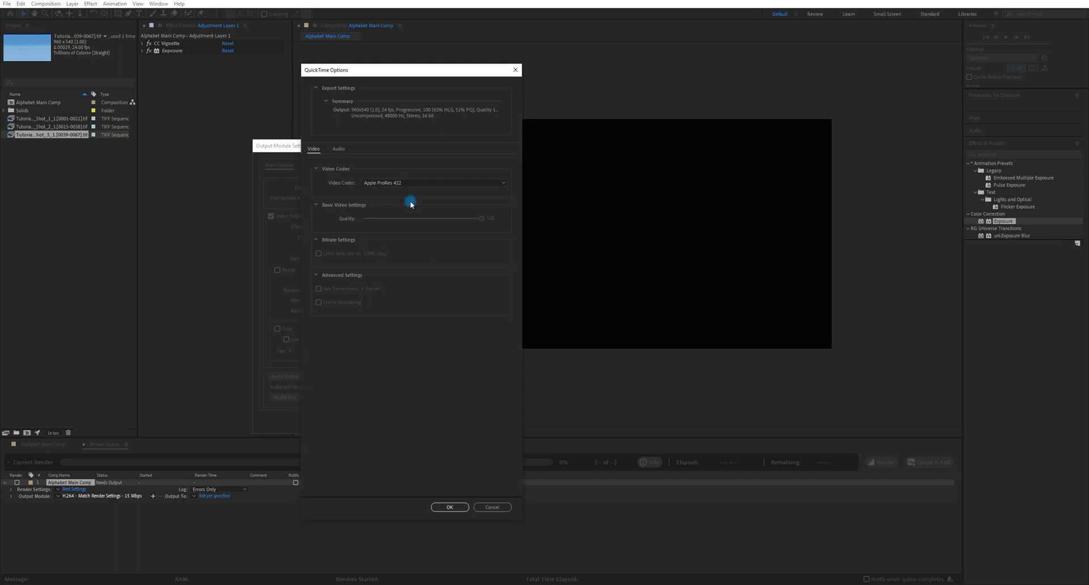
Step: Try the Apple ProRes 422 LT codec, settle on Apple ProRes 422 HQ and accept the QuickTime options
{"action": "left_click", "coordinate": [416, 183]}
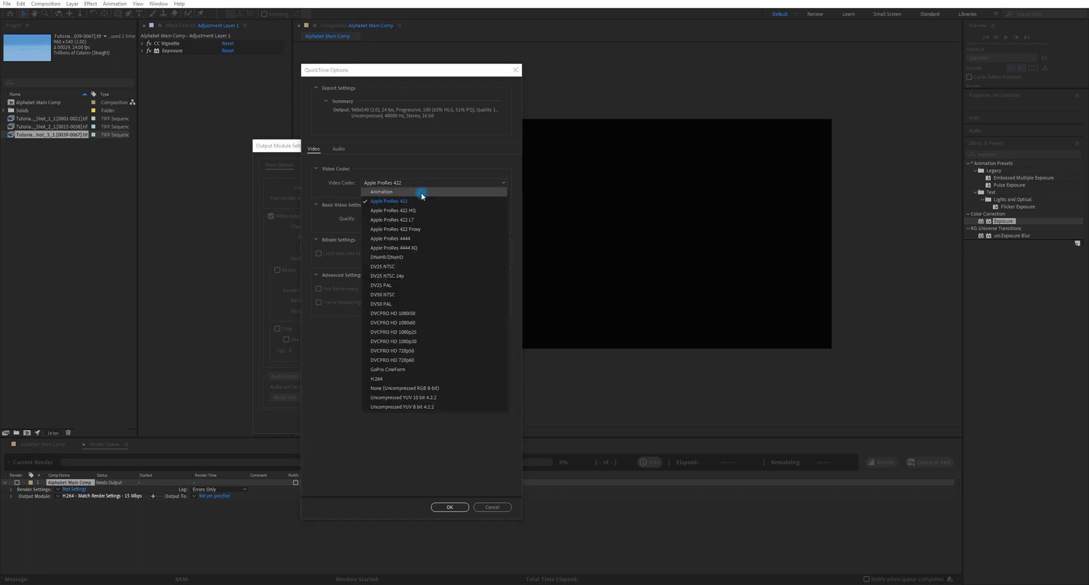
{"action": "left_click", "coordinate": [418, 221]}
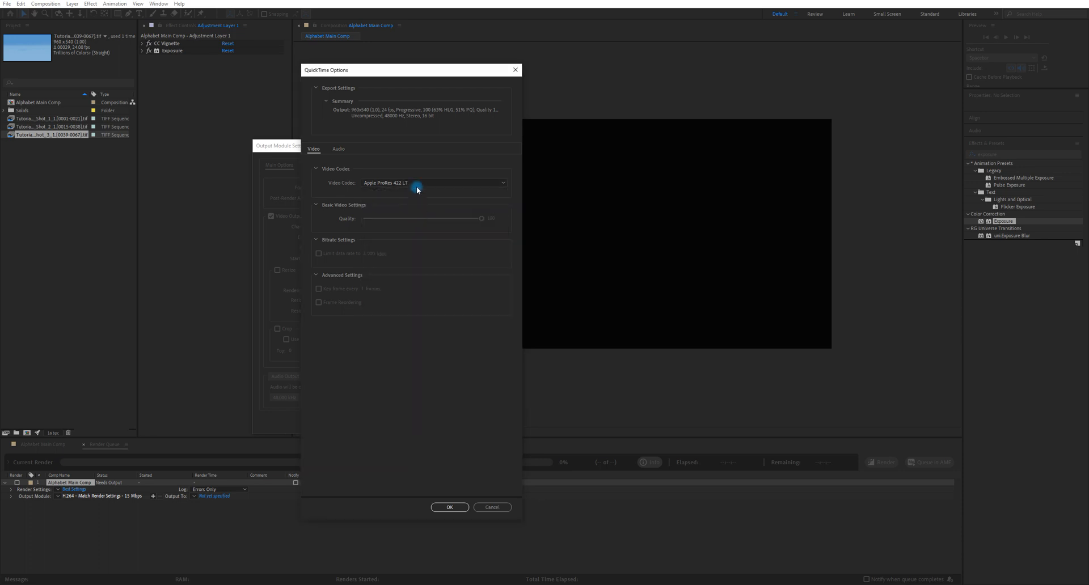
{"action": "left_click", "coordinate": [417, 185]}
{"action": "left_click", "coordinate": [418, 211]}
{"action": "left_click", "coordinate": [478, 182]}
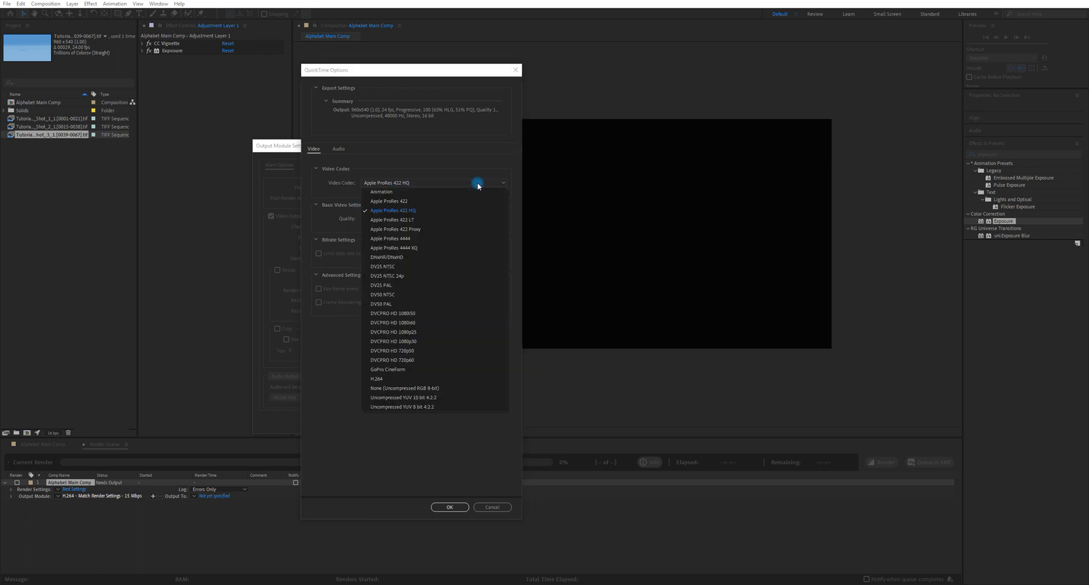
{"action": "left_click", "coordinate": [419, 431]}
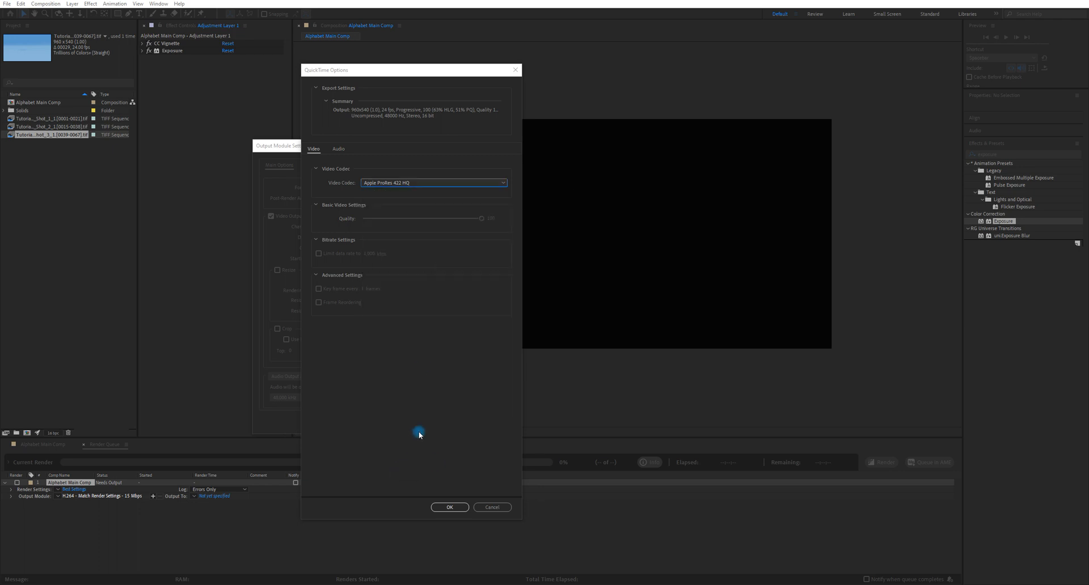
{"action": "left_click", "coordinate": [453, 506]}
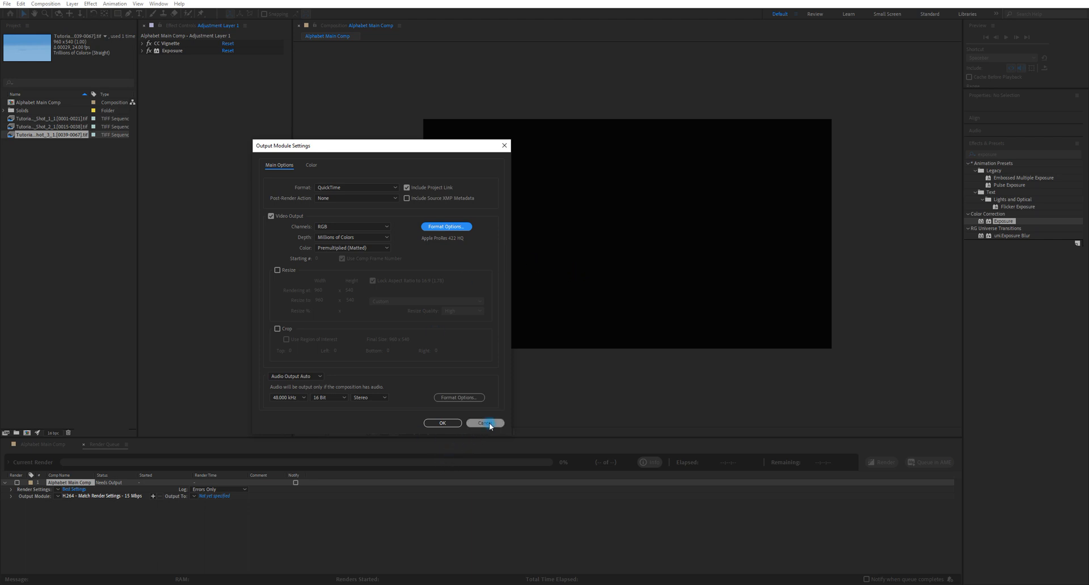
Step: Return the output format to H.264 and try to raise its target bitrate in the format options
{"action": "left_click", "coordinate": [355, 187]}
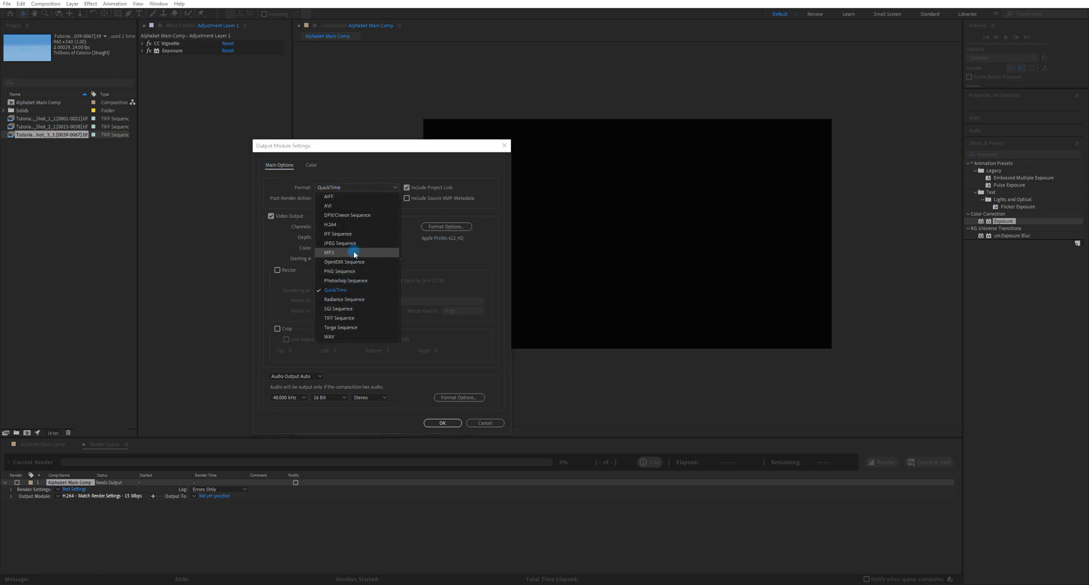
{"action": "left_click", "coordinate": [352, 225]}
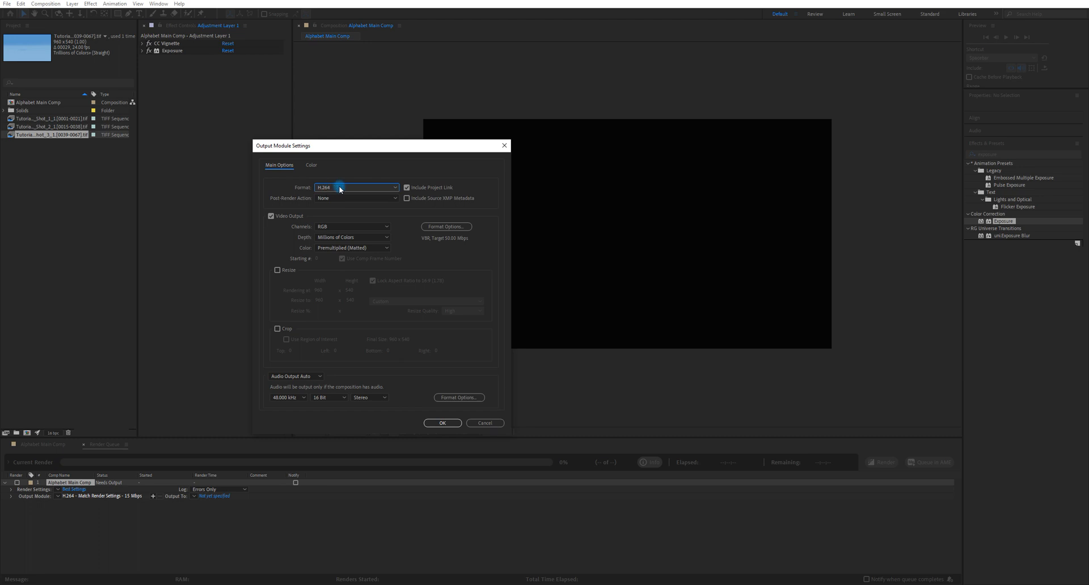
{"action": "left_click", "coordinate": [445, 226]}
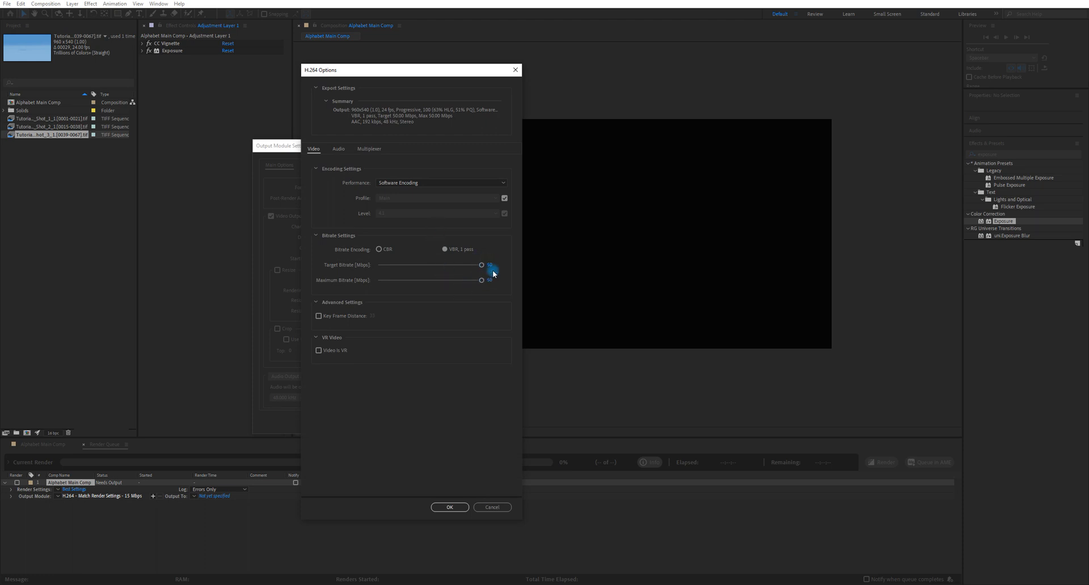
{"action": "left_click_drag", "start_coordinate": [480, 266], "coordinate": [703, 276]}
{"action": "left_click_drag", "start_coordinate": [418, 70], "coordinate": [253, 83]}
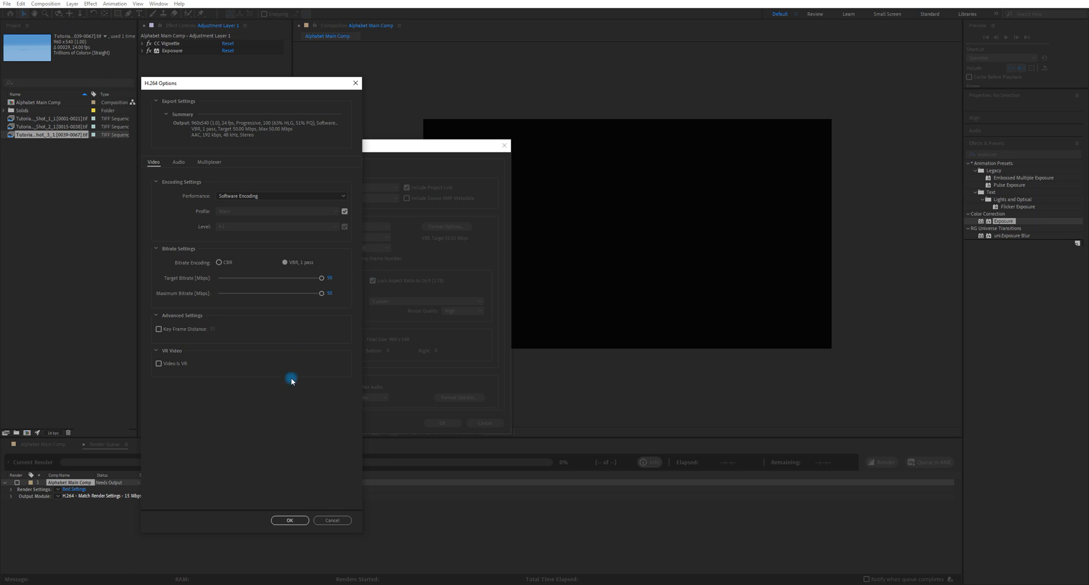
{"action": "left_click", "coordinate": [330, 294]}
{"action": "left_click", "coordinate": [290, 520]}
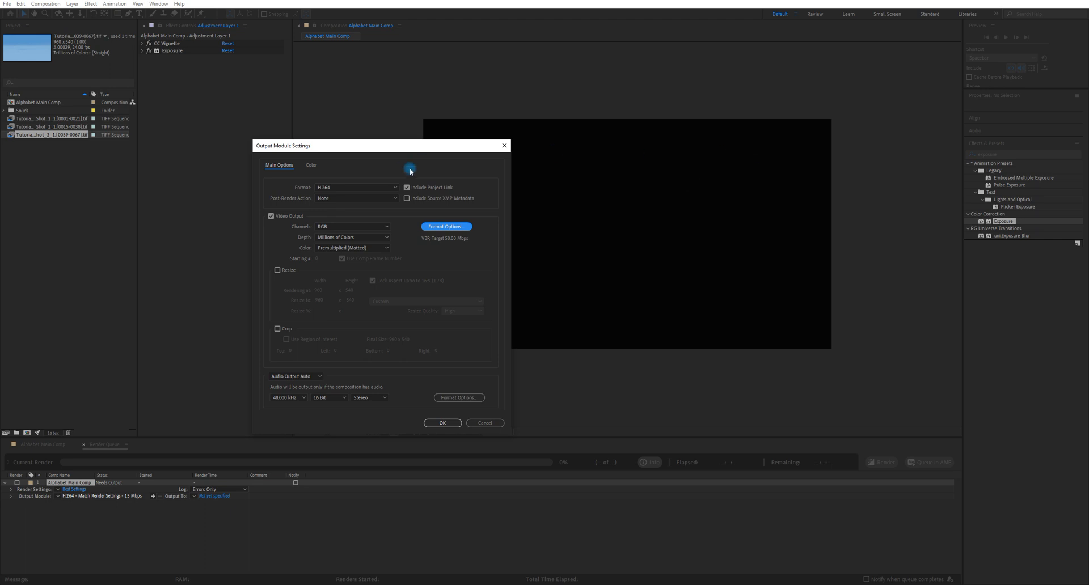
Step: Switch the output format to QuickTime and discard the output module changes
{"action": "left_click_drag", "start_coordinate": [412, 151], "coordinate": [305, 111]}
{"action": "left_click", "coordinate": [272, 148]}
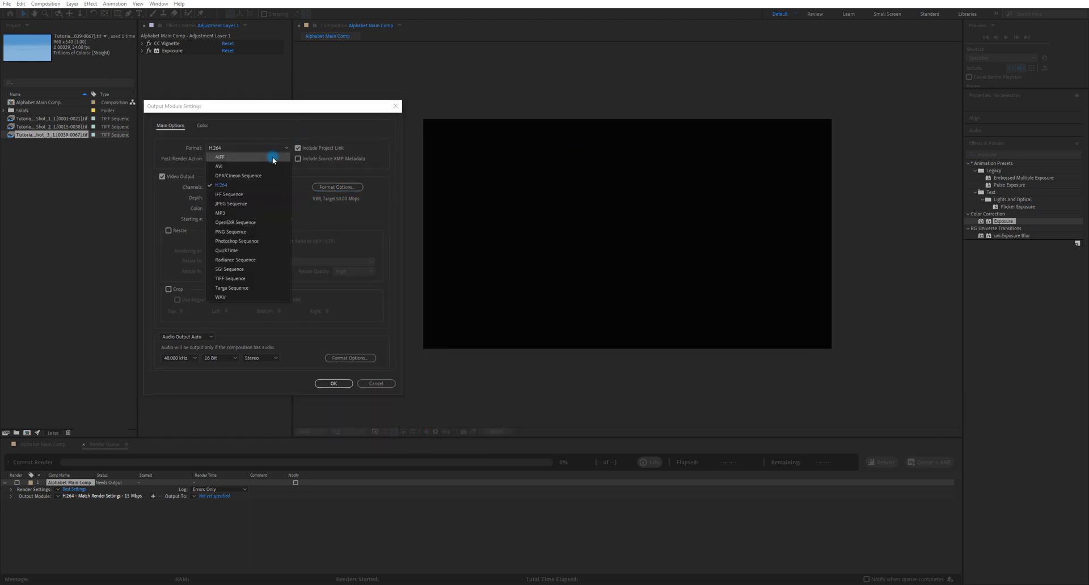
{"action": "left_click", "coordinate": [233, 253]}
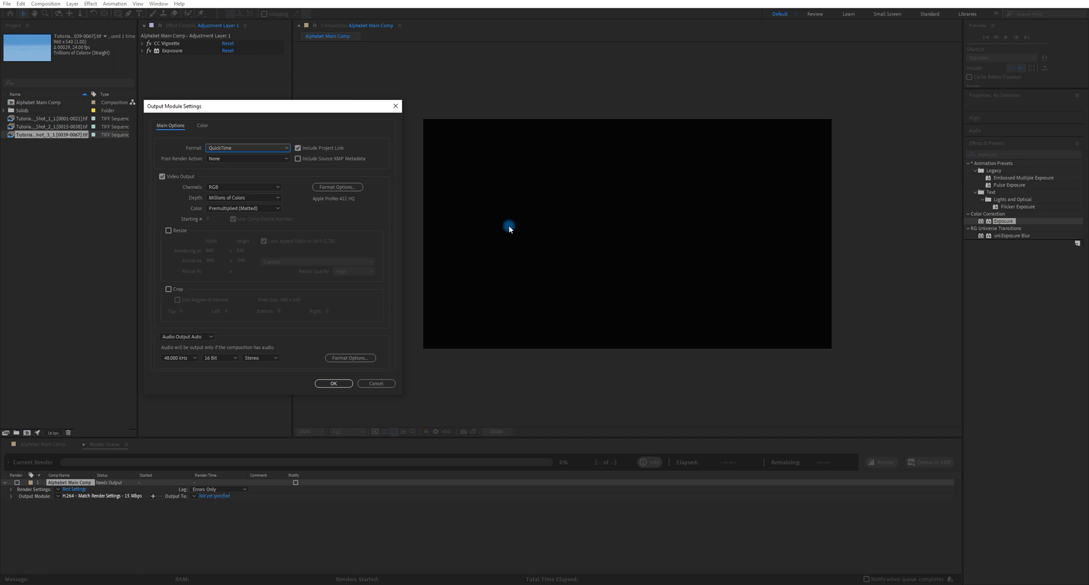
{"action": "left_click", "coordinate": [385, 384]}
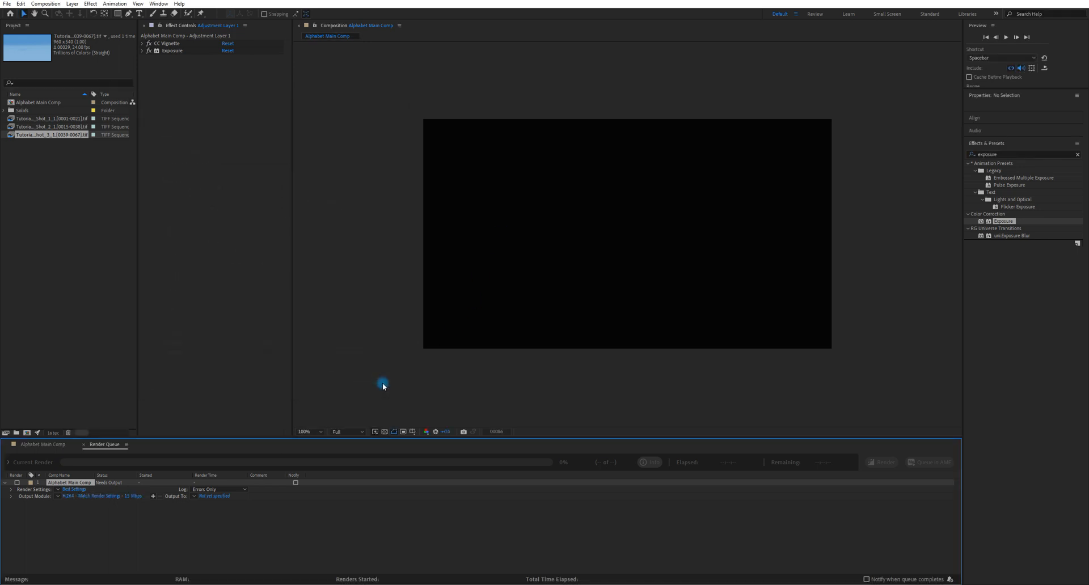